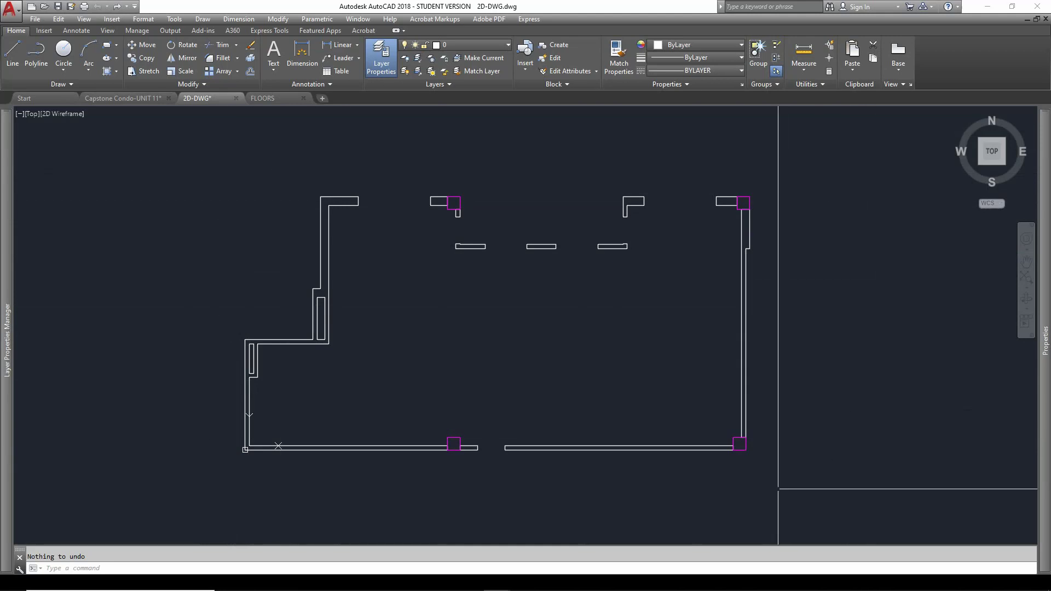
Switch to a southwest isometric view and make A-Walls External the current layer.
click(979, 162)
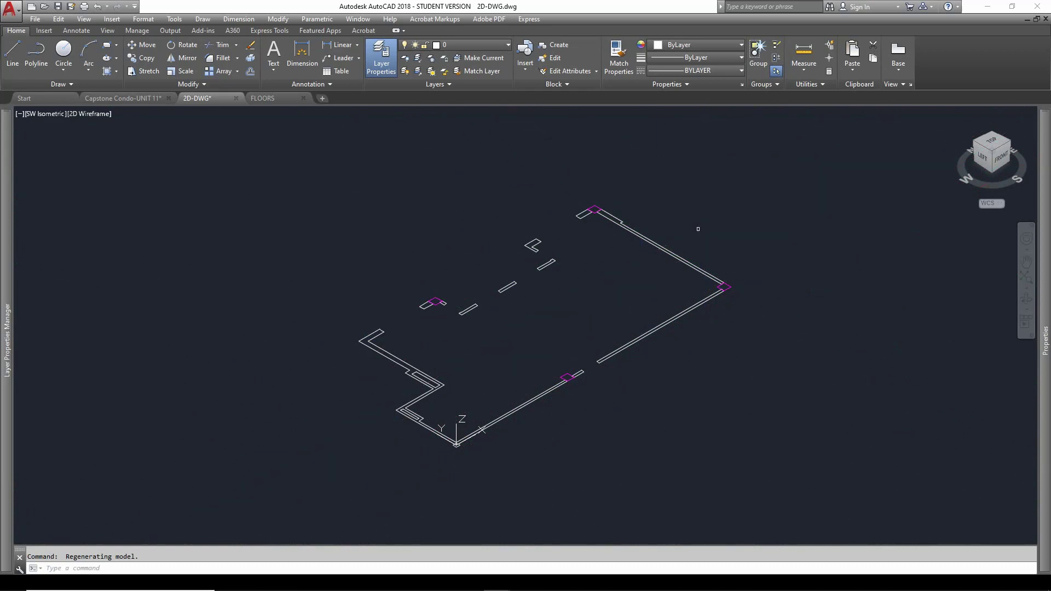
click(476, 44)
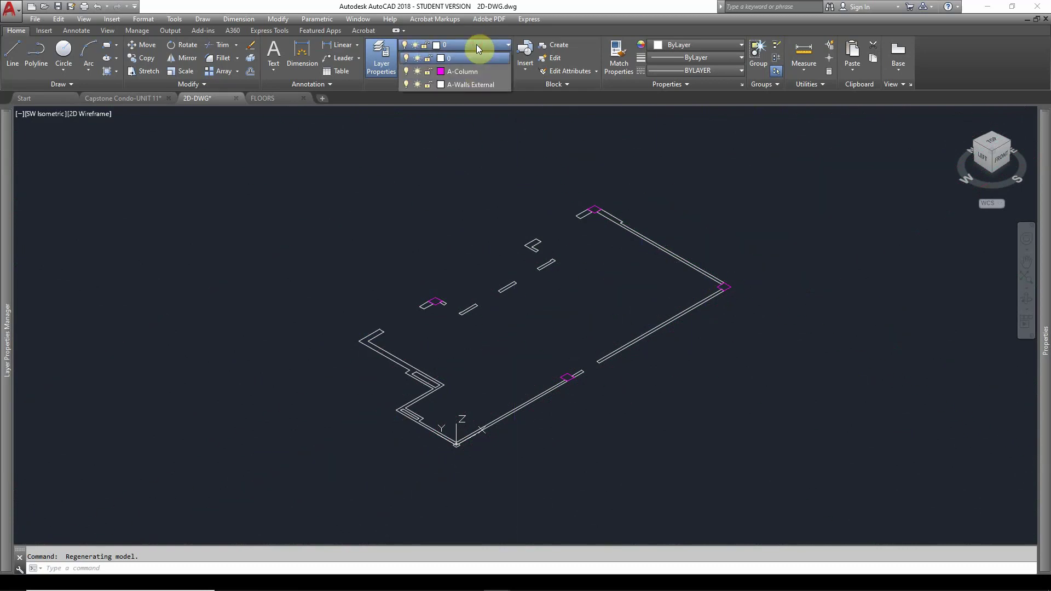
click(475, 85)
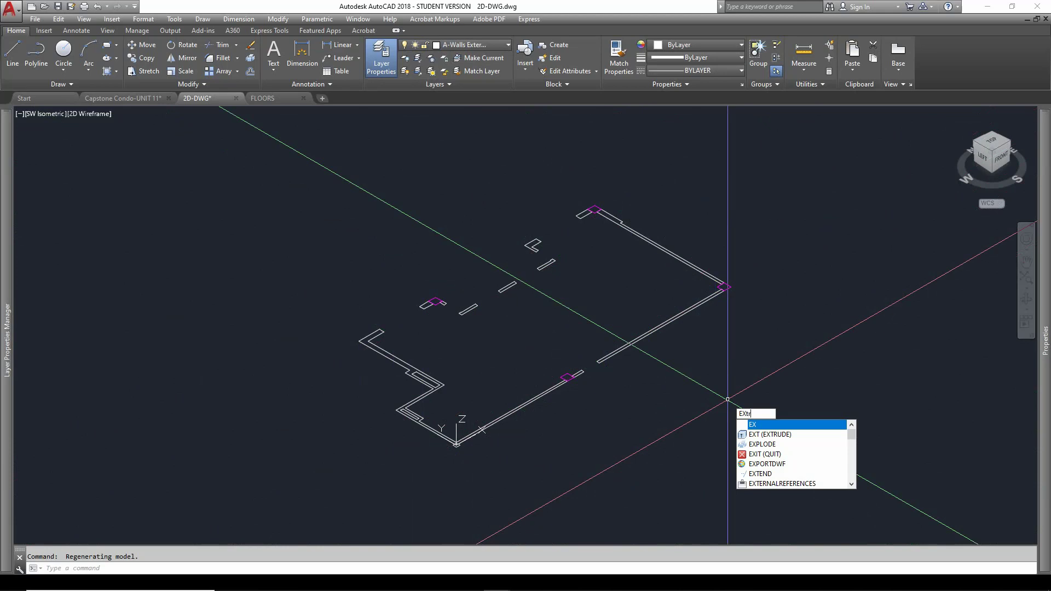
Window-select every plan outline and extrude them 9' high into wall solids.
text(u)
key(Return)
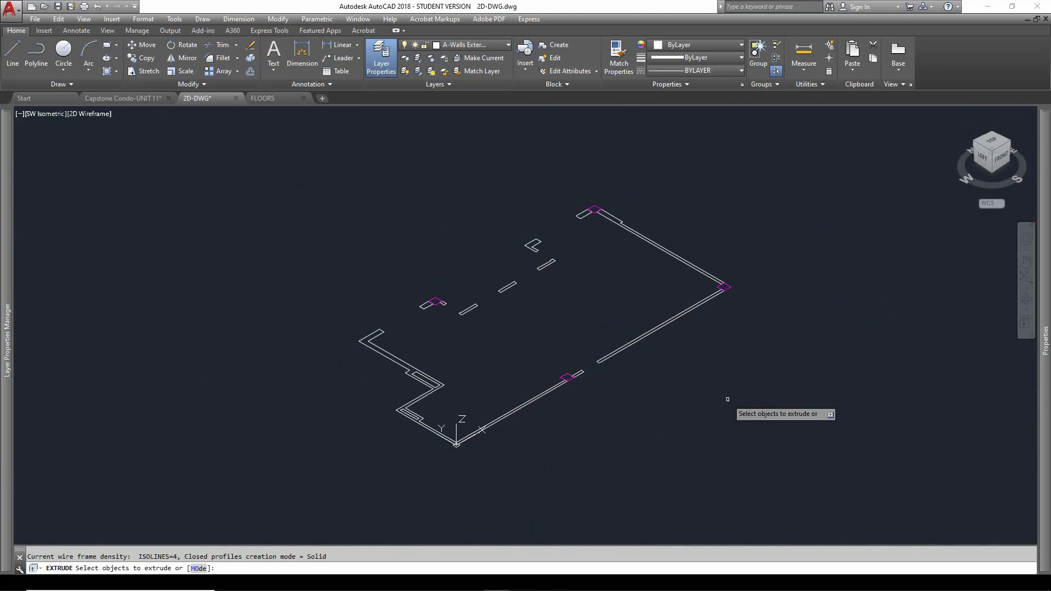
click(306, 466)
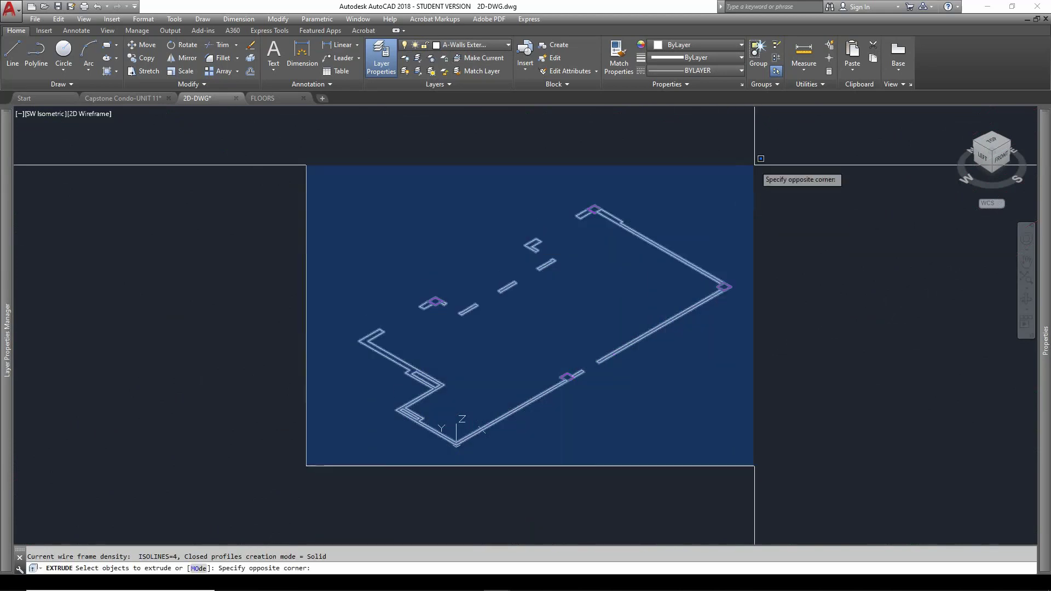
click(765, 159)
key(Return)
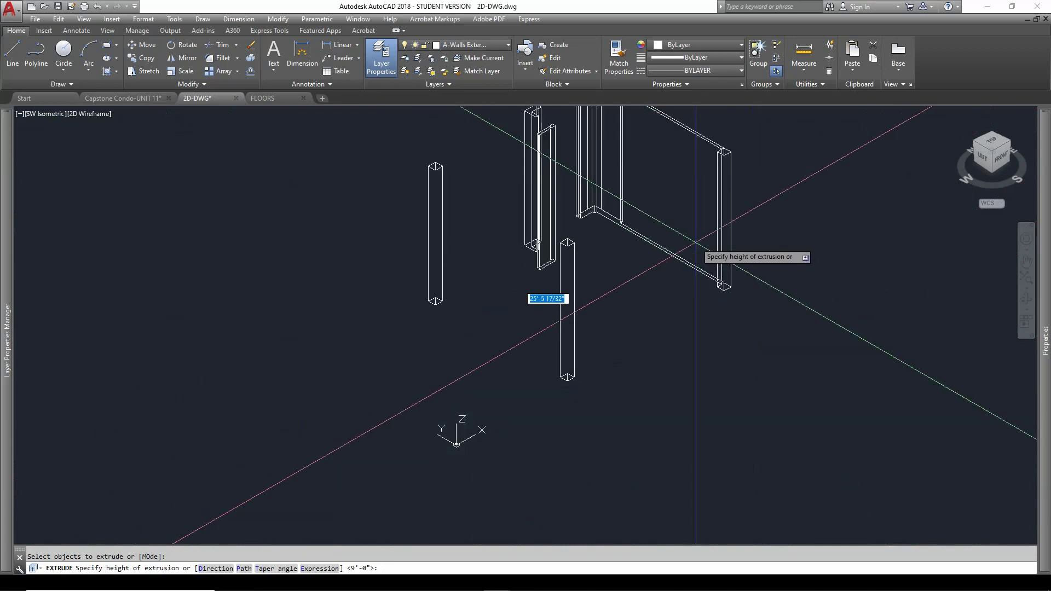
text(9')
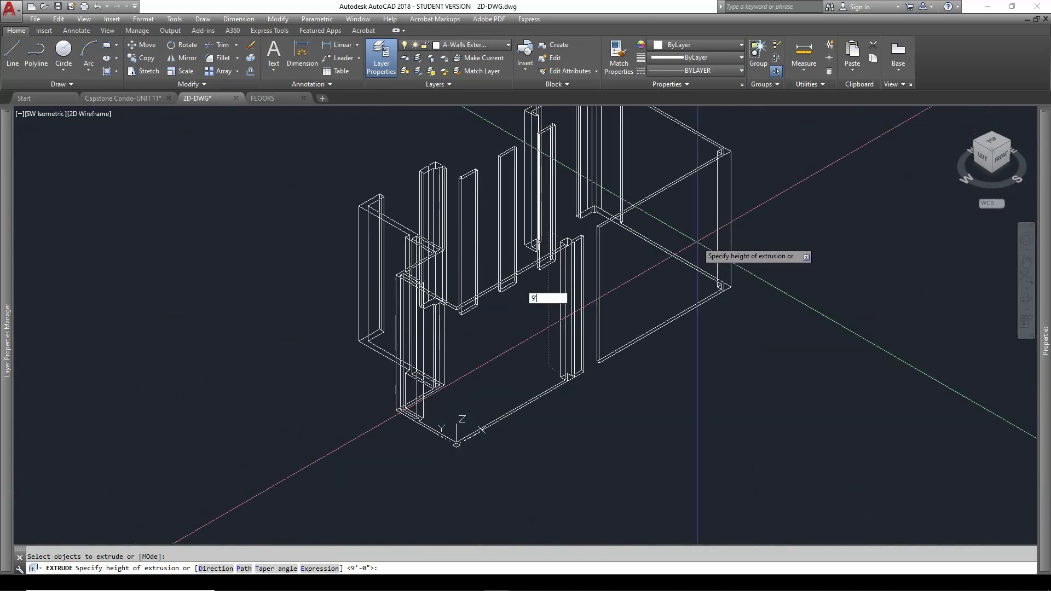
key(Return)
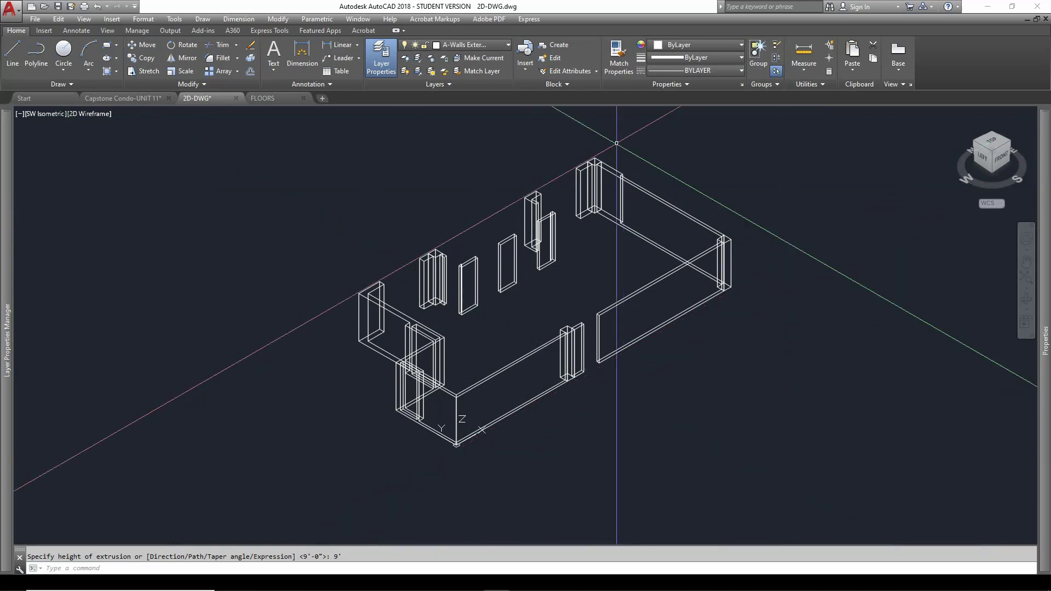
scroll(605, 183, up, 6)
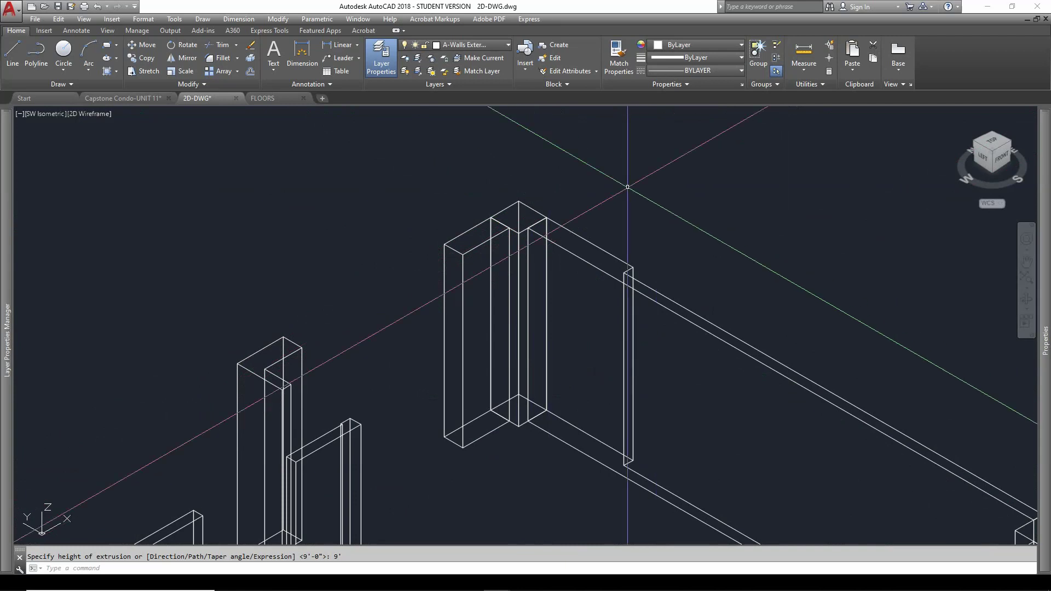
scroll(626, 184, down, 5)
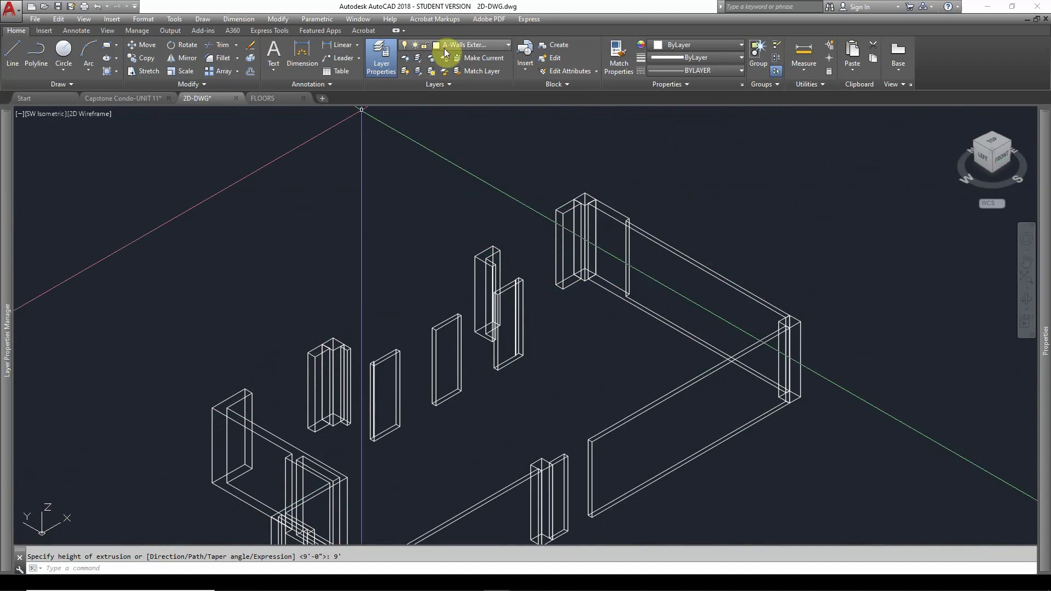
middle_drag(446, 380, 438, 292)
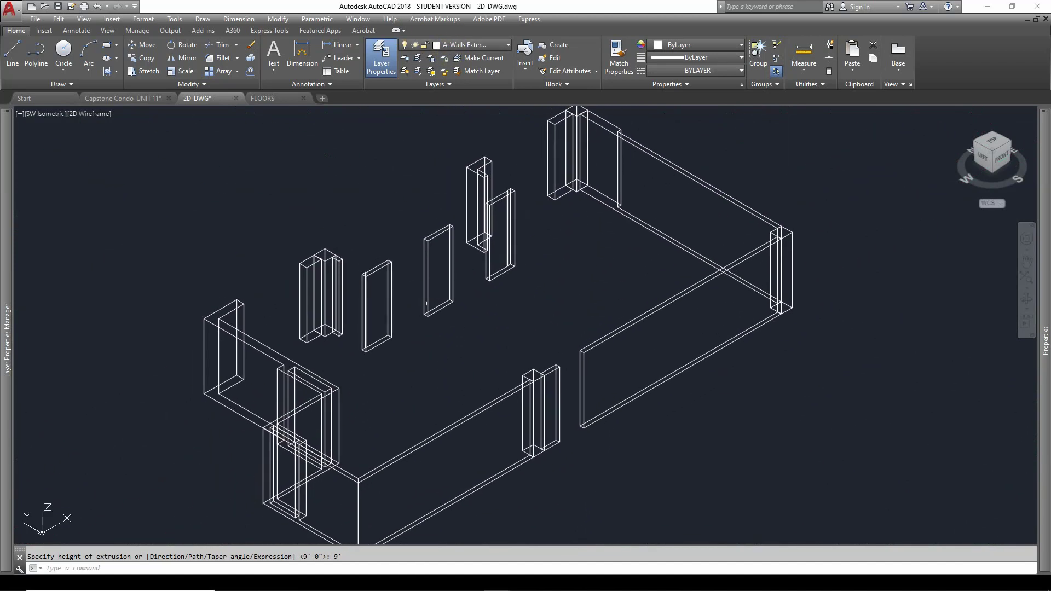
Set the viewport to the Hidden visual style and centre the wall corner in view.
click(94, 114)
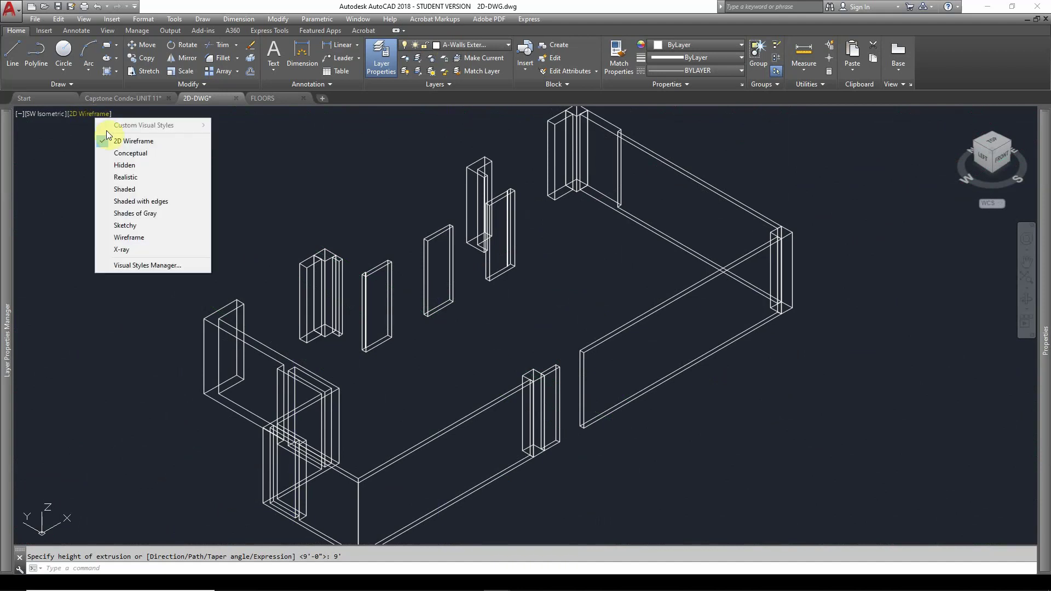
click(155, 169)
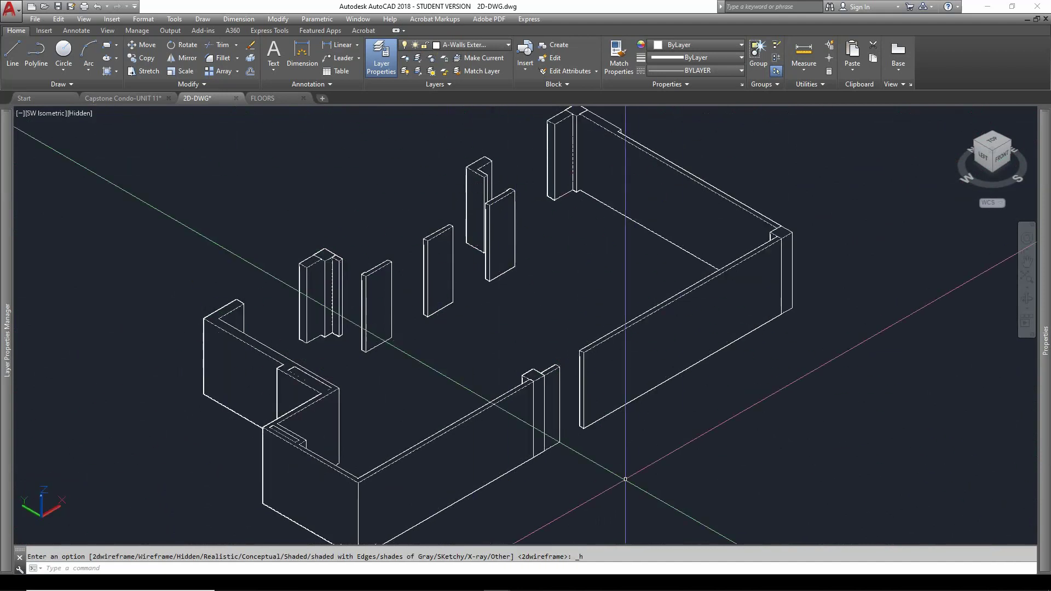
middle_drag(513, 496, 511, 422)
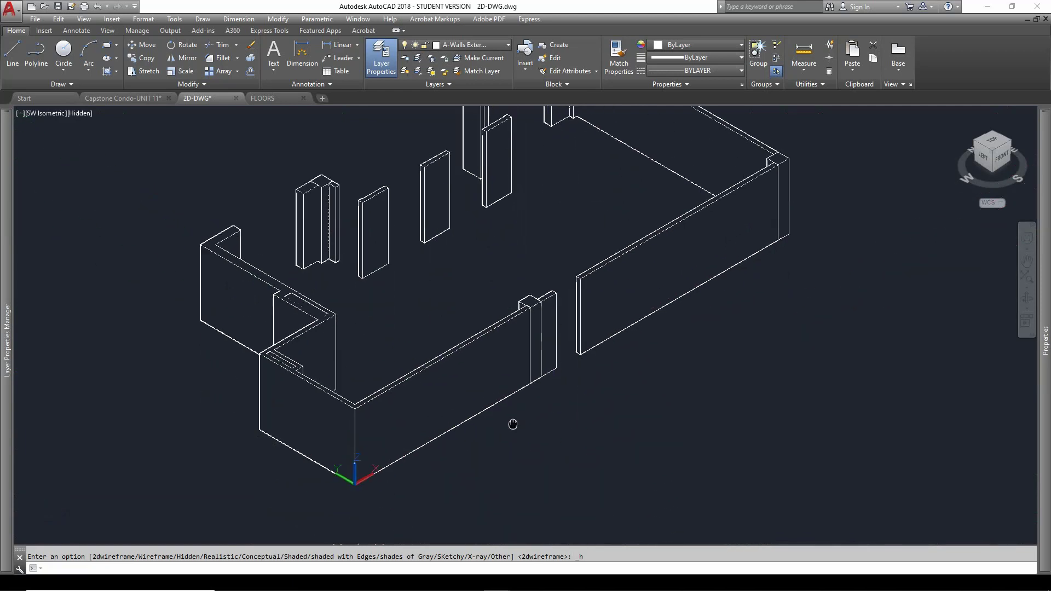
scroll(542, 328, up, 2)
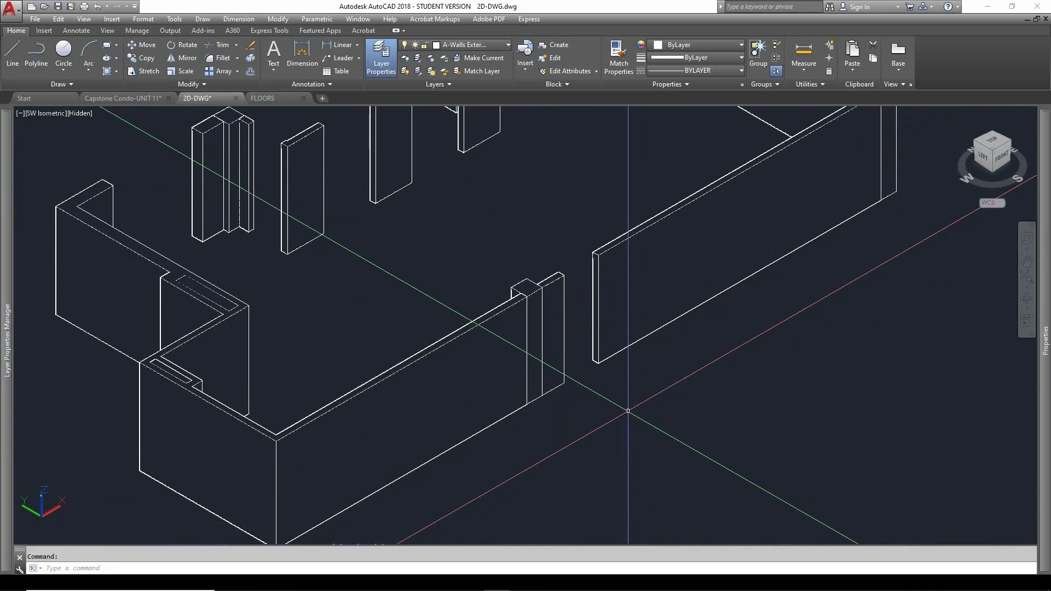
scroll(494, 188, down, 3)
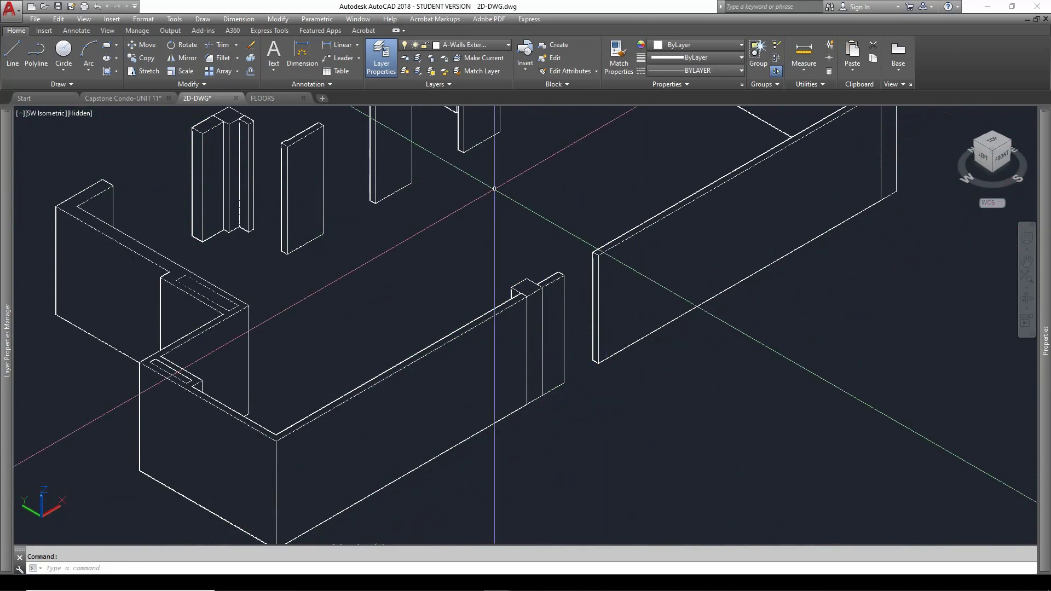
mouse_move(494, 188)
middle_down()
mouse_move(537, 195)
mouse_move(523, 314)
mouse_move(536, 302)
middle_up()
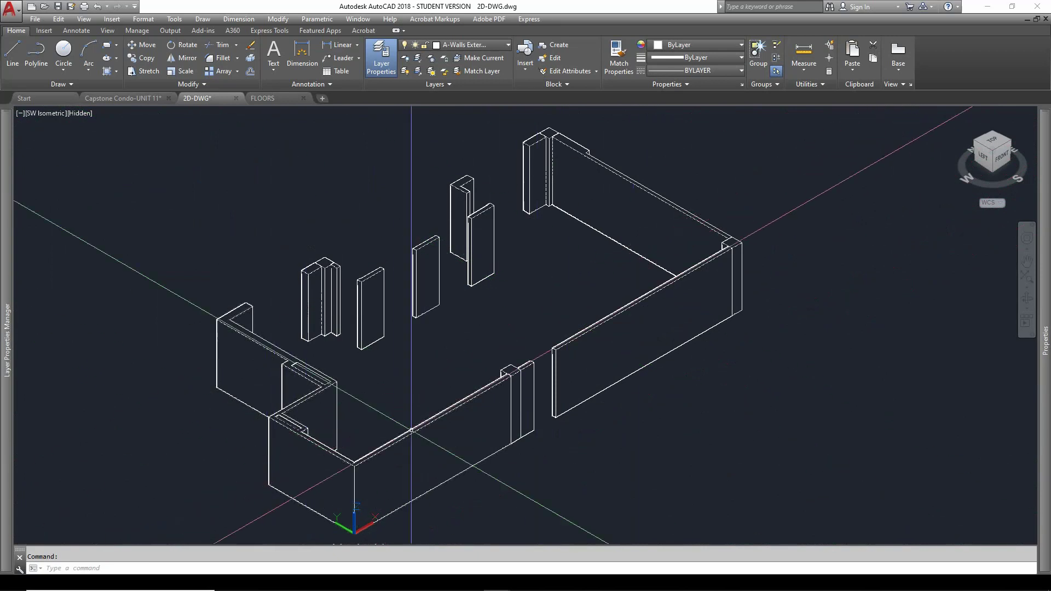
scroll(268, 448, up, 3)
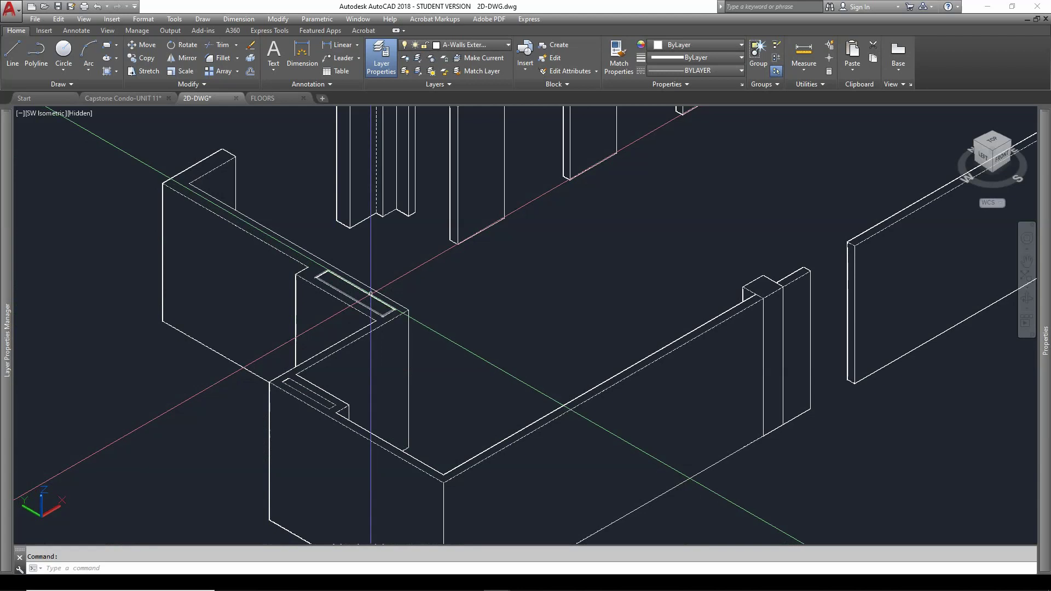
scroll(320, 400, down, 5)
middle_drag(605, 192, 568, 242)
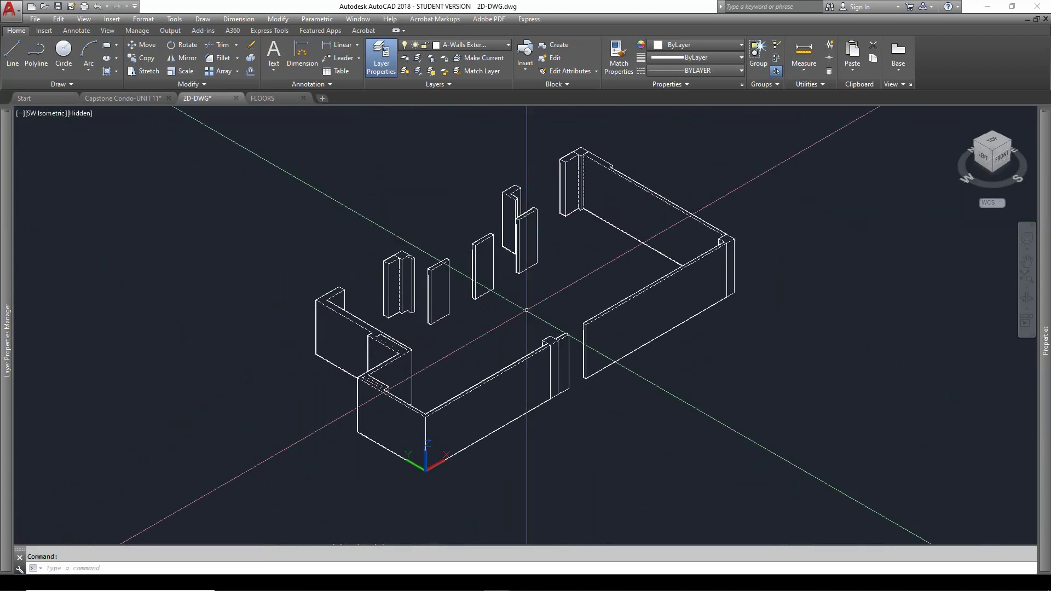
scroll(383, 339, up, 5)
scroll(355, 312, up, 4)
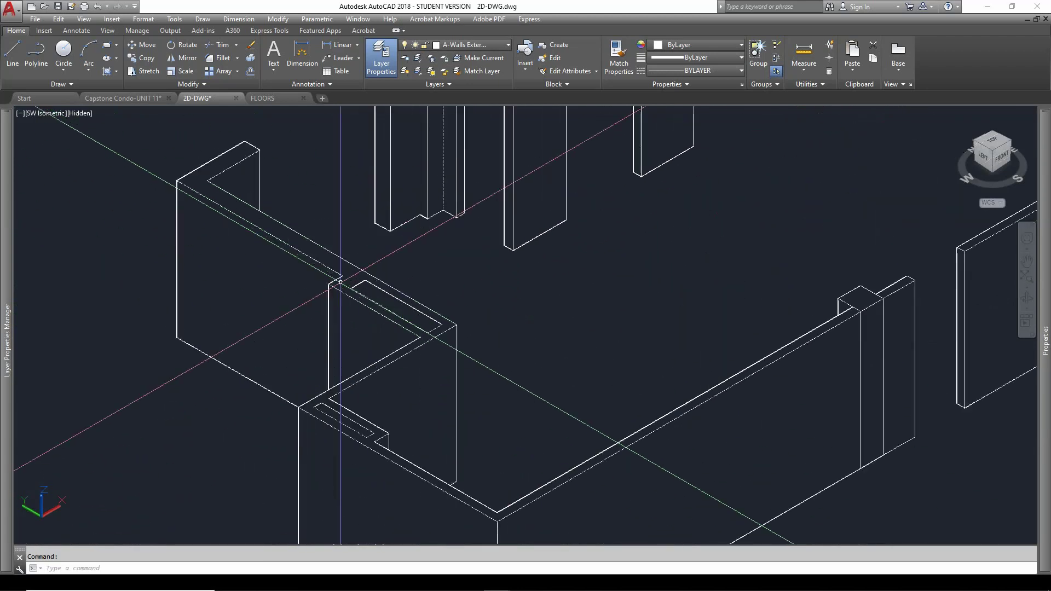
middle_drag(498, 312, 461, 283)
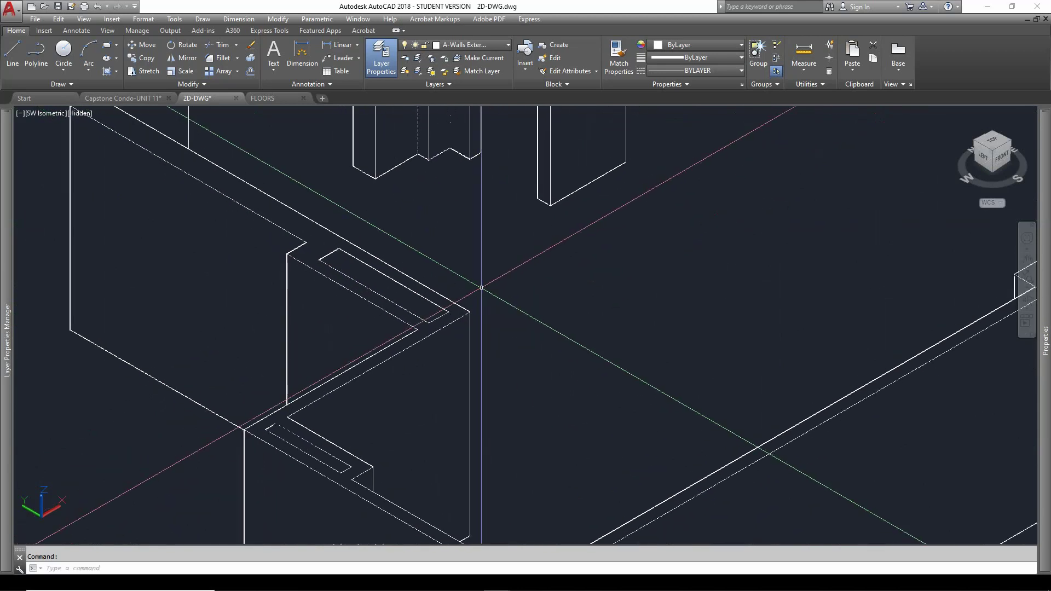
Subtract the inner rectangle solid from the wall solid, leaving a recess.
text(ubtr)
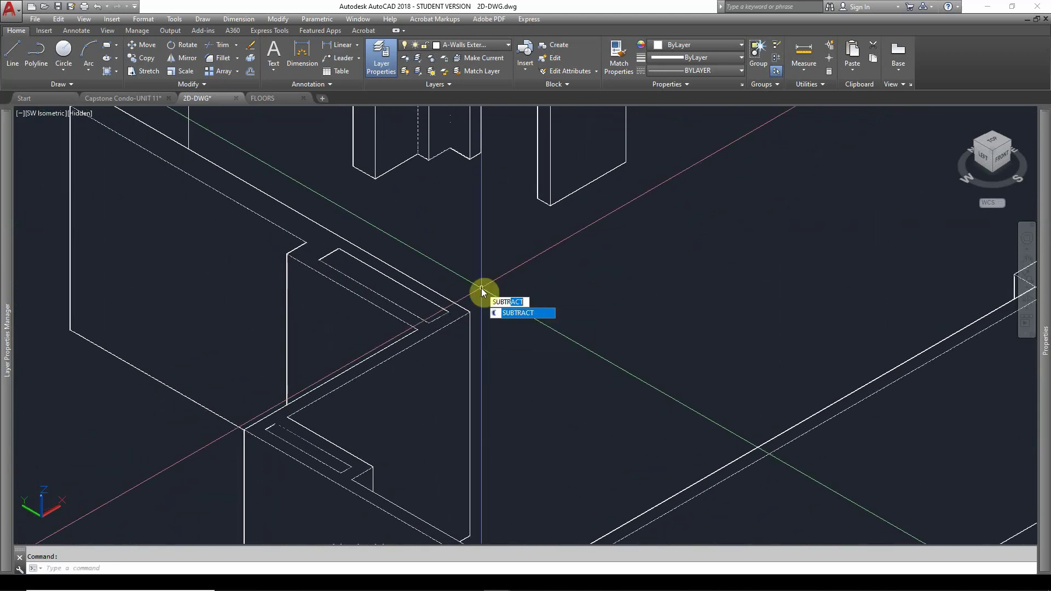
key(Return)
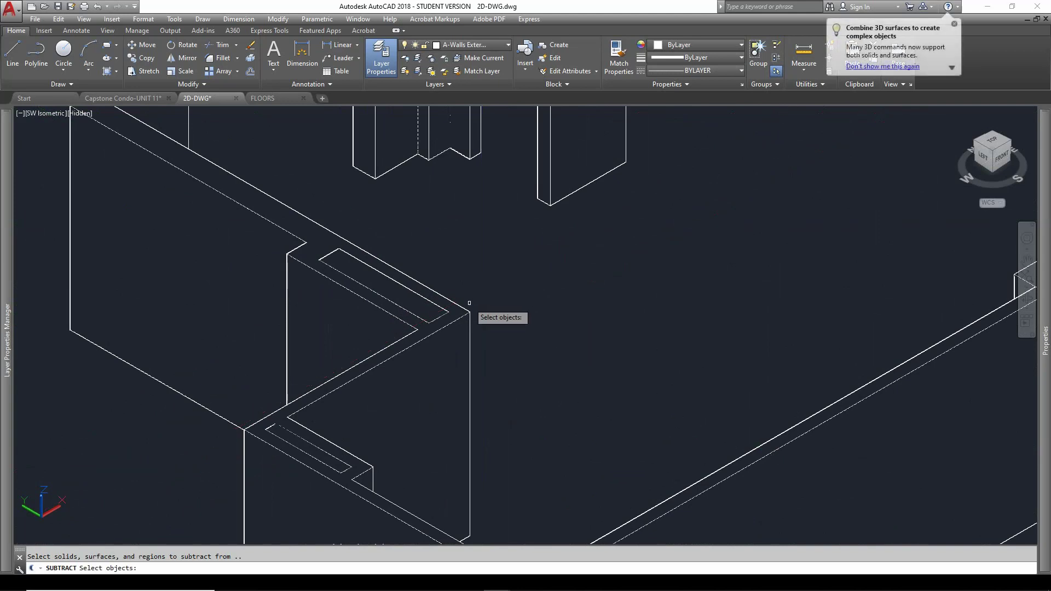
click(465, 309)
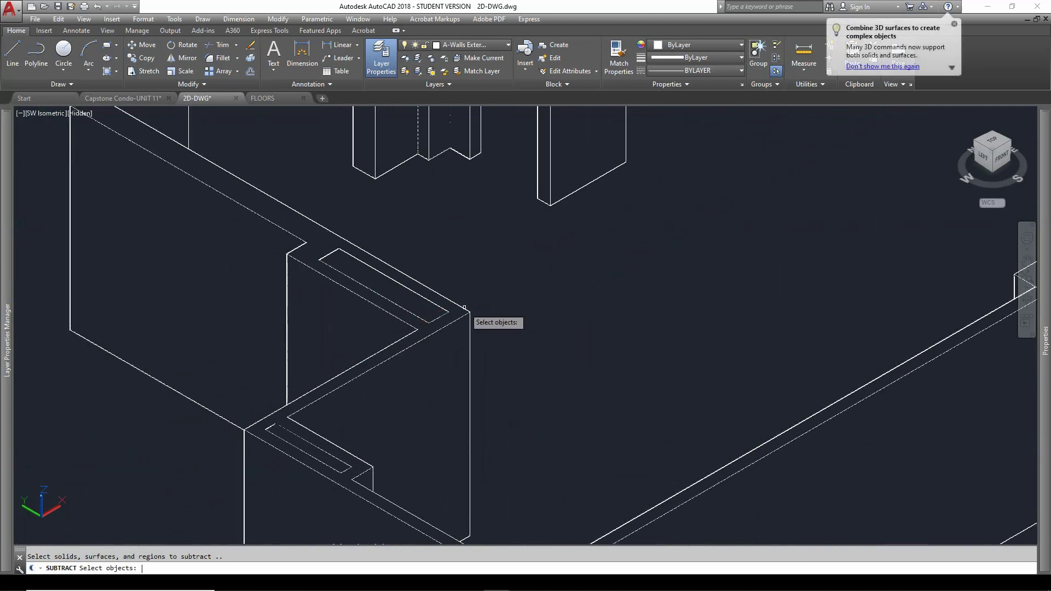
click(407, 301)
key(Return)
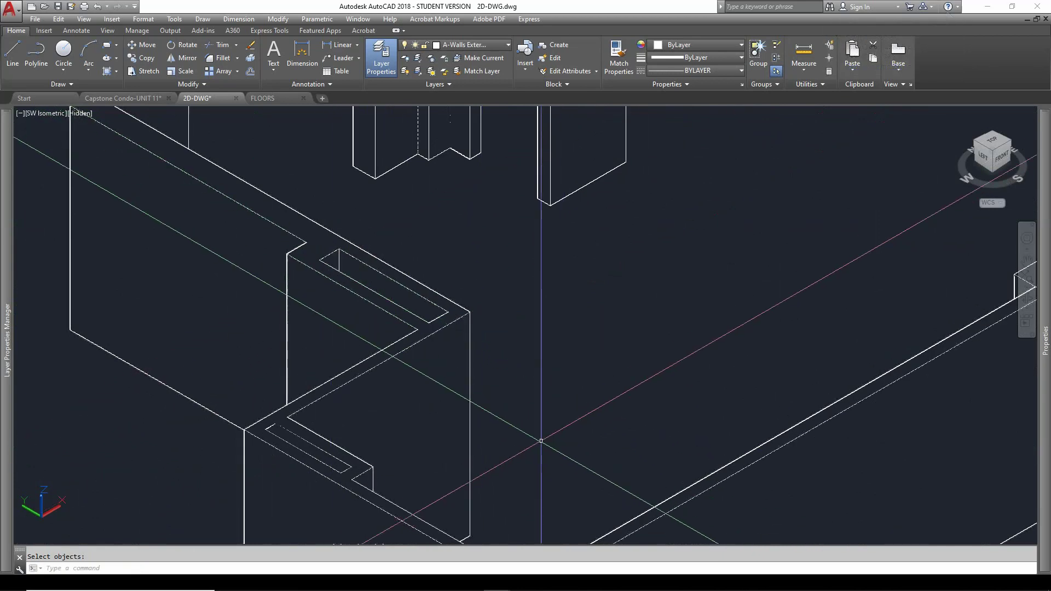
Rerun SUBTRACT on the large solid and cancel it without removing anything.
key(Return)
click(399, 485)
key(Return)
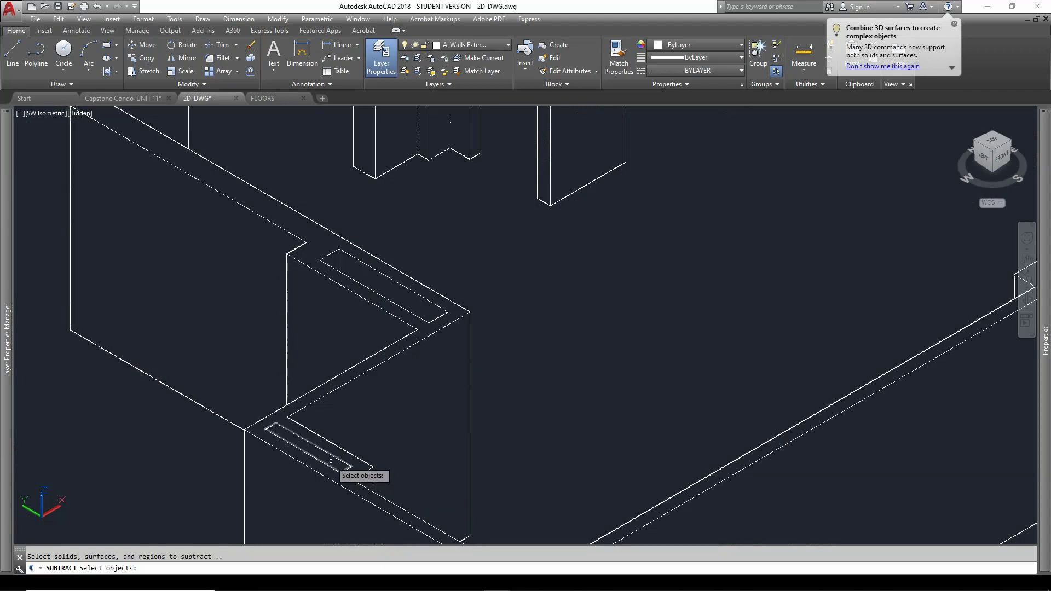
key(Return)
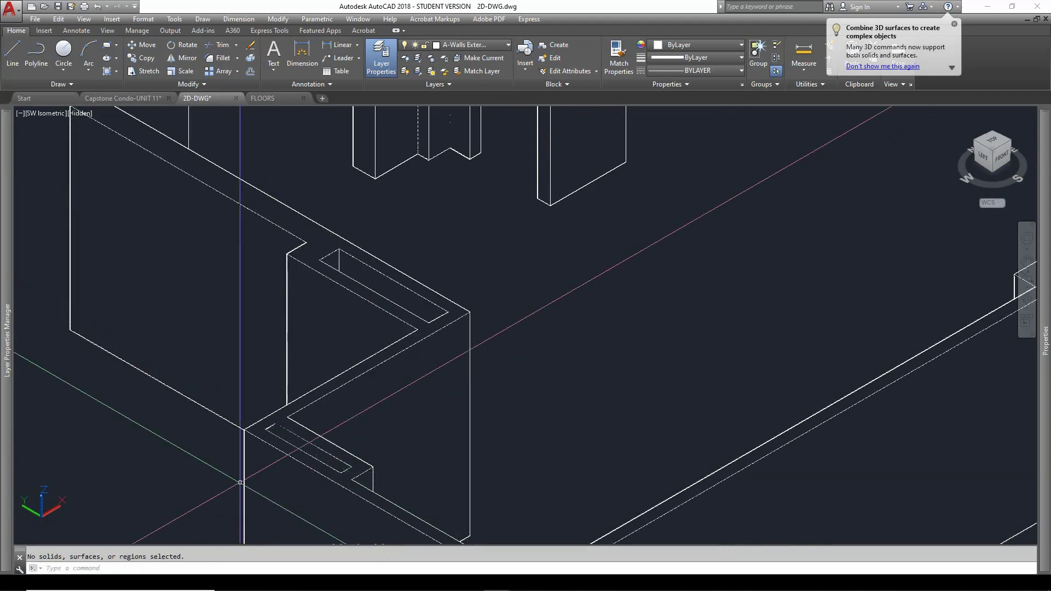
key(Escape)
key(Escape)
Subtract the thin slot solid from the wall solid, then zoom out to the whole model.
text(sub)
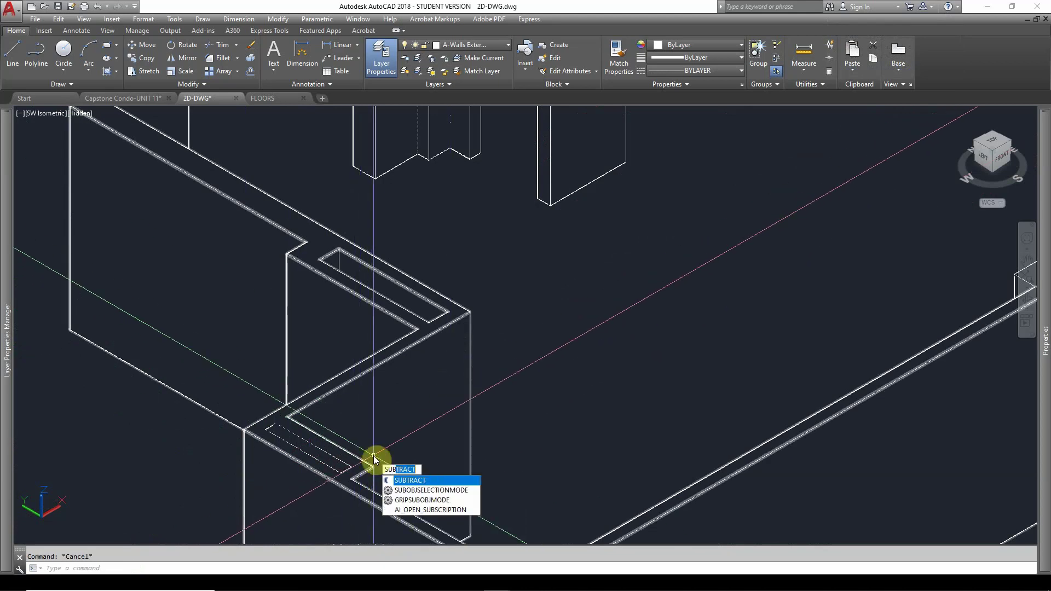
key(Return)
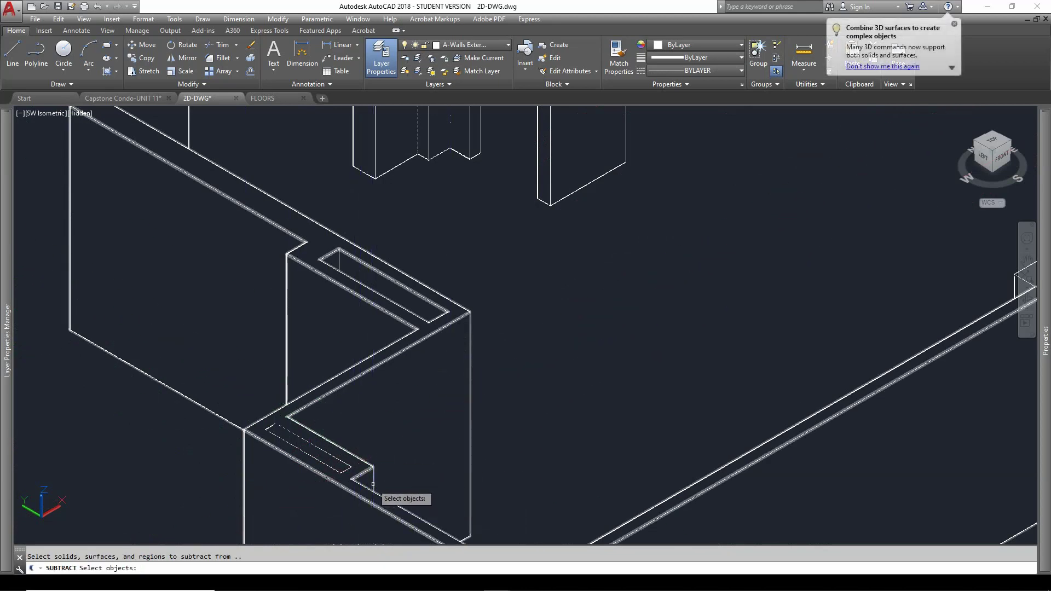
click(373, 483)
key(Return)
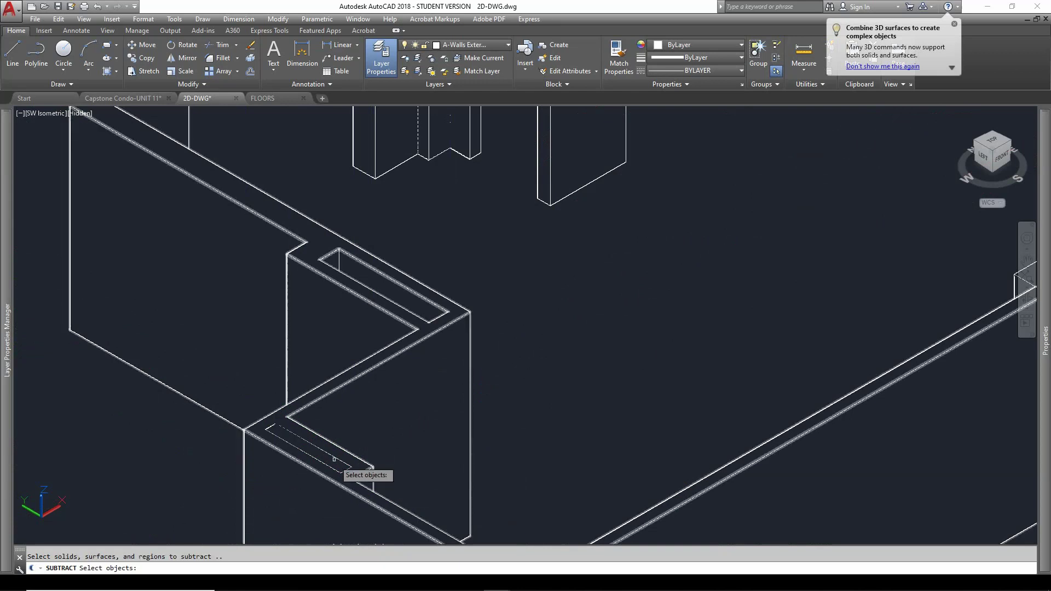
click(281, 432)
key(Return)
scroll(281, 431, down, 3)
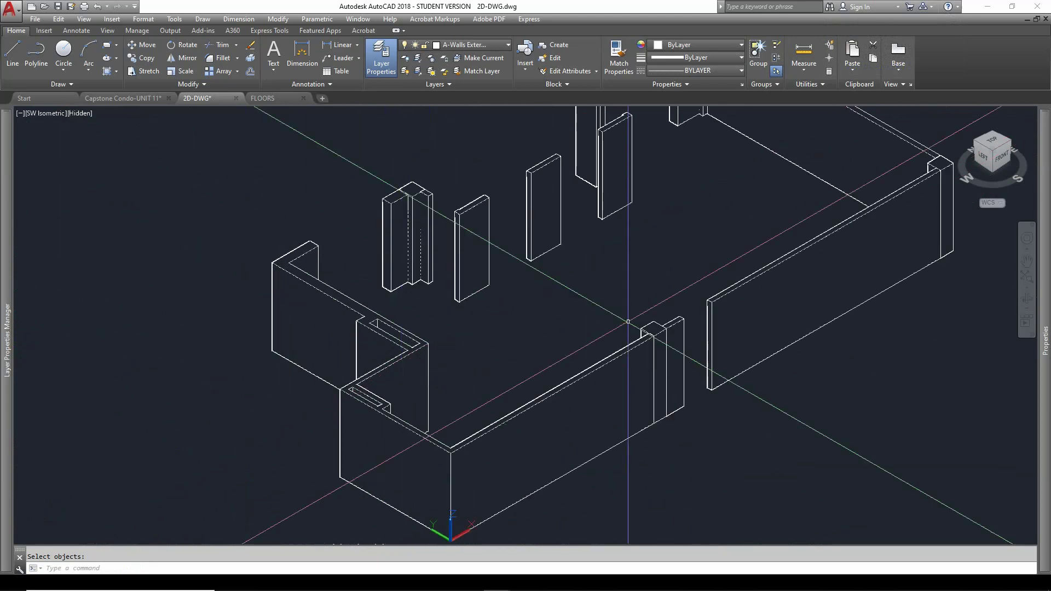
scroll(631, 318, down, 3)
Change the viewport visual style to Realistic.
key(Escape)
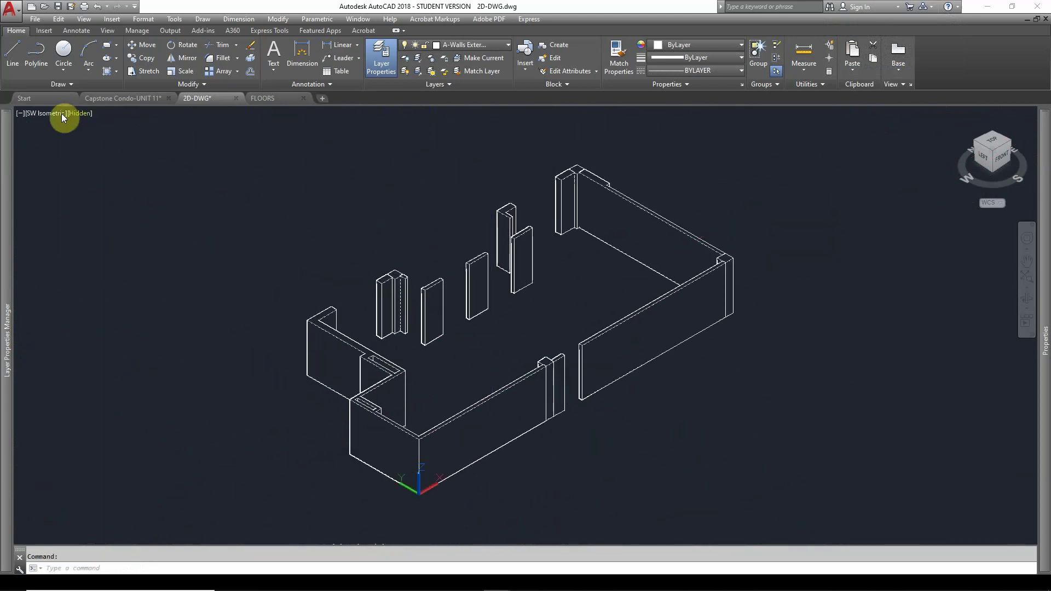
click(85, 114)
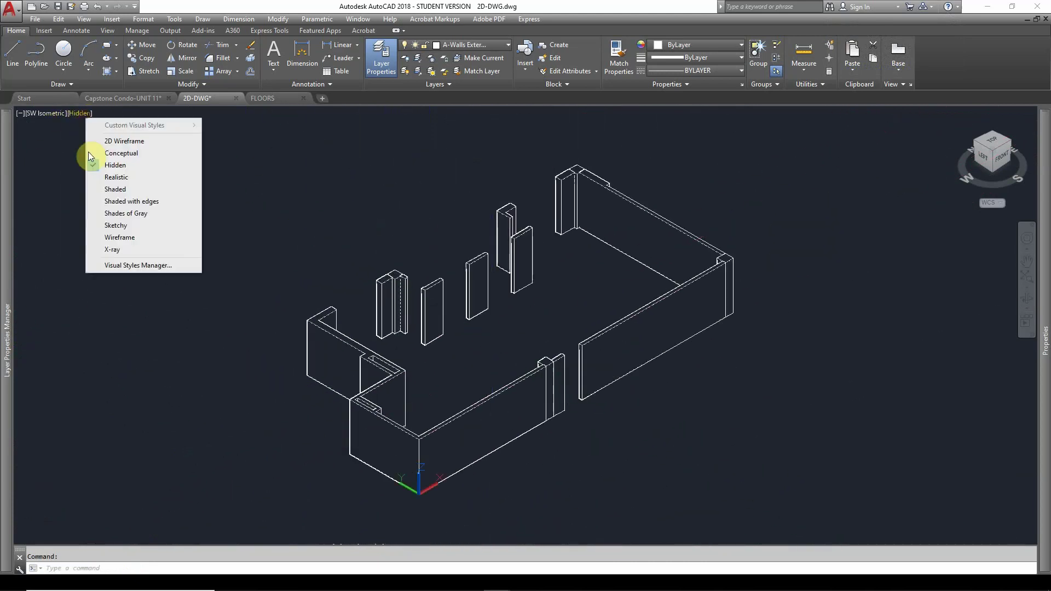
click(117, 176)
Orbit and zoom to a steep, near top-down view of the shaded walls.
shift+middle_drag(422, 383, 358, 344)
scroll(478, 383, up, 2)
shift+middle_drag(439, 351, 436, 374)
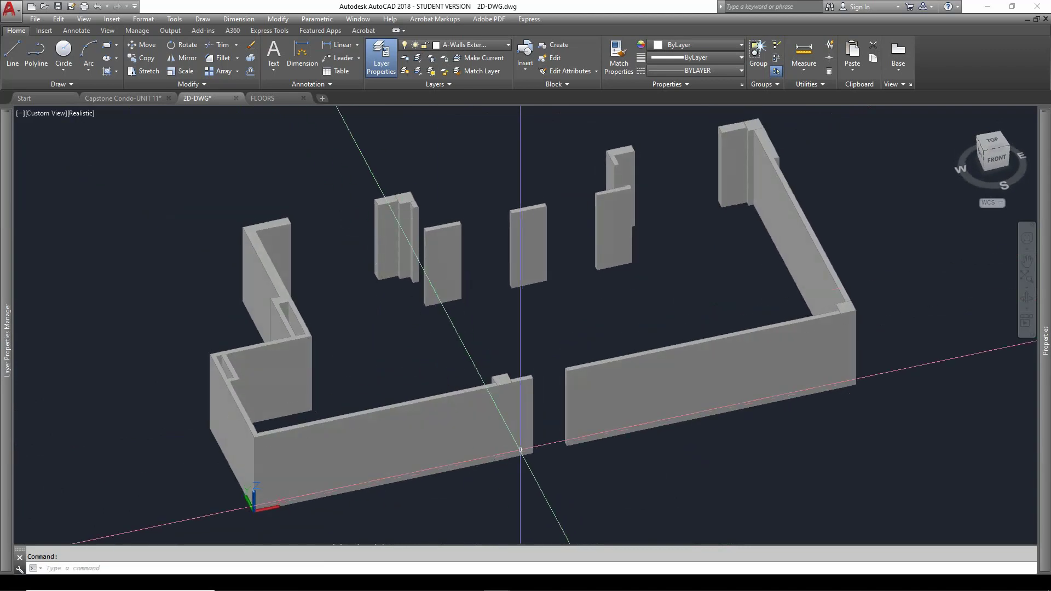
scroll(515, 443, up, 2)
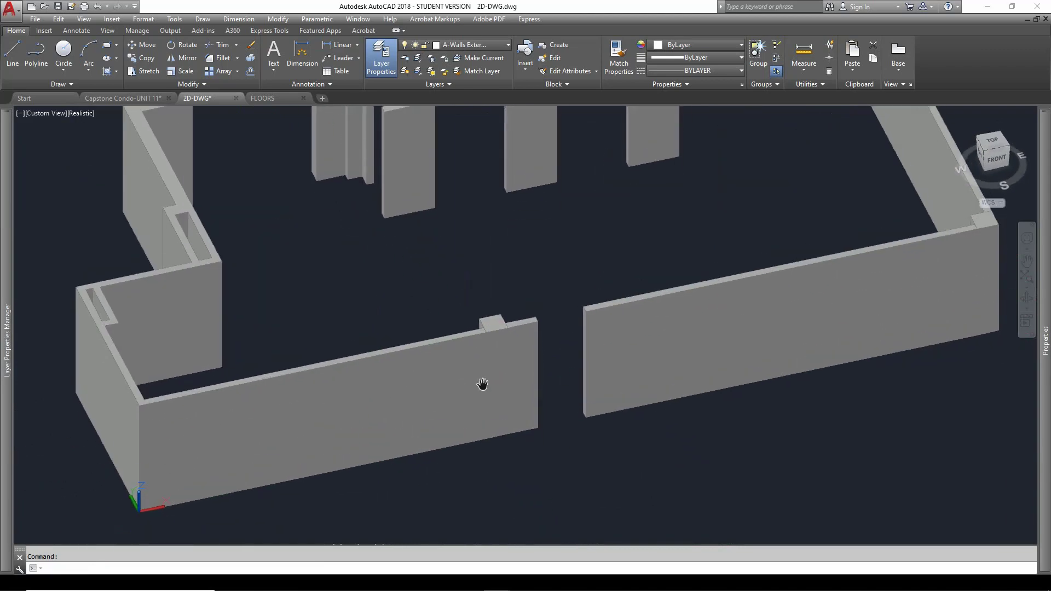
scroll(482, 375, up, 2)
shift+middle_drag(476, 370, 482, 367)
scroll(483, 365, down, 5)
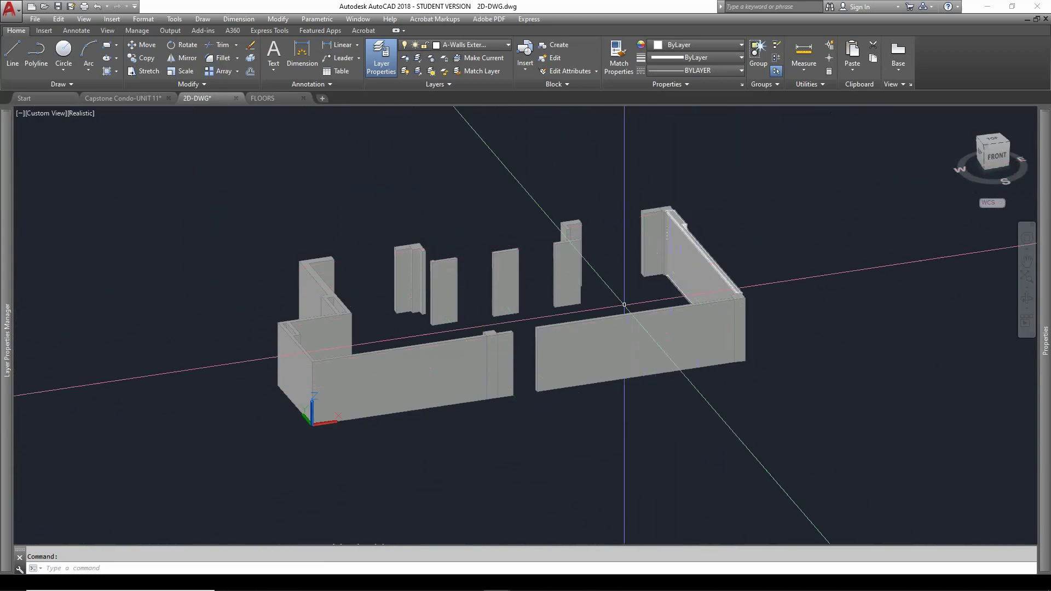
scroll(493, 355, up, 2)
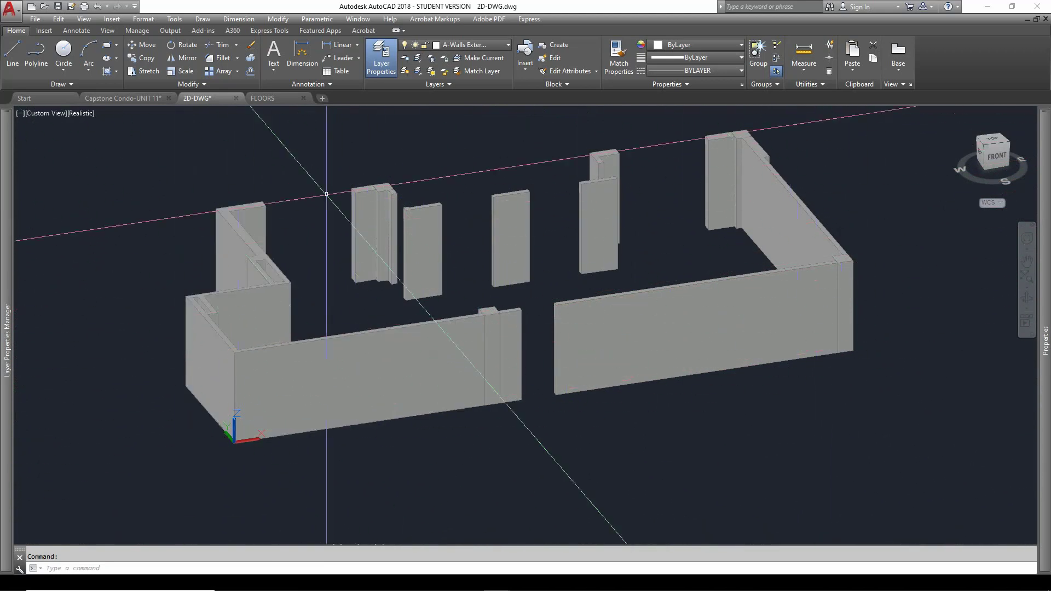
middle_drag(408, 352, 411, 374)
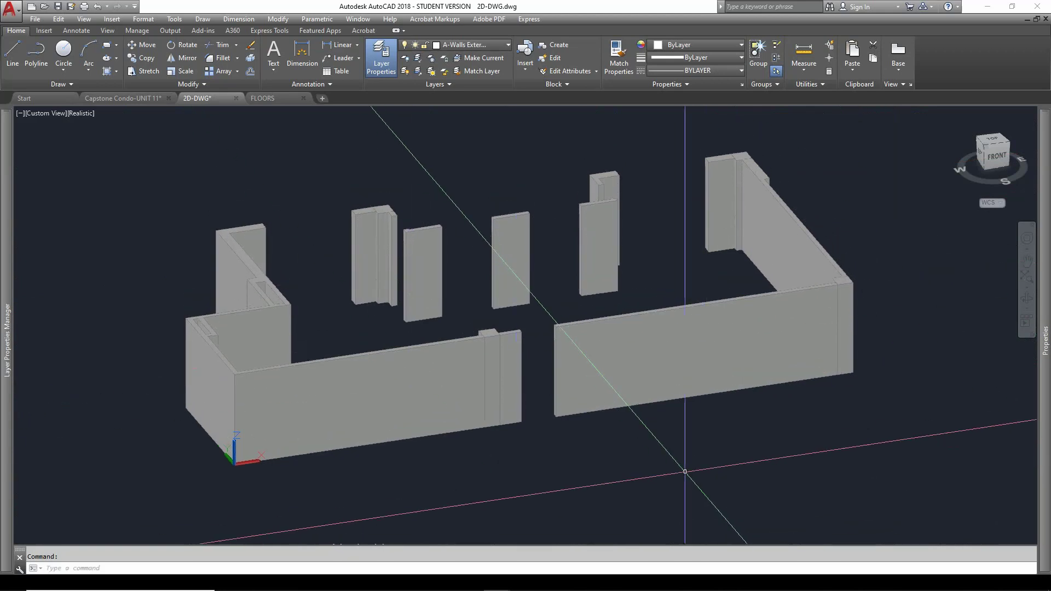
click(50, 114)
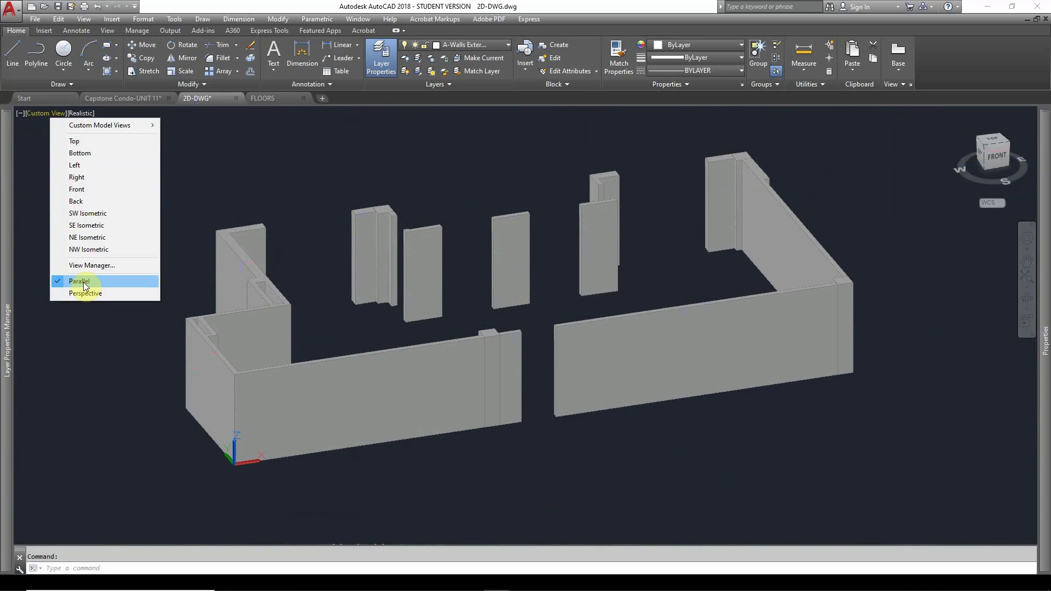
Switch the view projection to Perspective and orbit to a new angle.
click(45, 141)
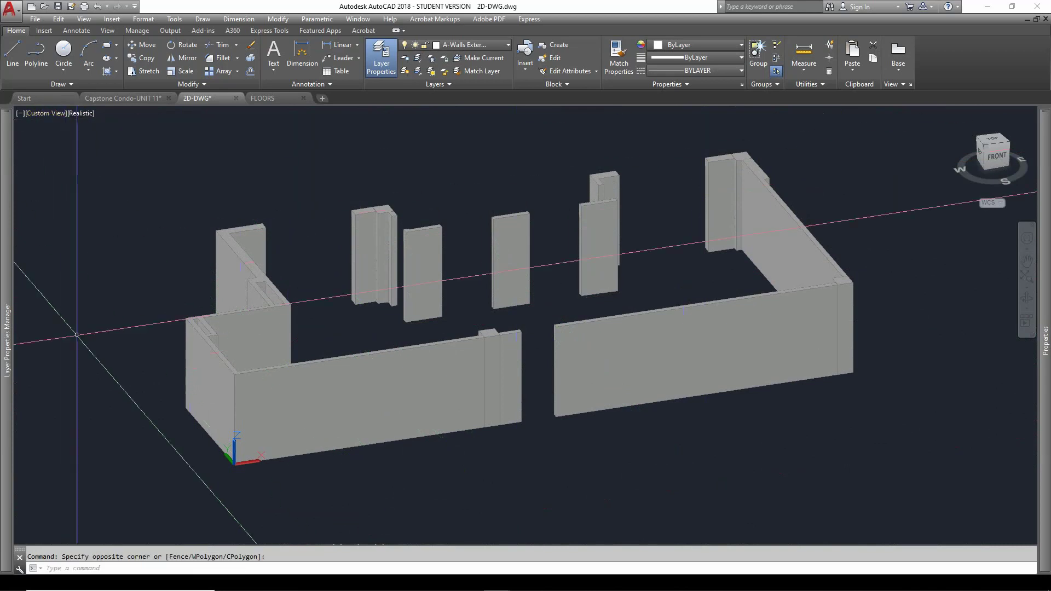
click(50, 114)
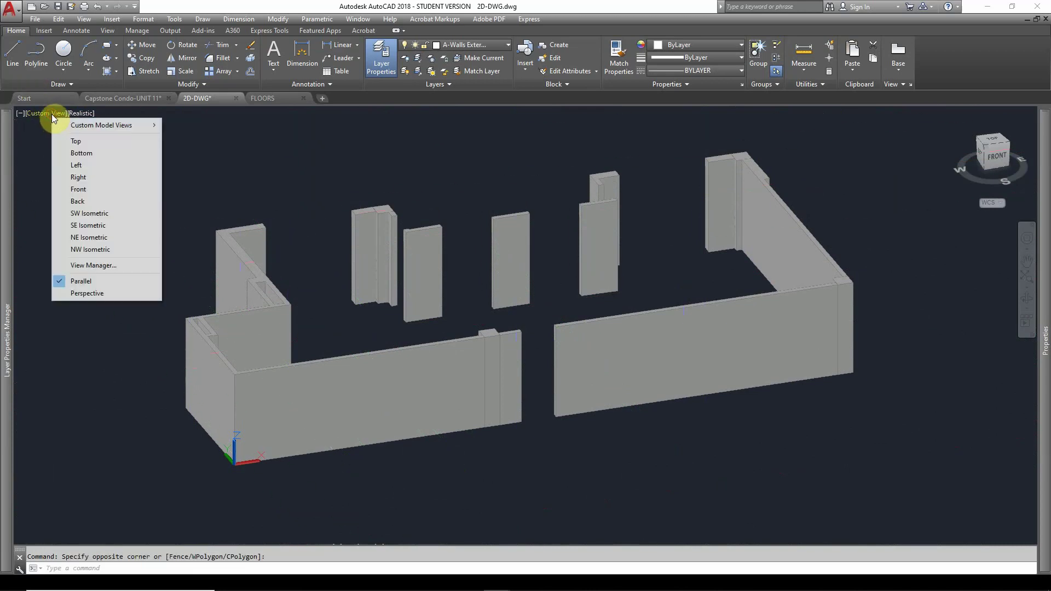
click(79, 296)
shift+middle_drag(586, 485, 493, 450)
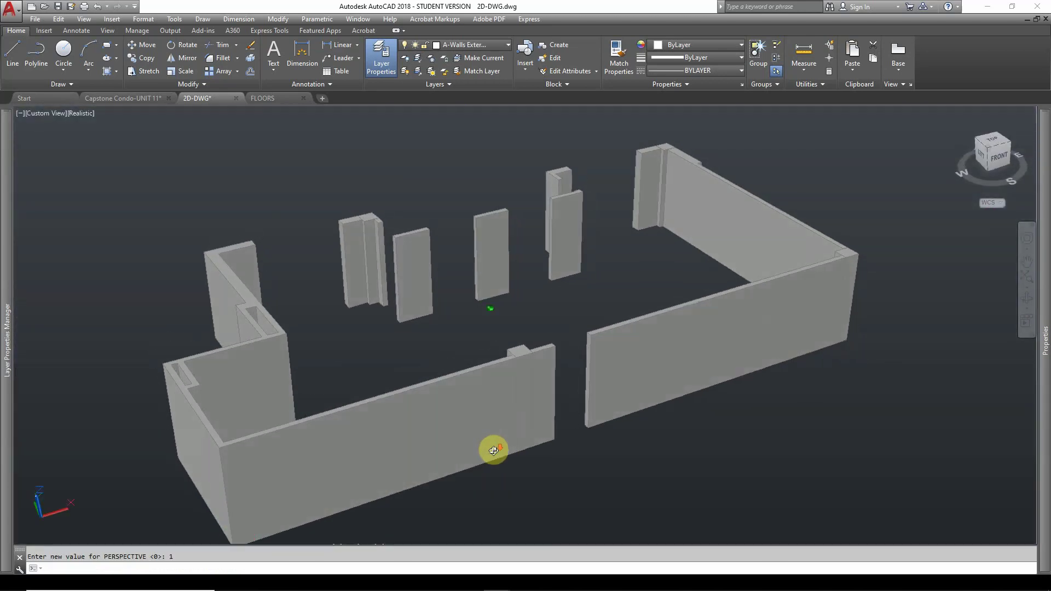
scroll(491, 308, down, 3)
scroll(614, 276, up, 1)
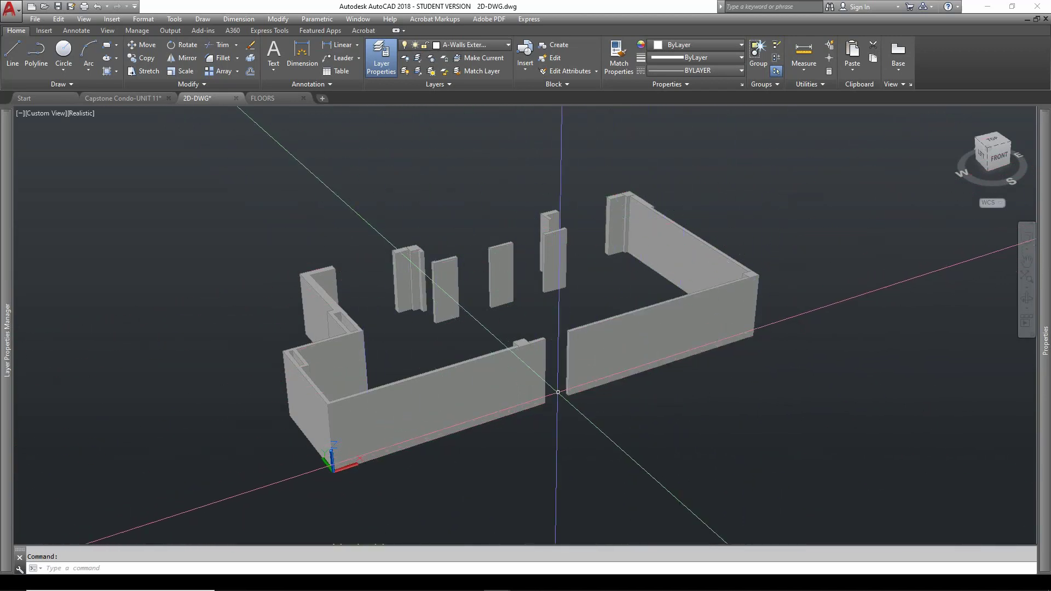
Window-select all 15 wall and opening solids and union them together.
scroll(532, 385, up, 2)
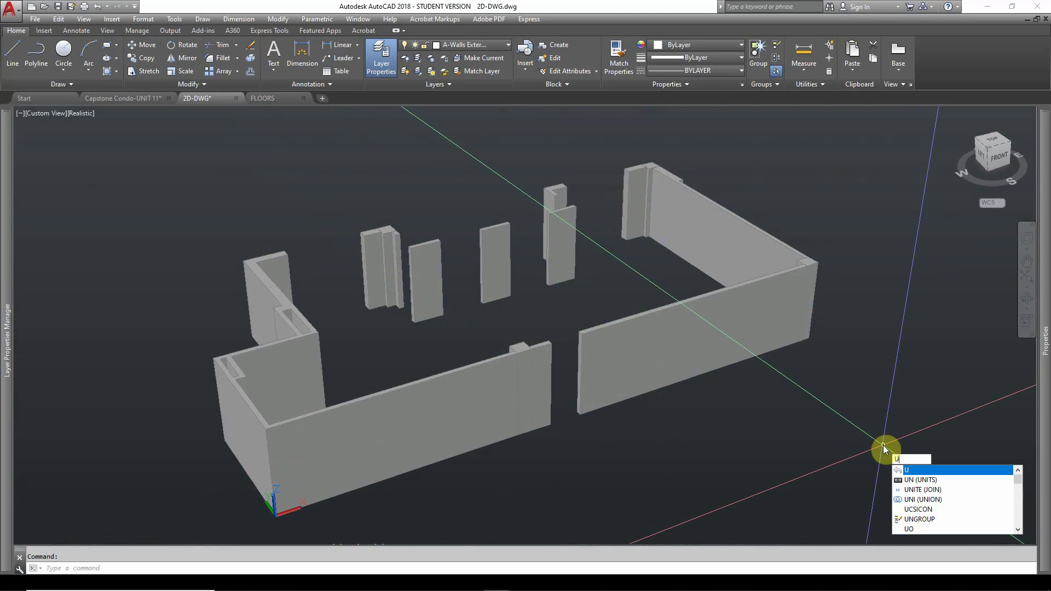
key(Return)
click(161, 523)
click(869, 120)
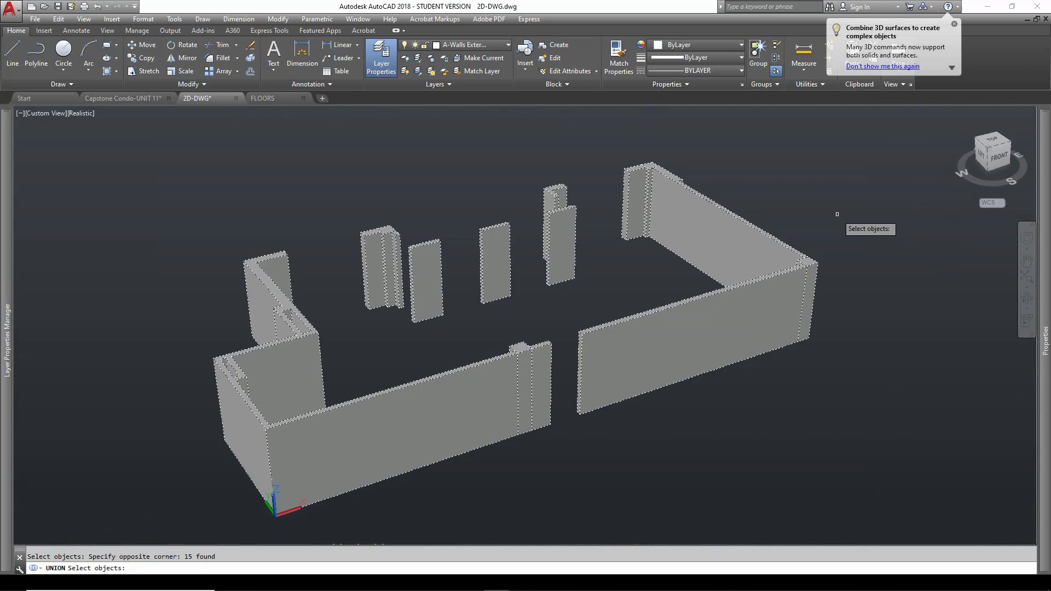
key(Return)
scroll(536, 421, up, 3)
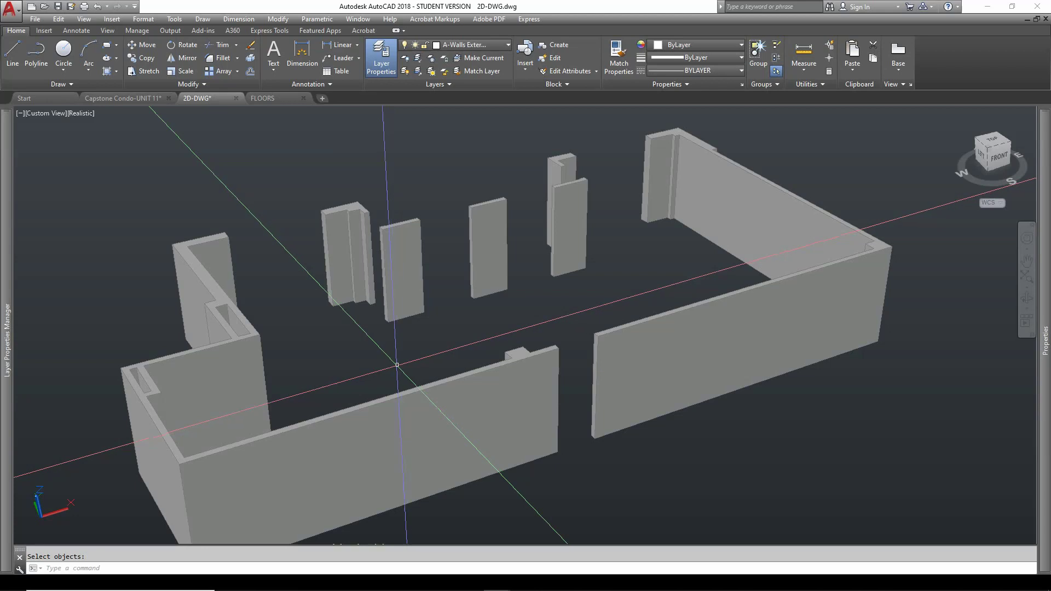
scroll(390, 366, down, 3)
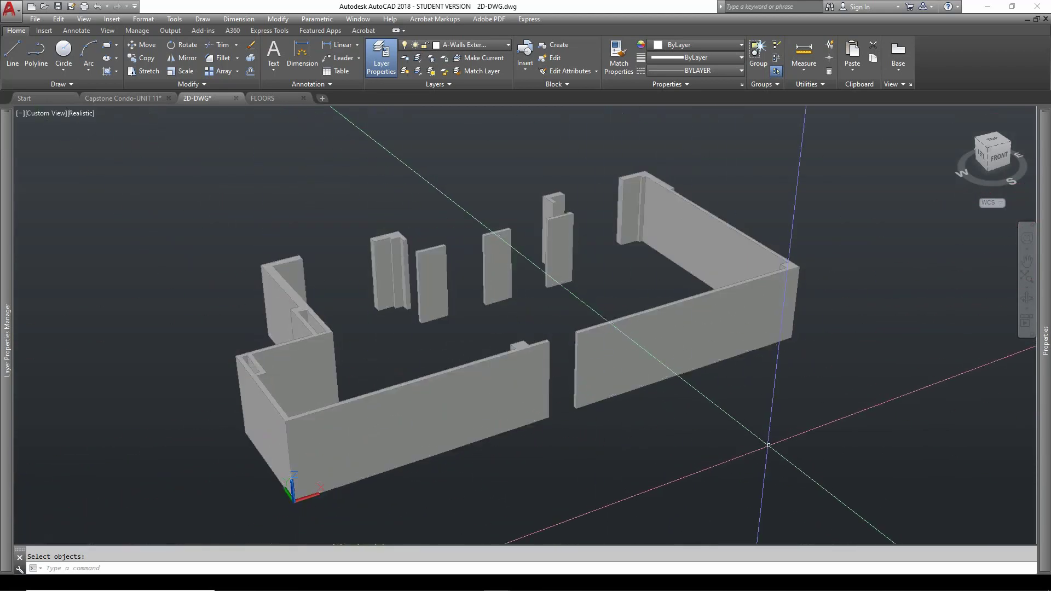
Pan, zoom and orbit to view the unioned model from the back side.
middle_drag(554, 348, 450, 344)
scroll(450, 345, up, 2)
middle_drag(430, 433, 440, 433)
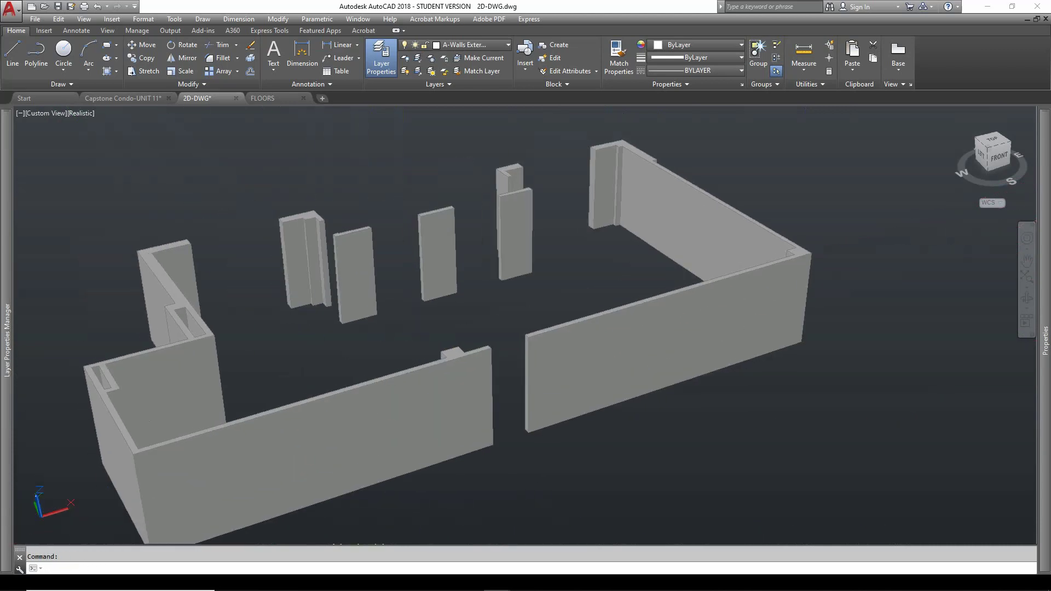
scroll(426, 423, down, 2)
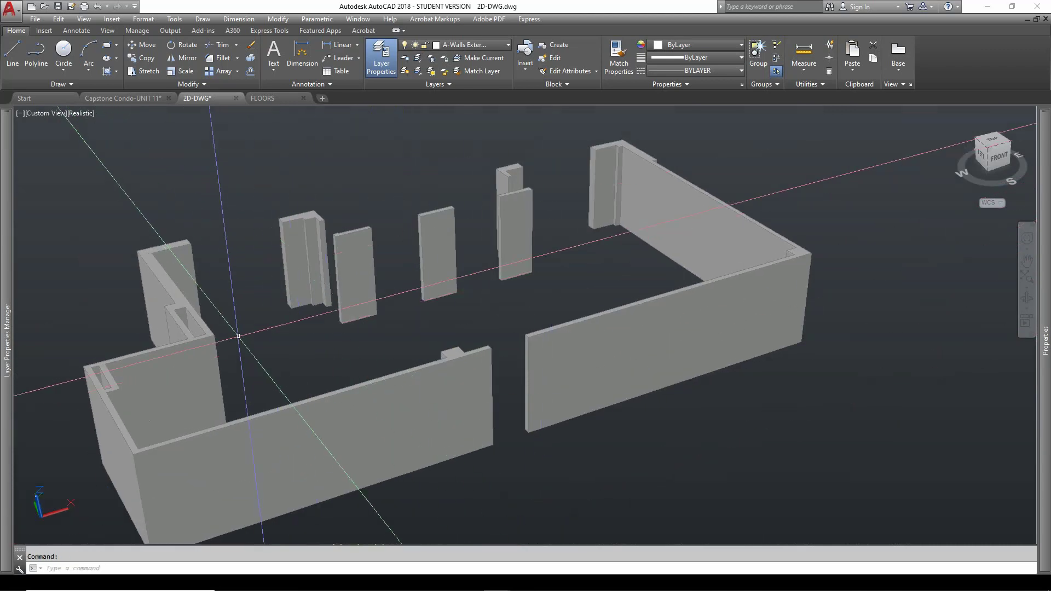
shift+middle_drag(241, 336, 601, 326)
scroll(403, 446, up, 2)
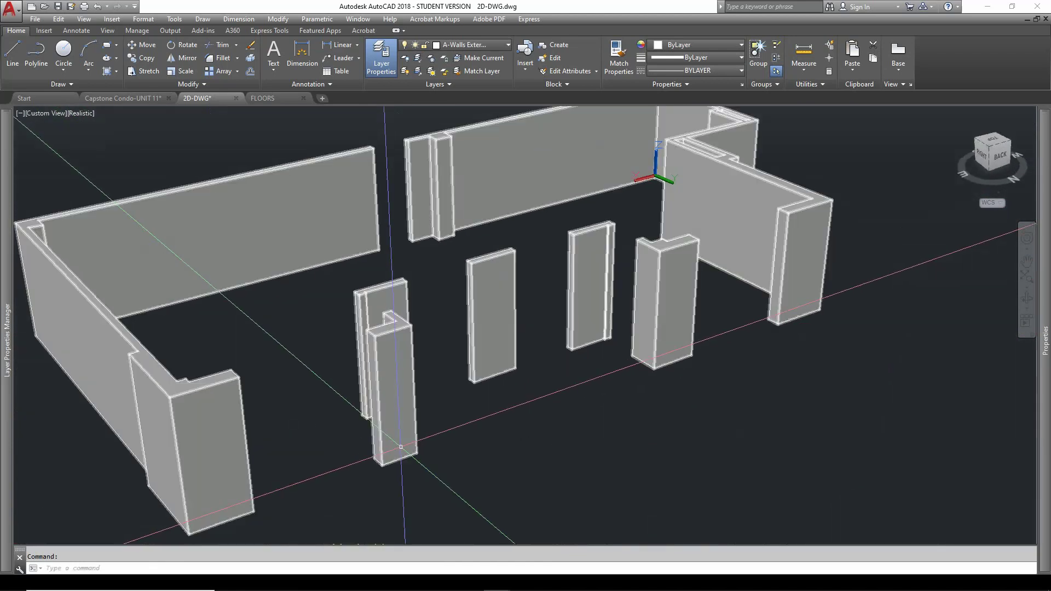
middle_drag(474, 466, 481, 434)
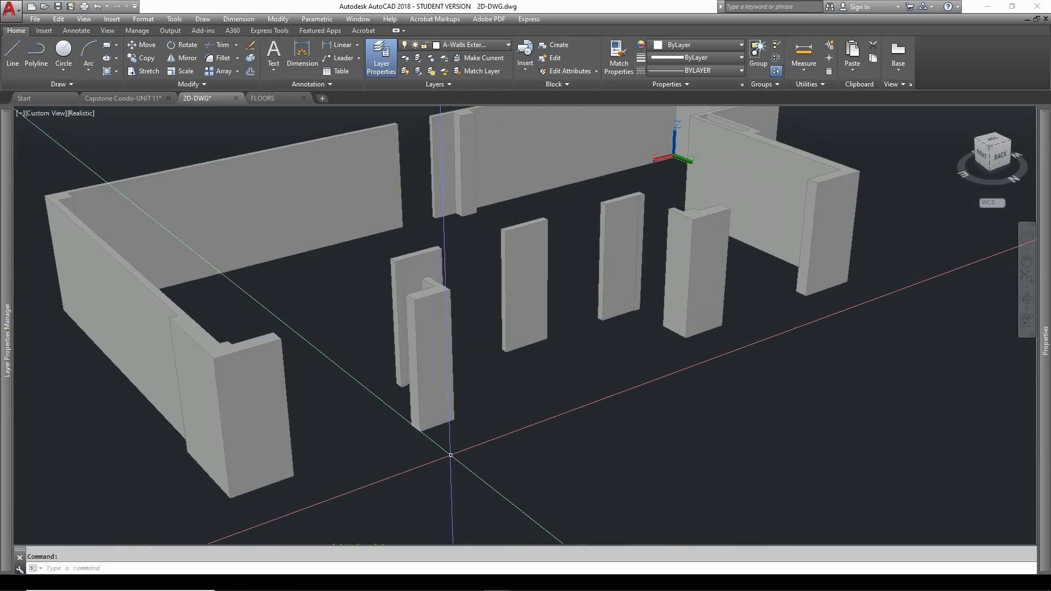
Draw a rectangle across the middle window gap, snapping between the wall corners.
key(Return)
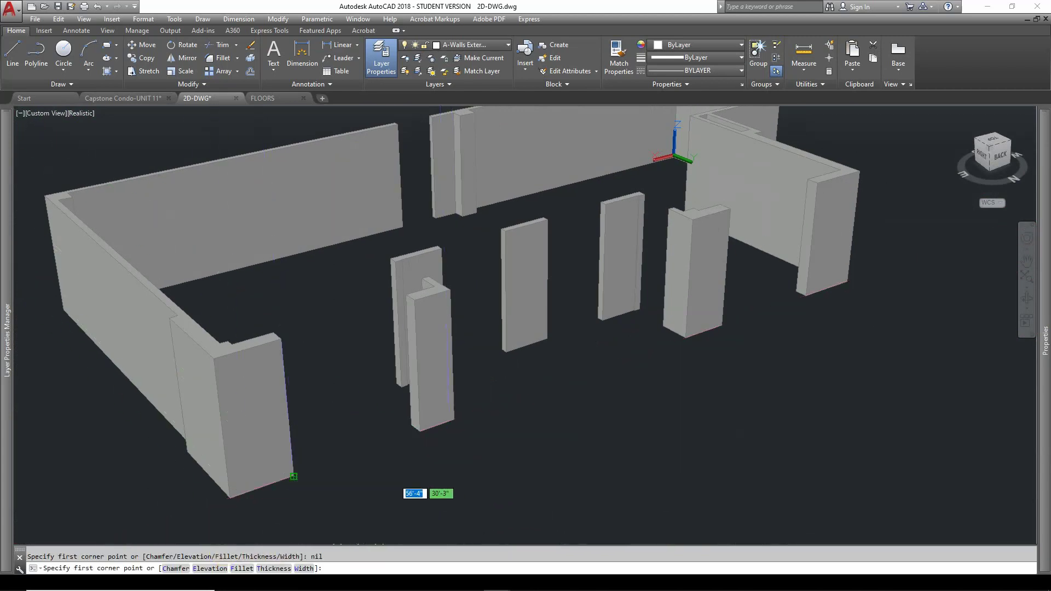
click(293, 475)
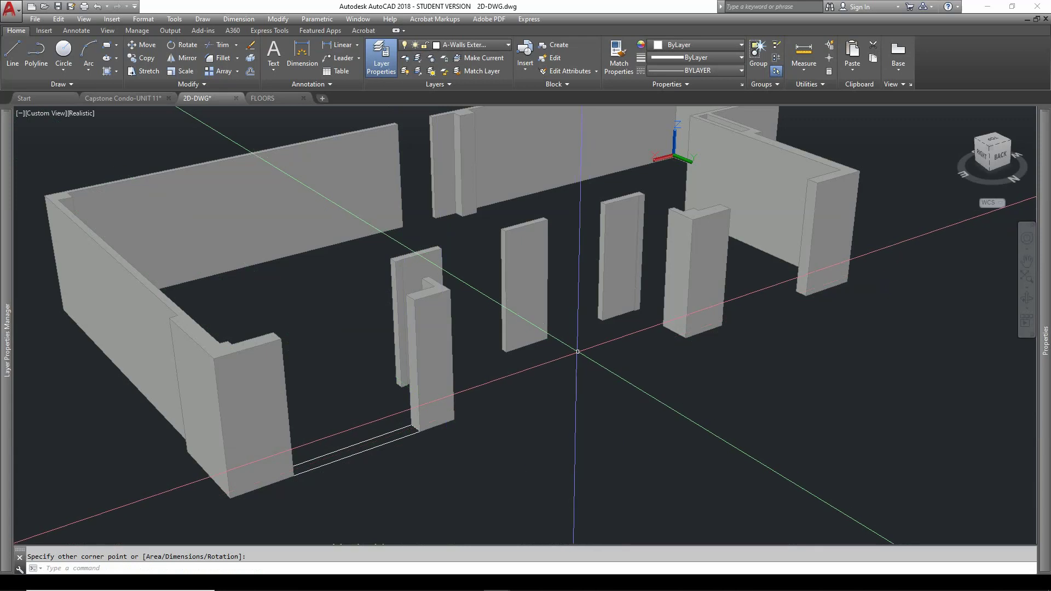
shift+middle_drag(573, 362, 545, 377)
key(Escape)
scroll(522, 432, up, 5)
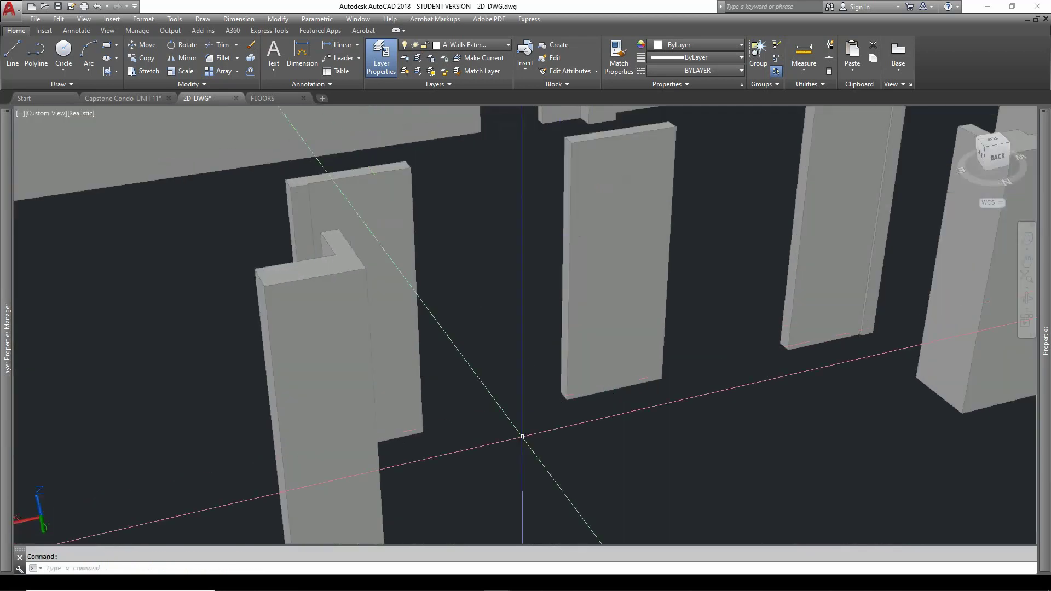
key(Return)
click(422, 432)
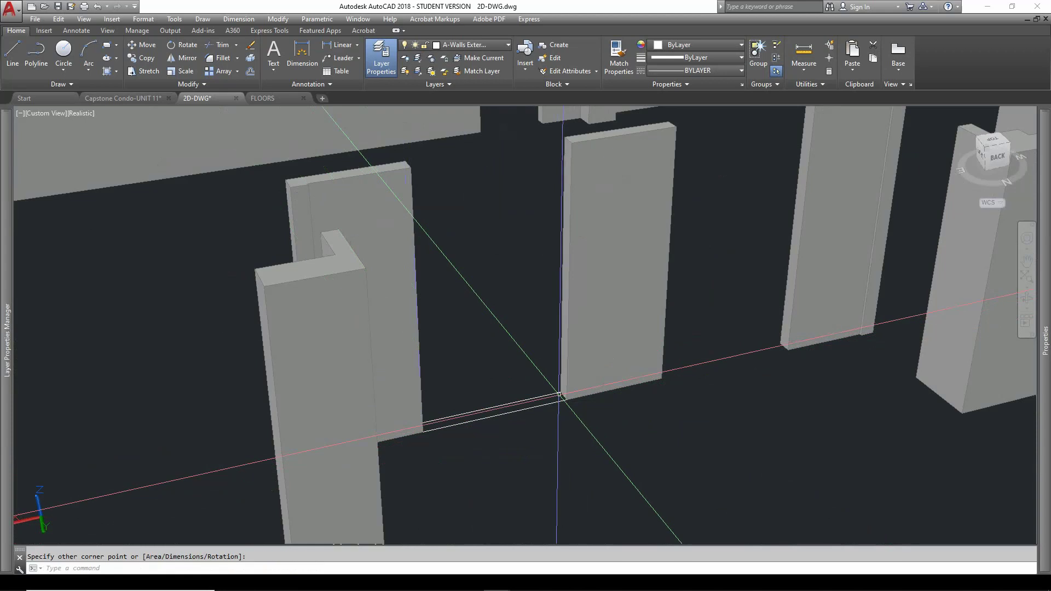
key(Return)
click(662, 377)
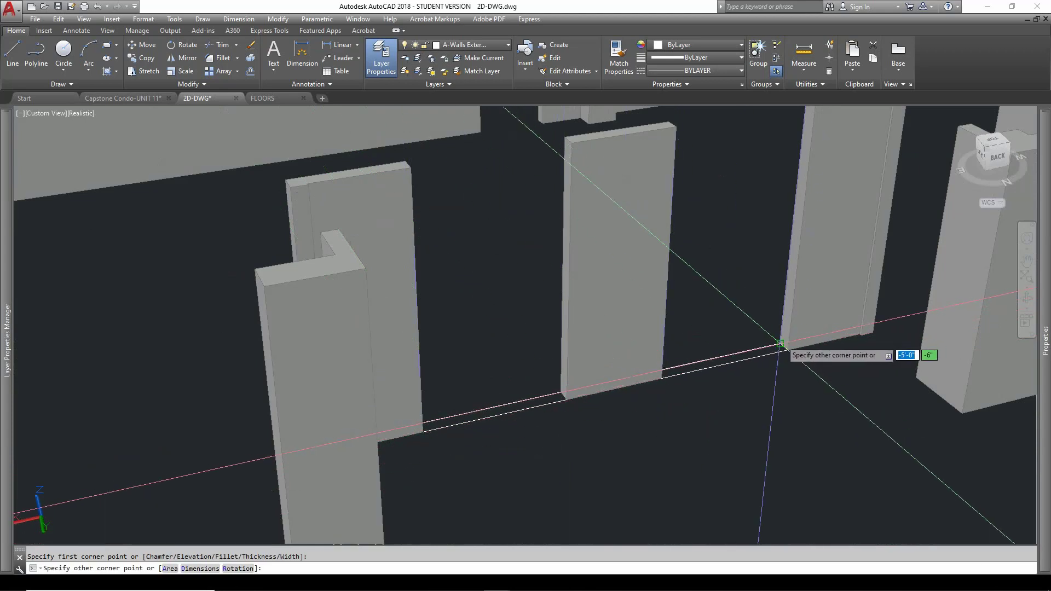
click(780, 344)
scroll(870, 383, down, 3)
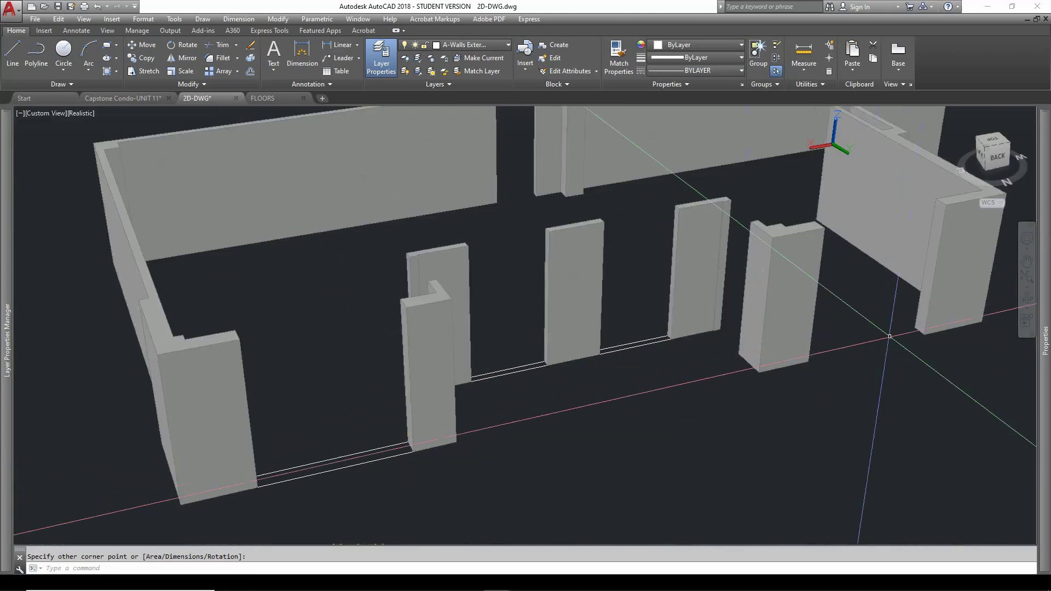
scroll(895, 345, up, 3)
scroll(892, 337, down, 4)
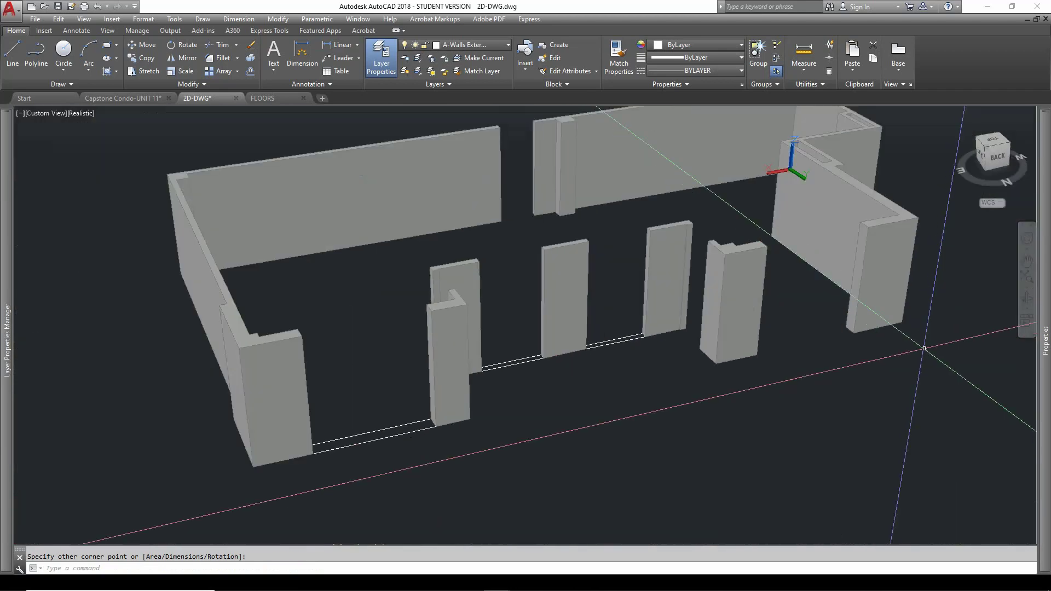
Draw another rectangle across the base of the next wall opening.
key(Return)
scroll(680, 403, up, 4)
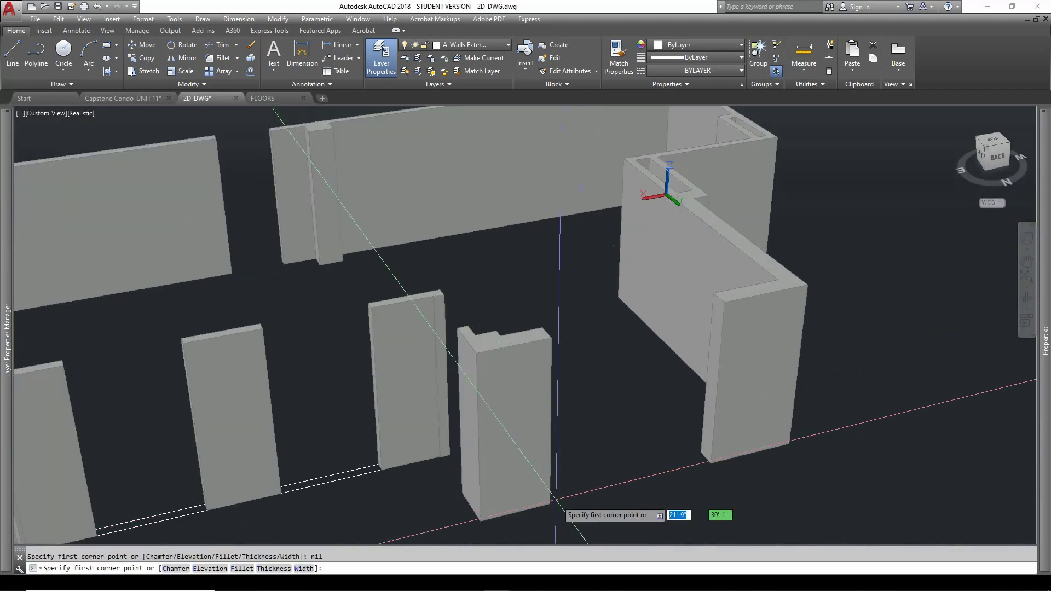
click(549, 503)
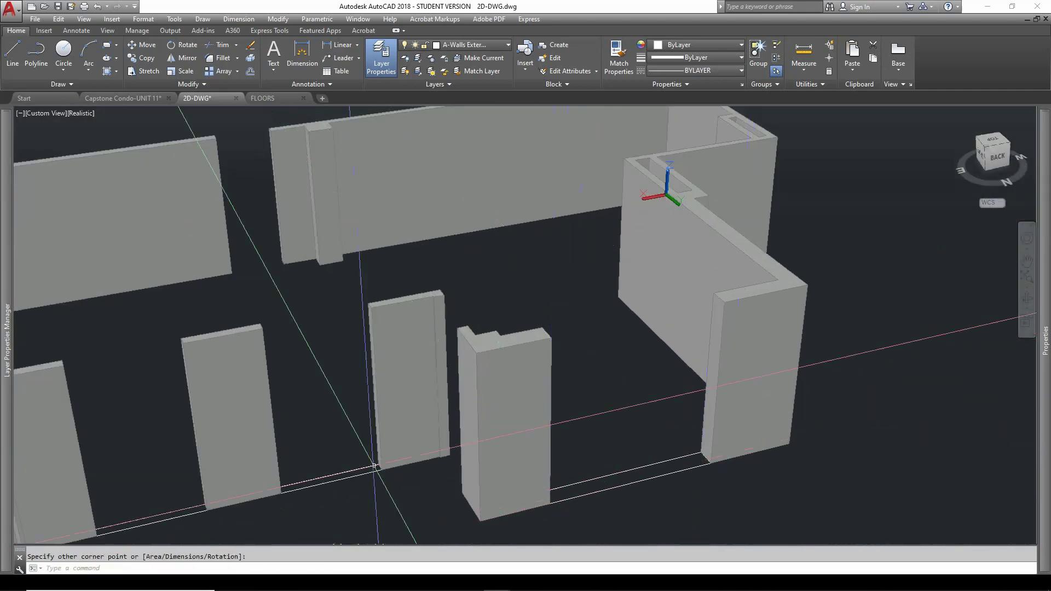
middle_drag(355, 471, 529, 412)
scroll(529, 412, up, 3)
key(Escape)
key(Return)
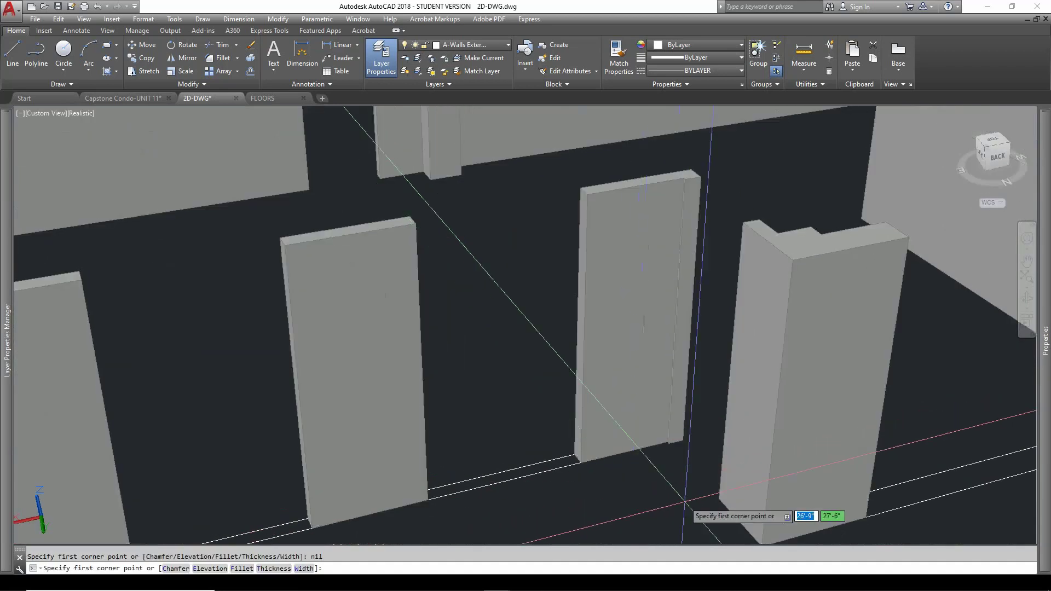
scroll(701, 470, down, 2)
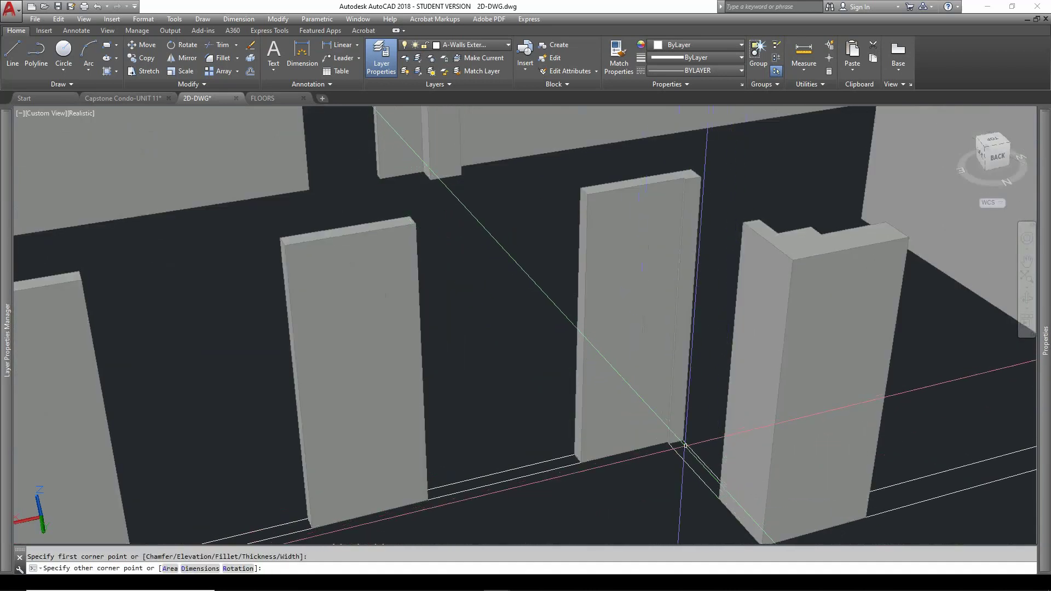
click(688, 438)
scroll(350, 465, down, 5)
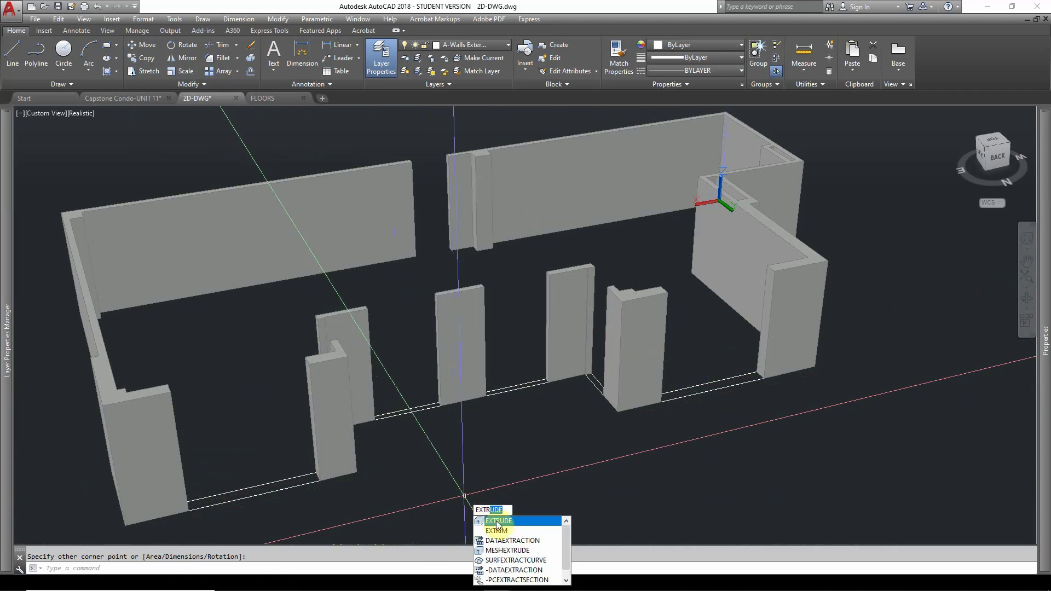
Start EXTRUDE and select the front-left, lower-middle, middle and right opening rectangles.
click(498, 523)
click(284, 466)
click(275, 499)
click(439, 417)
click(515, 368)
click(509, 418)
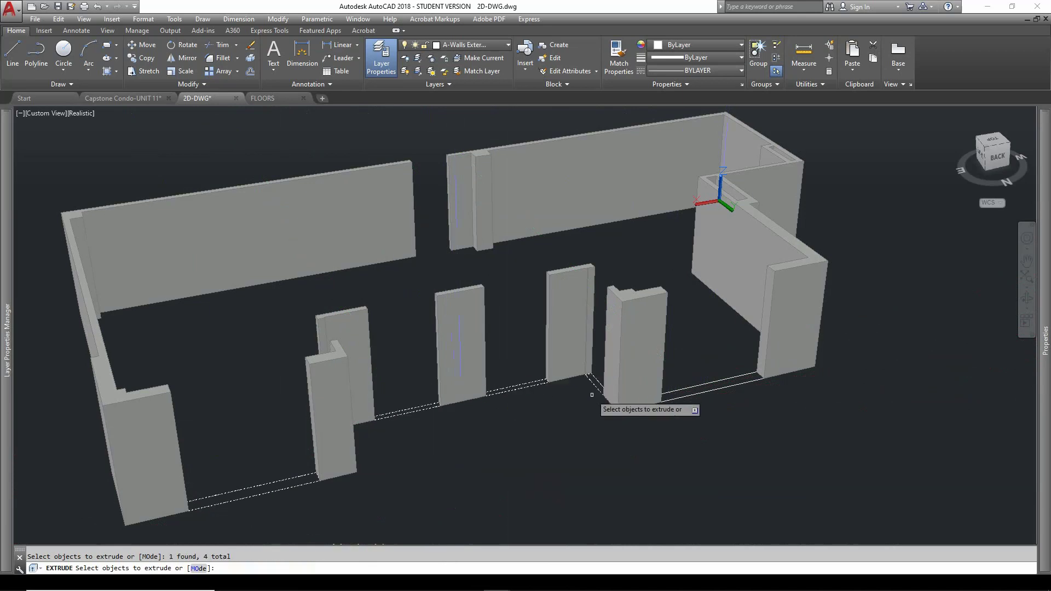
click(691, 386)
click(629, 417)
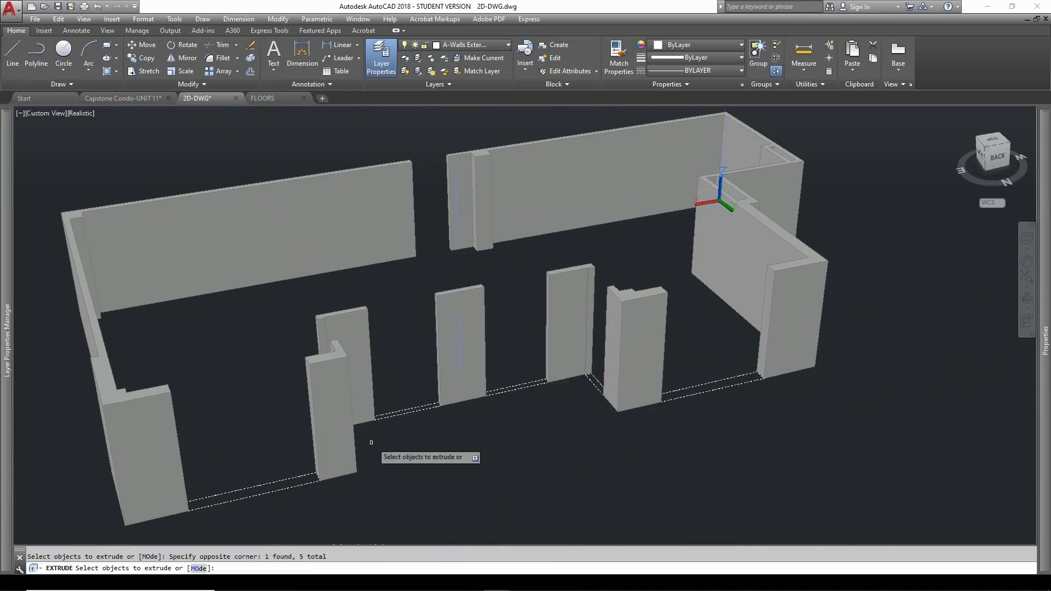
shift+middle_drag(364, 442, 452, 453)
scroll(612, 485, up, 1)
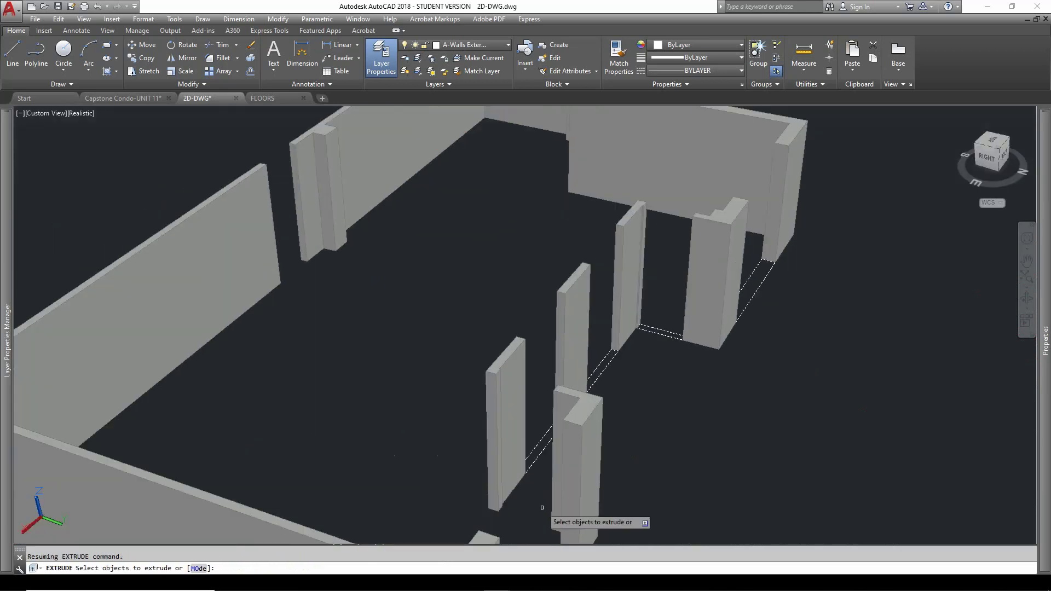
mouse_move(639, 483)
shift+middle_down()
mouse_move(622, 462)
mouse_move(633, 474)
shift+middle_up()
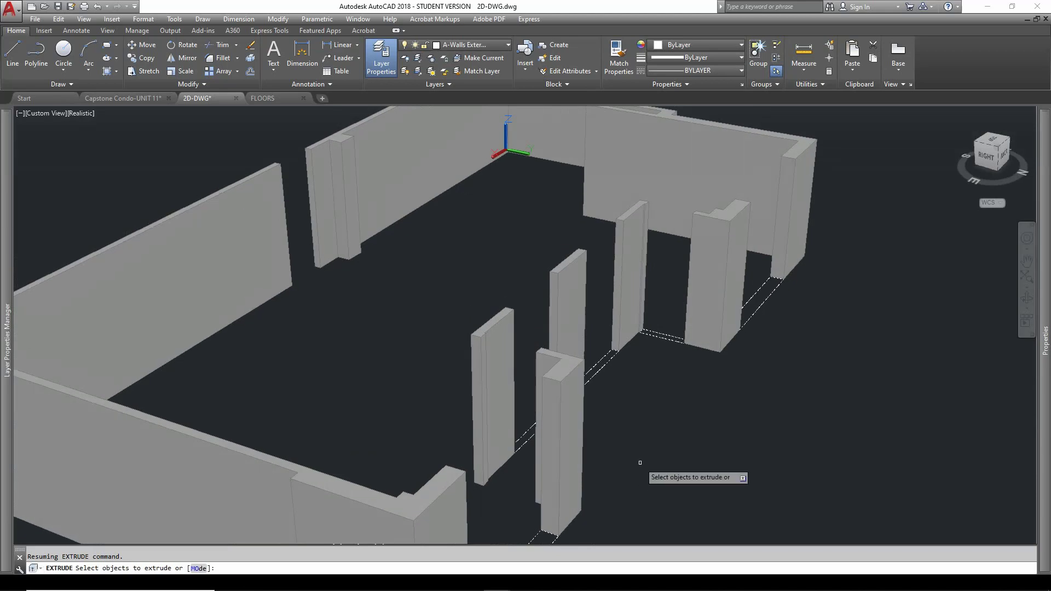
Extrude the selected rectangles 3' high and orbit to check them from the back.
key(Return)
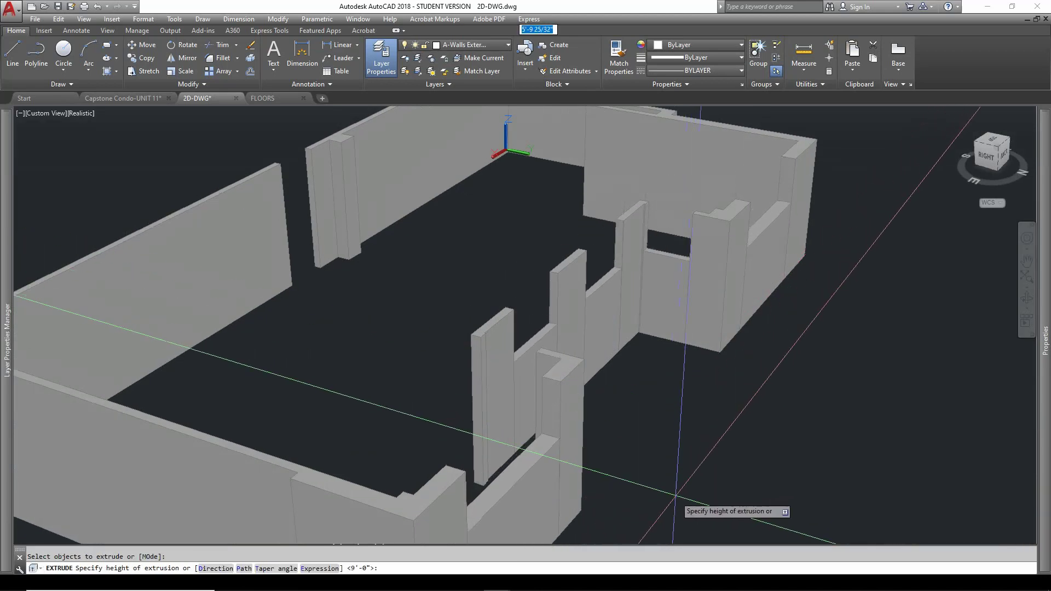
text(3')
key(Return)
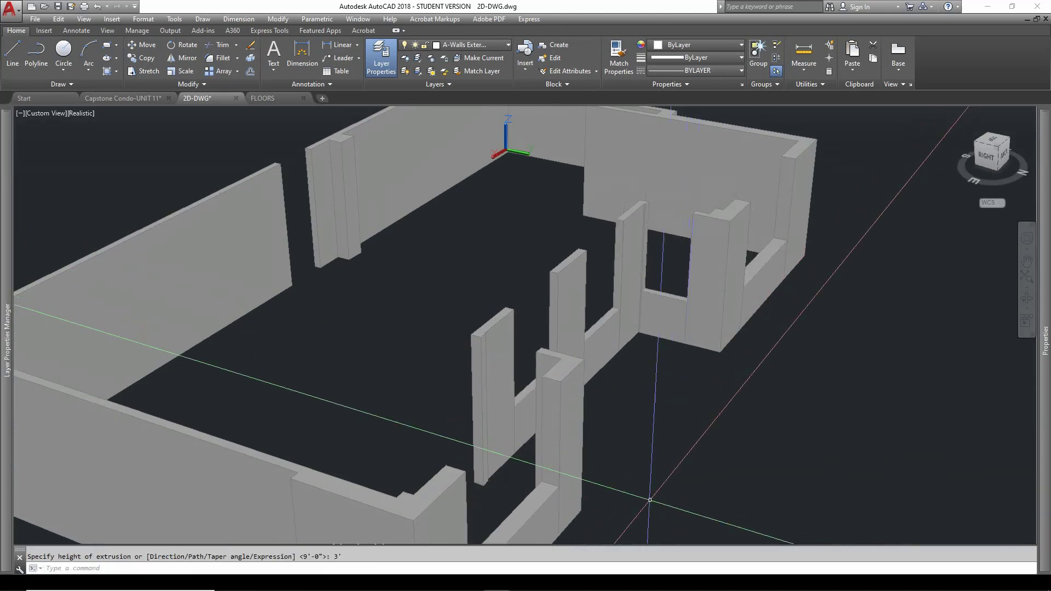
scroll(517, 510, up, 1)
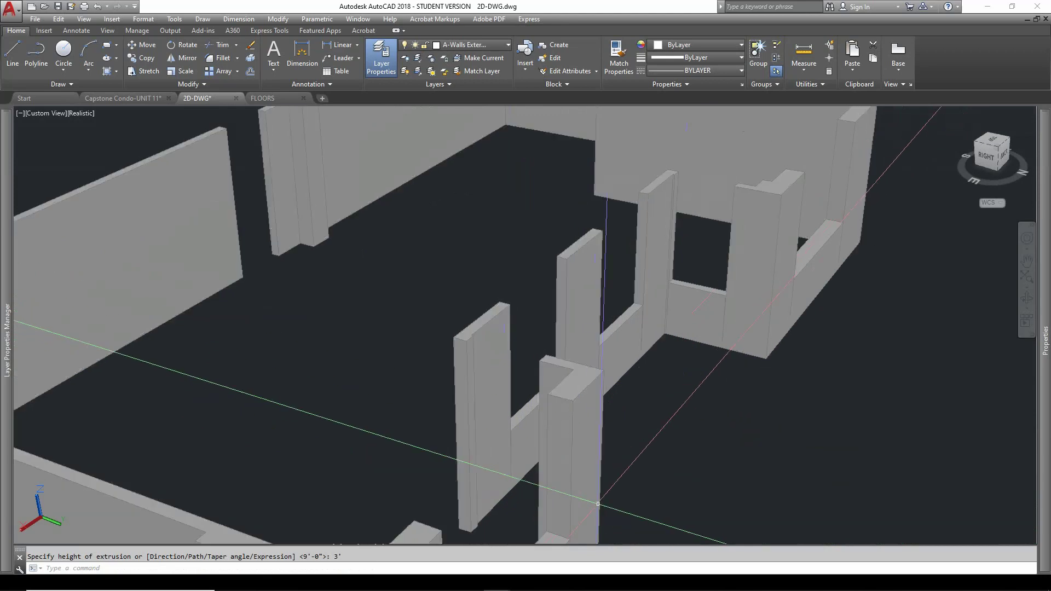
shift+middle_drag(656, 471, 457, 336)
scroll(428, 262, up, 2)
shift+middle_drag(428, 263, 415, 415)
Draw a rectangle across the last window gap, from the wall end to the wall corner.
scroll(415, 426, up, 1)
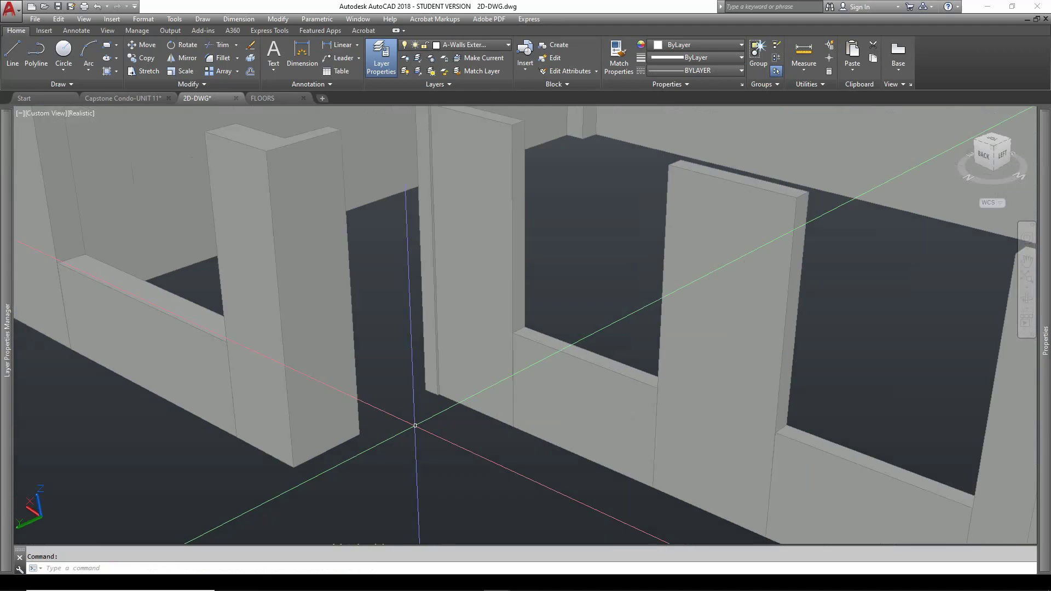
text(ec)
key(Return)
click(358, 435)
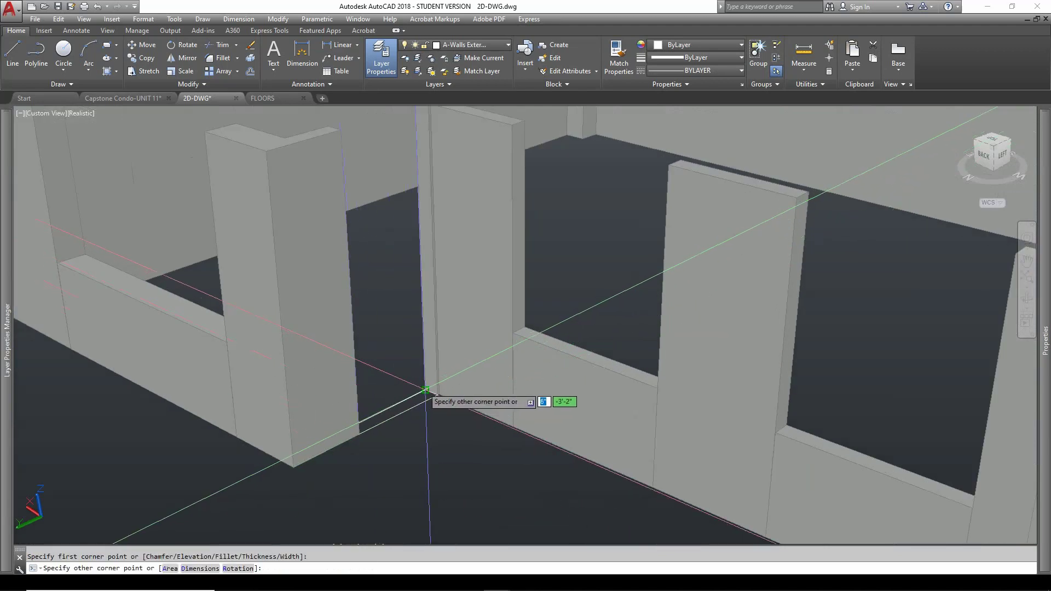
click(432, 394)
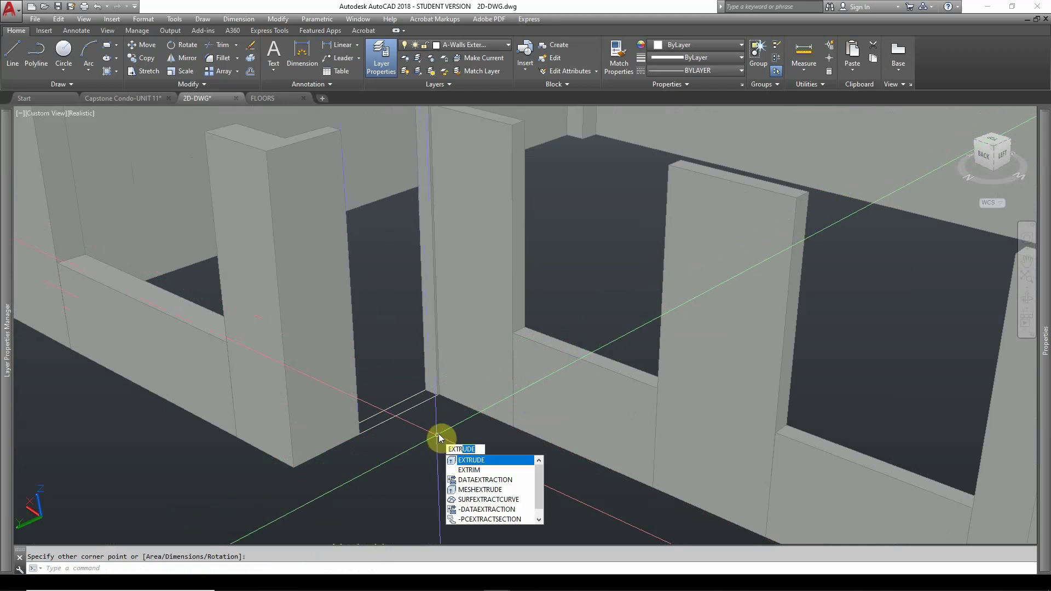
Extrude the rectangle 3' into a sill wall, then orbit to view all walls.
text(extr)
key(Return)
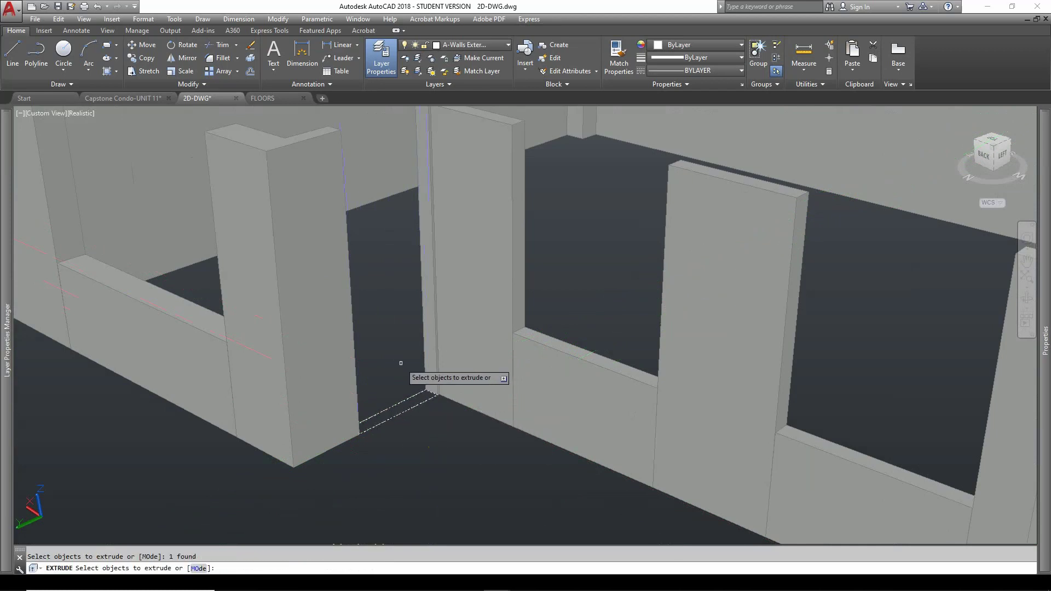
key(Return)
text(3')
key(Return)
scroll(444, 432, down, 3)
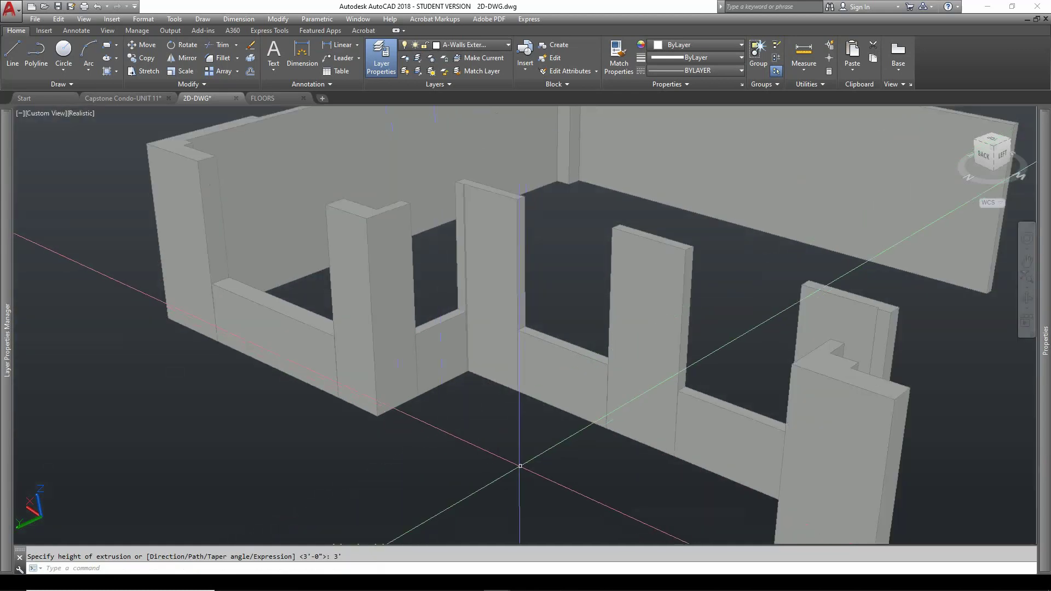
shift+middle_drag(514, 460, 629, 436)
scroll(631, 436, down, 2)
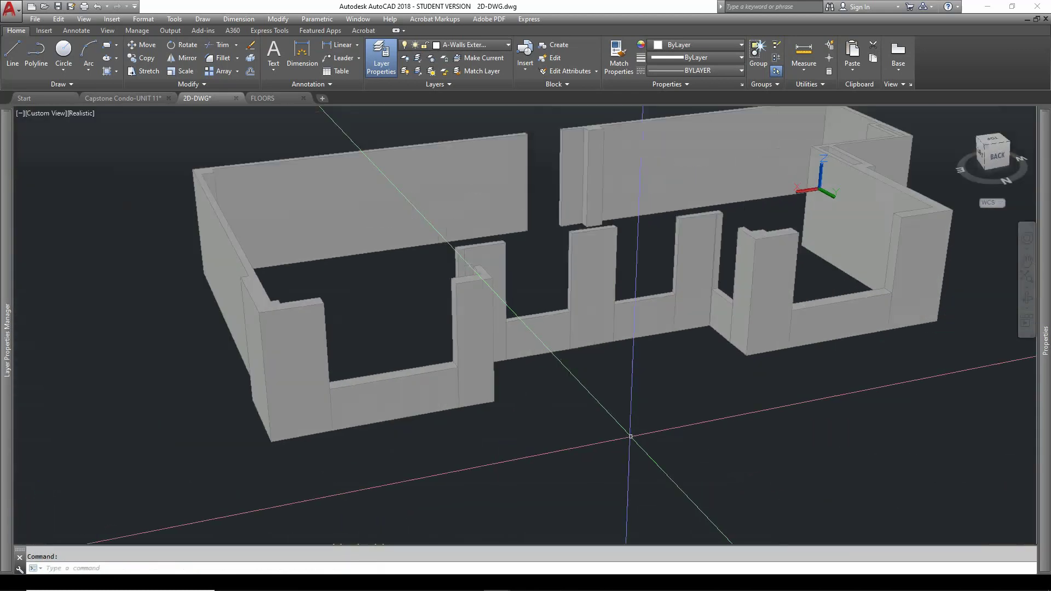
shift+middle_drag(638, 377, 600, 349)
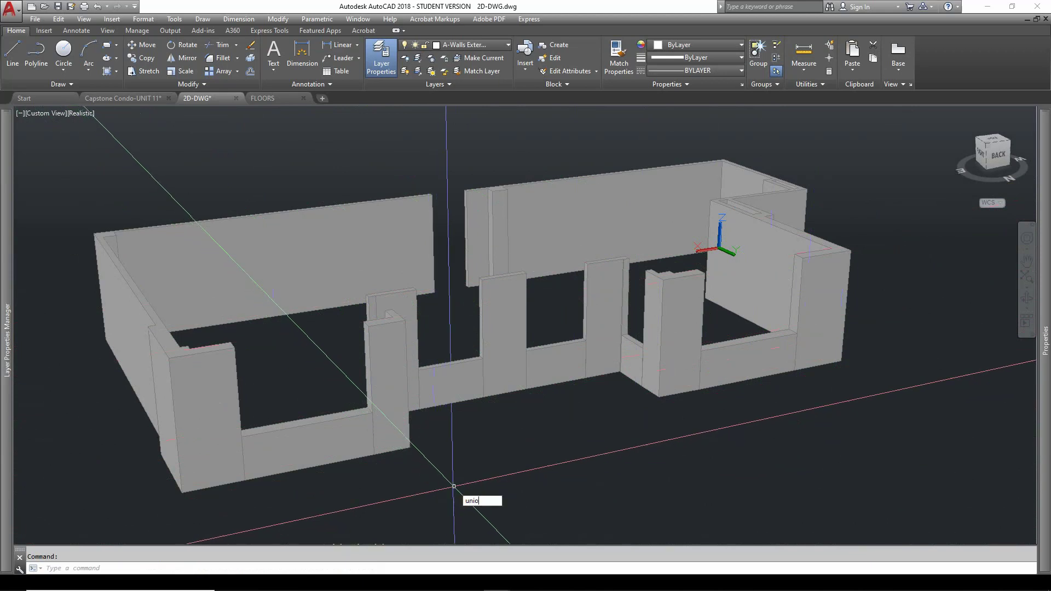
Crossing-select all seven wall and sill solids and union them into one solid.
key(Return)
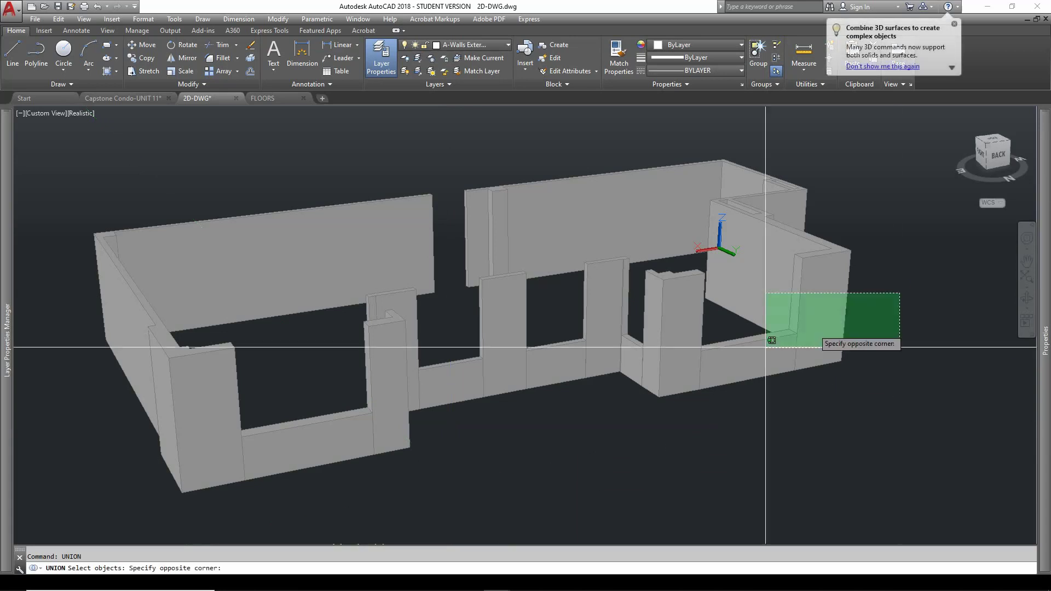
click(899, 293)
click(231, 492)
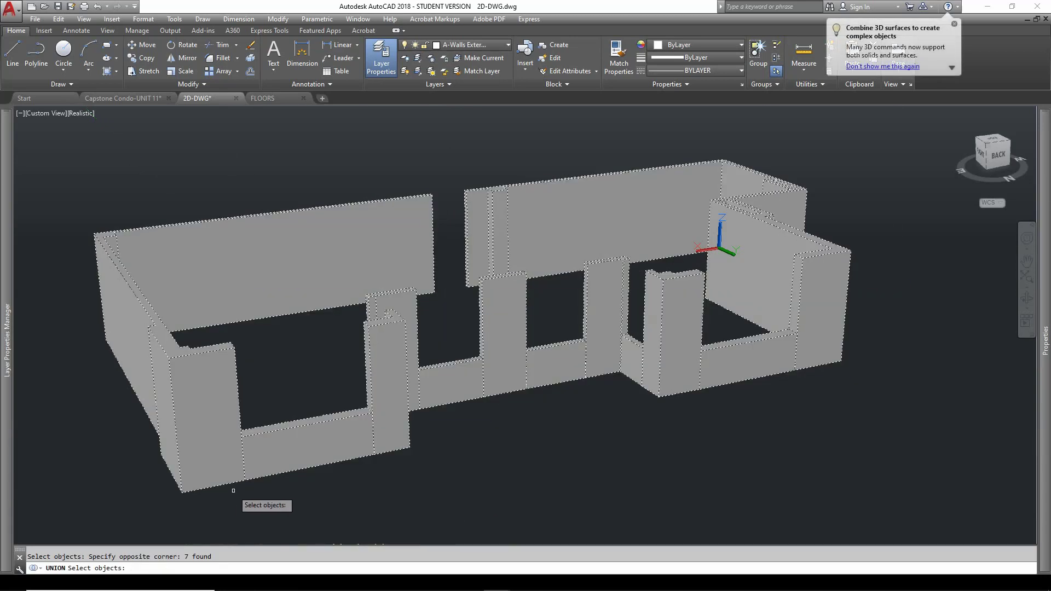
key(Return)
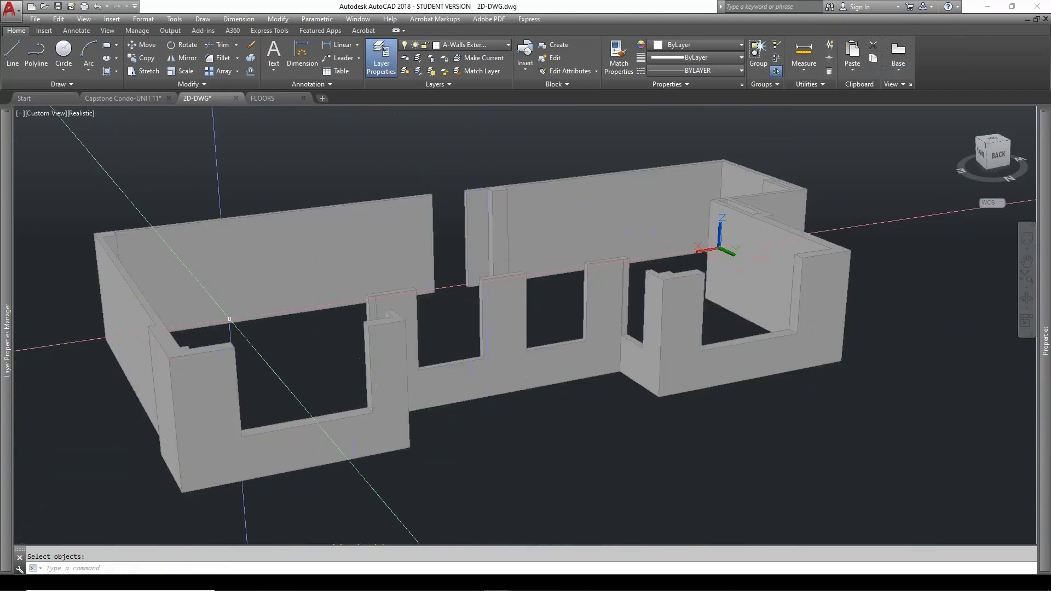
Draw thin rectangles across the tops of the first two front window openings.
scroll(228, 324, up, 2)
mouse_move(237, 377)
shift+middle_down()
mouse_move(293, 375)
mouse_move(239, 356)
mouse_move(242, 375)
shift+middle_up()
key(Escape)
scroll(265, 352, up, 2)
middle_drag(291, 347, 288, 330)
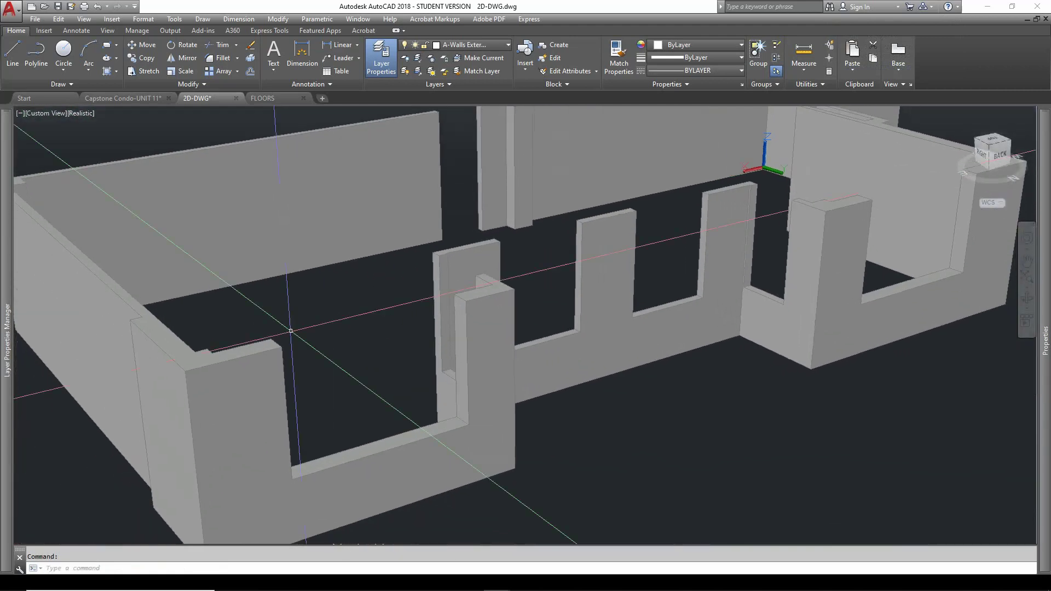
text(rec)
key(Return)
click(280, 346)
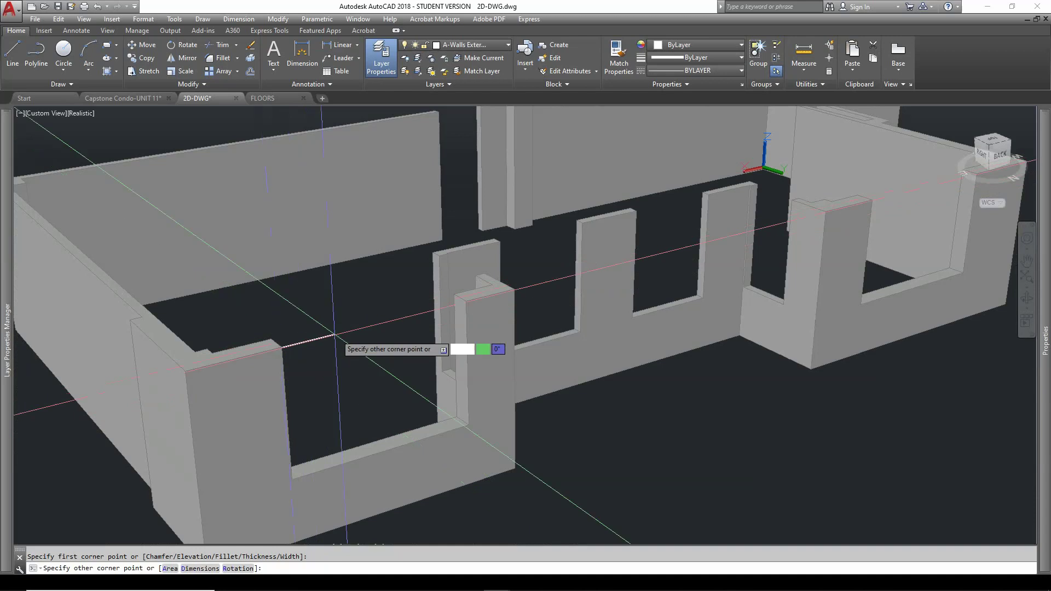
click(460, 300)
key(Return)
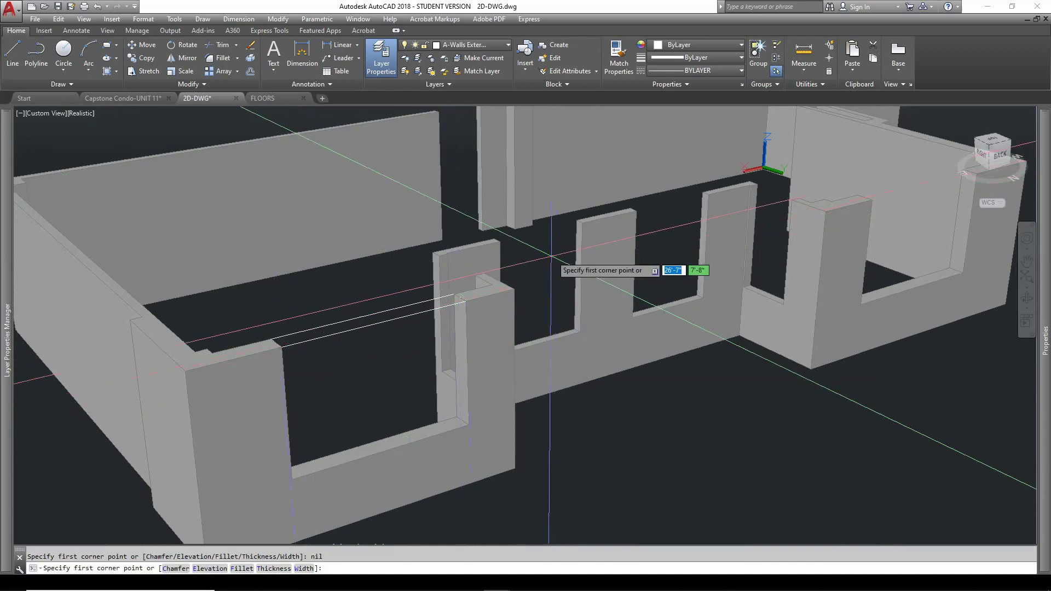
click(500, 242)
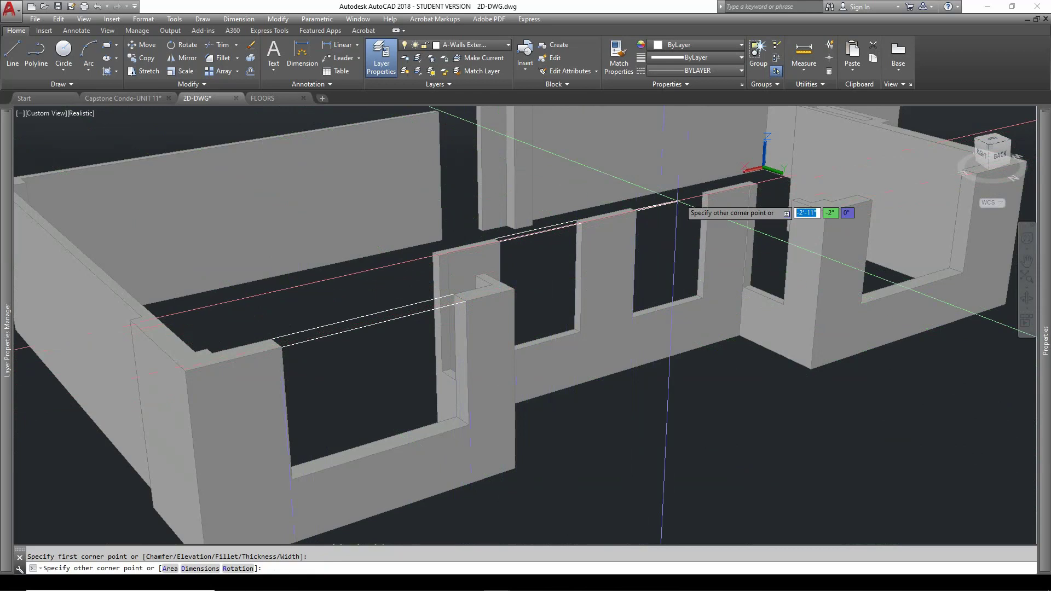
click(703, 192)
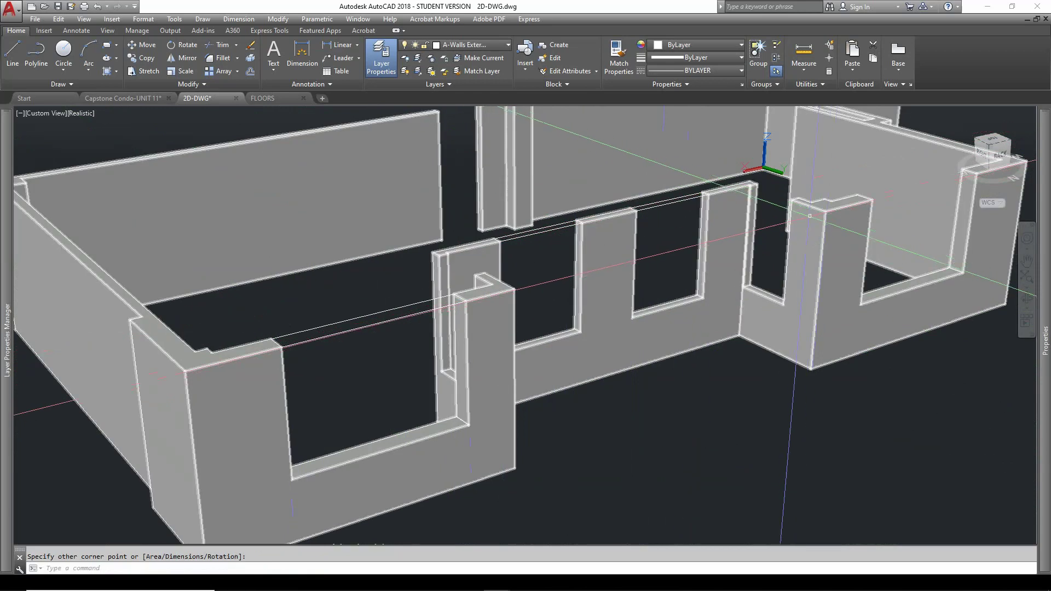
Draw a rectangle spanning the right-hand opening between the two wall corners.
scroll(767, 237, down, 3)
scroll(794, 220, up, 4)
middle_drag(793, 220, 441, 356)
key(Return)
click(468, 361)
click(601, 319)
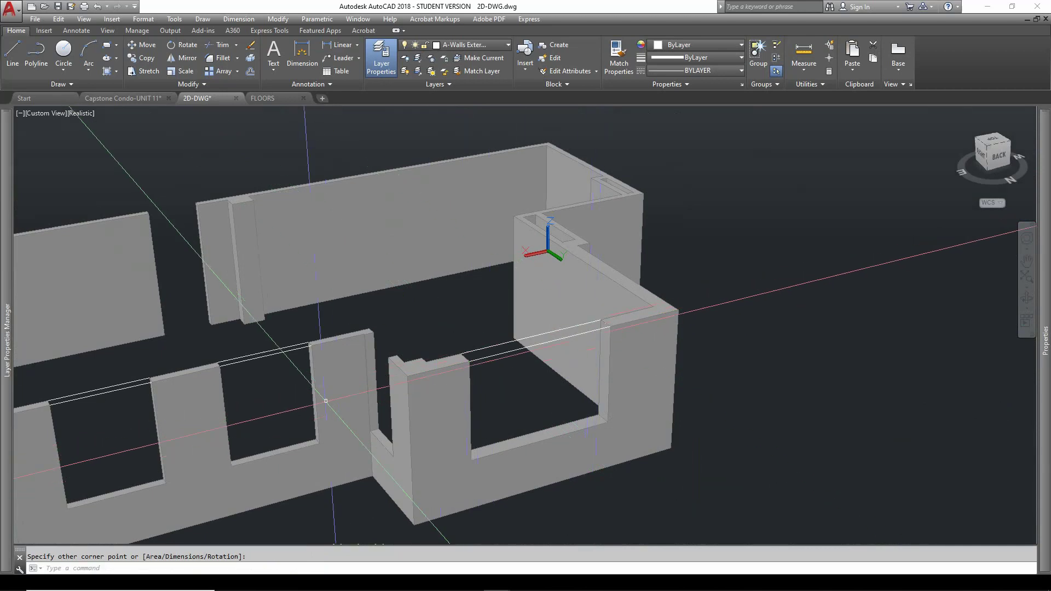
Start another rectangle at a wall corner, then cancel it while repositioning onto the centre wall.
key(Return)
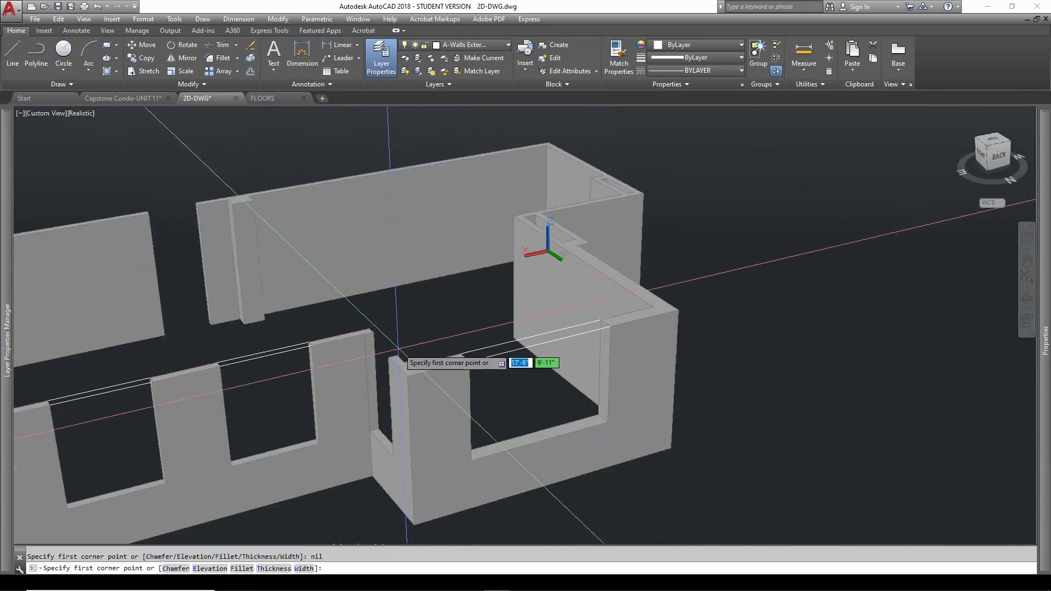
click(368, 332)
scroll(191, 454, down, 3)
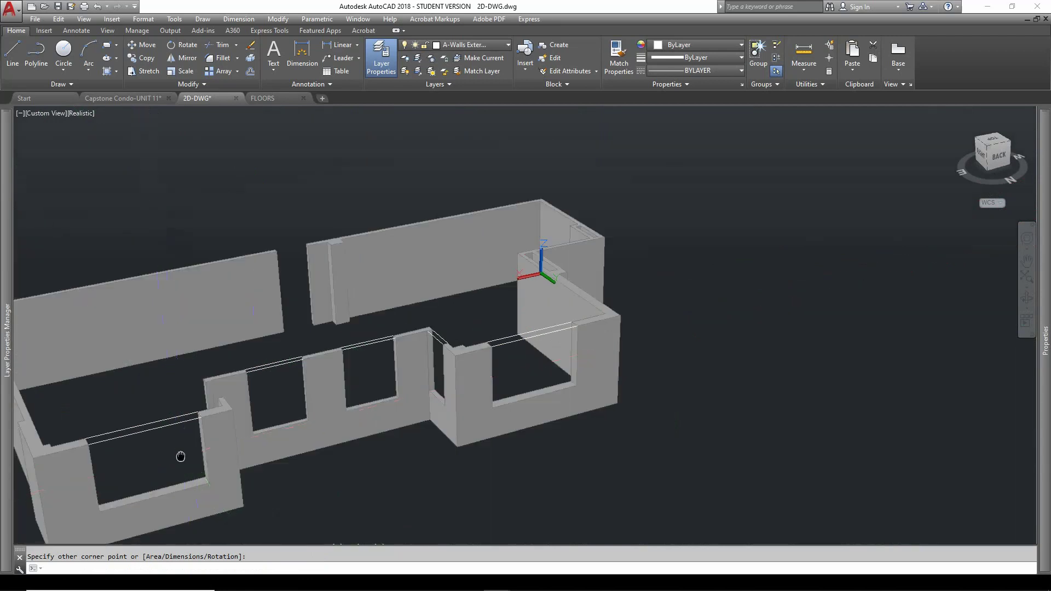
middle_drag(178, 458, 453, 467)
scroll(453, 467, up, 2)
key(Escape)
scroll(556, 307, up, 3)
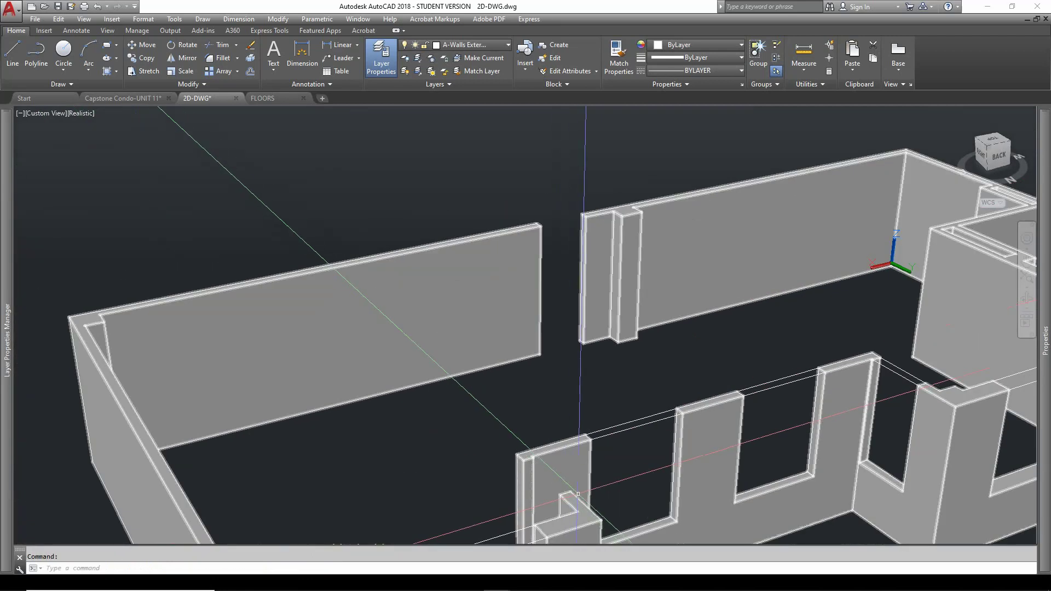
middle_drag(580, 328, 548, 381)
scroll(549, 382, down, 2)
key(space)
scroll(544, 352, up, 2)
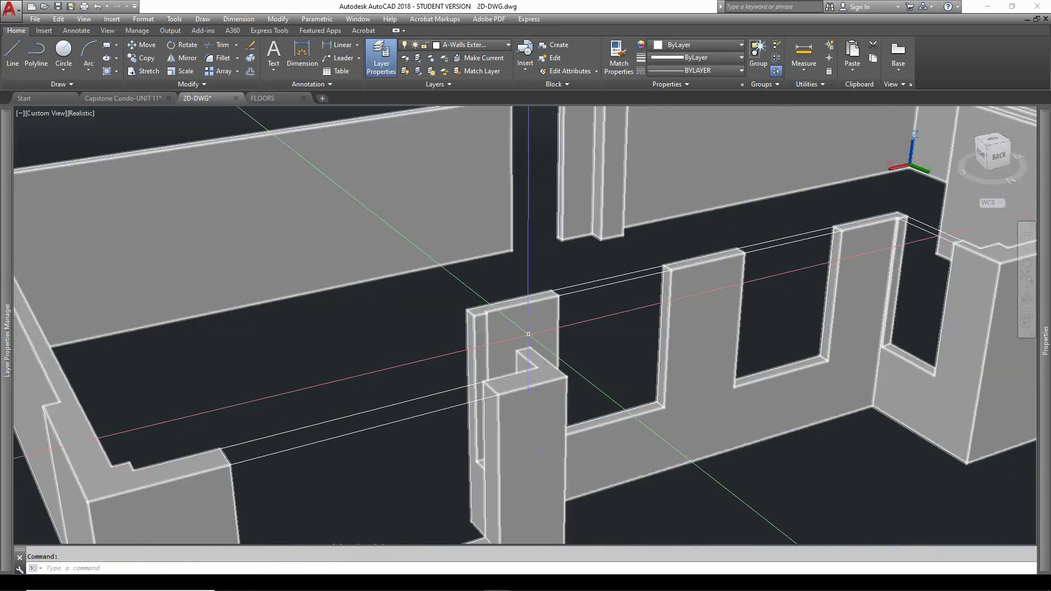
key(Escape)
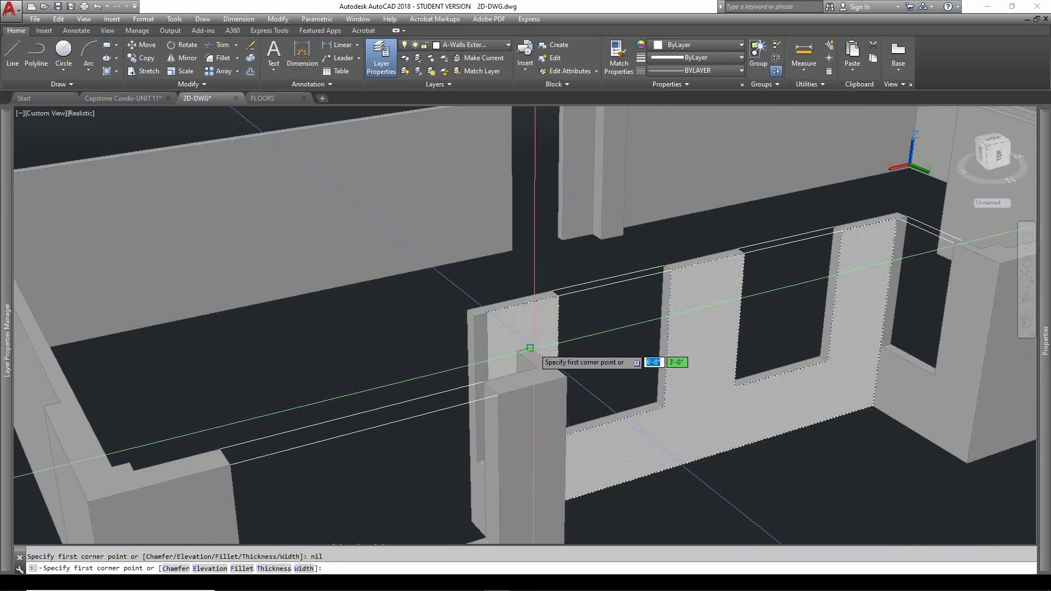
Draw a rectangle from the centre wall's top to the wall endpoint.
click(474, 316)
click(529, 358)
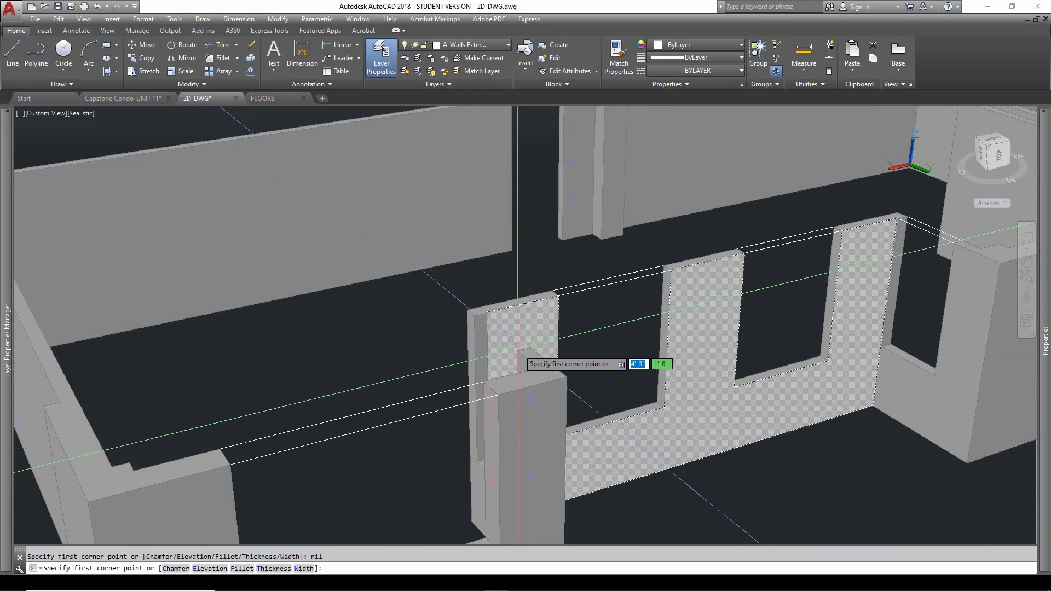
shift+middle_drag(460, 356, 564, 439)
click(514, 431)
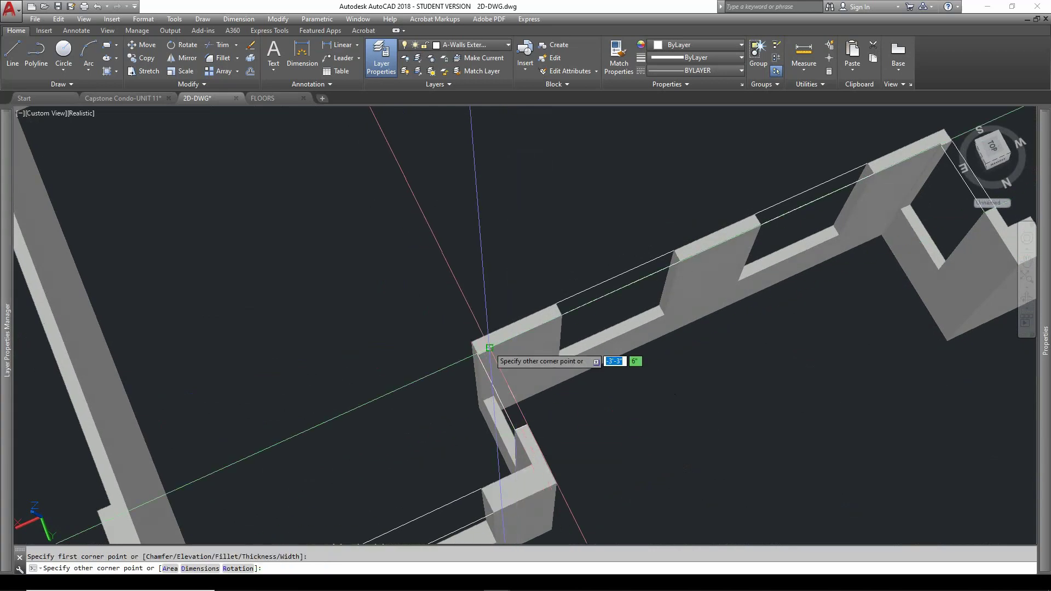
click(489, 350)
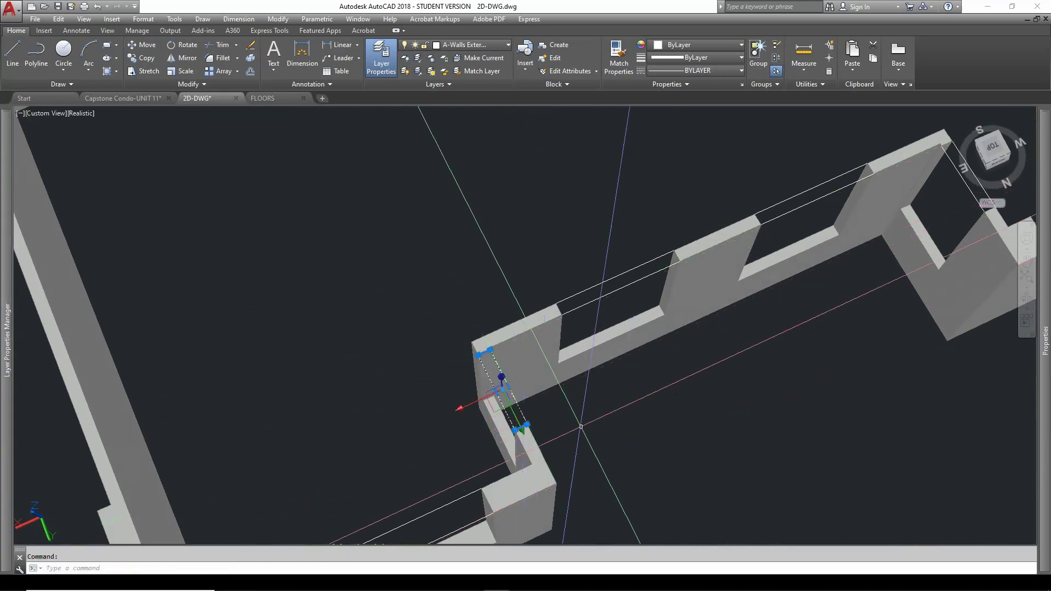
scroll(469, 376, up, 2)
scroll(548, 429, up, 3)
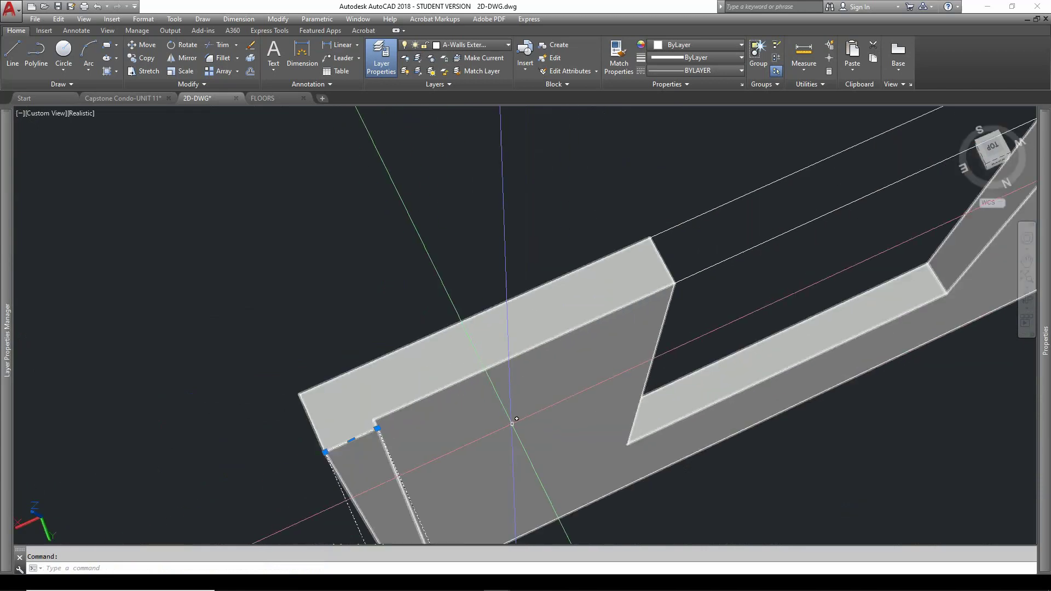
key(Escape)
Orbit and zoom around the walls to inspect the new rectangle outlines.
shift+middle_drag(442, 422, 575, 492)
shift+middle_drag(621, 461, 635, 416)
scroll(433, 415, up, 3)
scroll(434, 414, up, 2)
scroll(393, 483, down, 4)
scroll(755, 271, down, 3)
shift+middle_drag(734, 274, 764, 227)
shift+middle_drag(702, 350, 715, 329)
scroll(646, 268, down, 2)
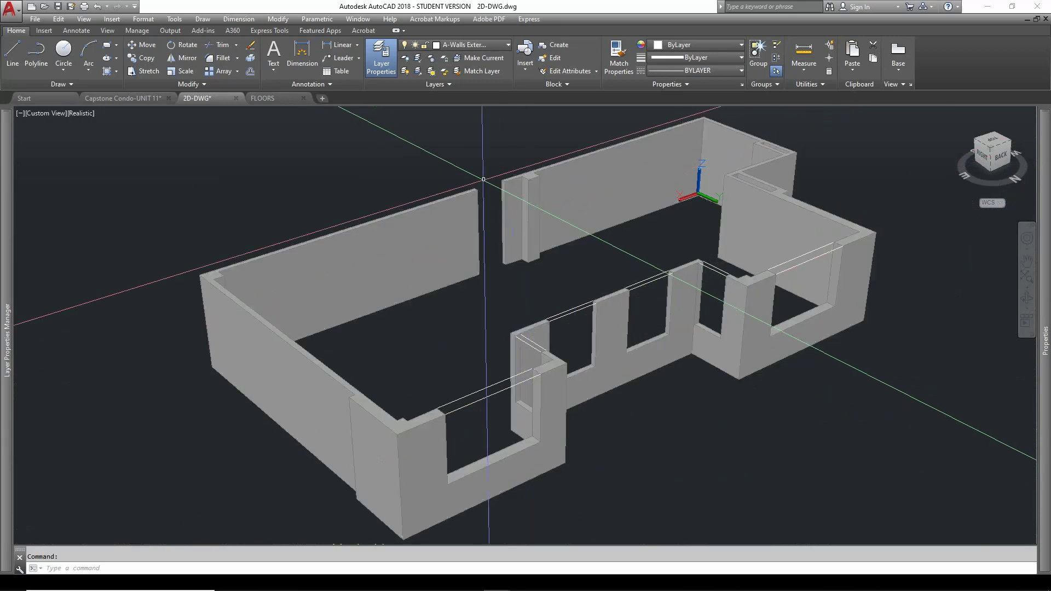
scroll(516, 219, up, 4)
shift+middle_drag(533, 207, 502, 393)
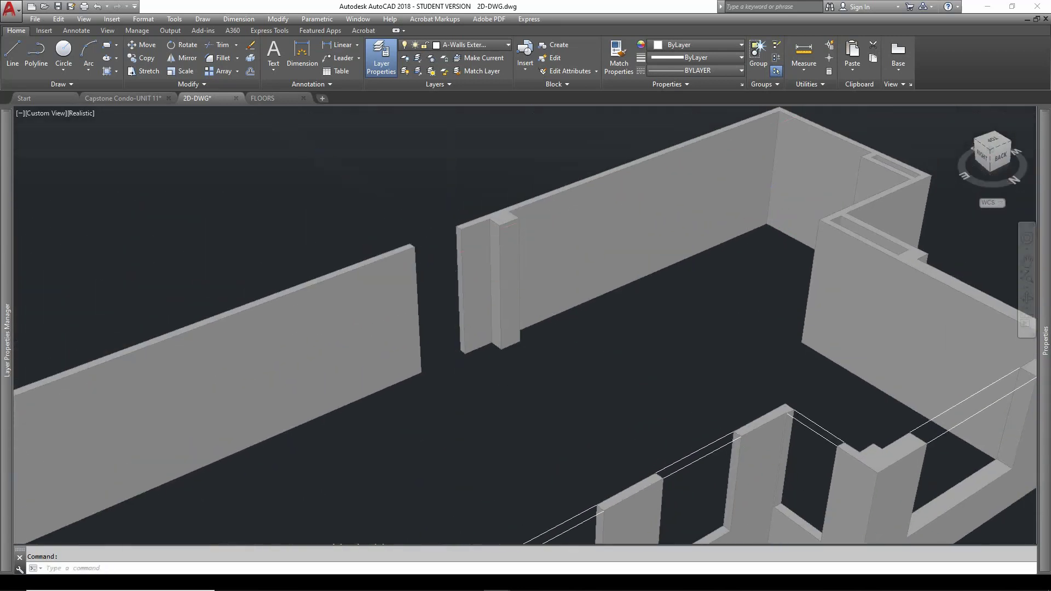
Draw a rectangle from the left wall's top corner to the far wall corner over the doorway.
scroll(440, 302, up, 2)
key(Return)
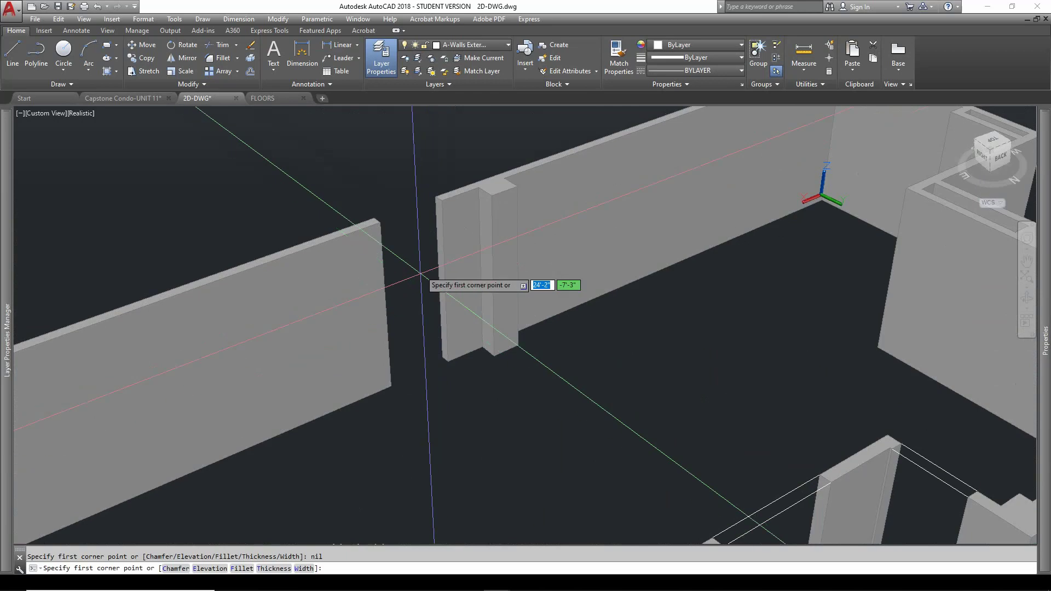
click(376, 220)
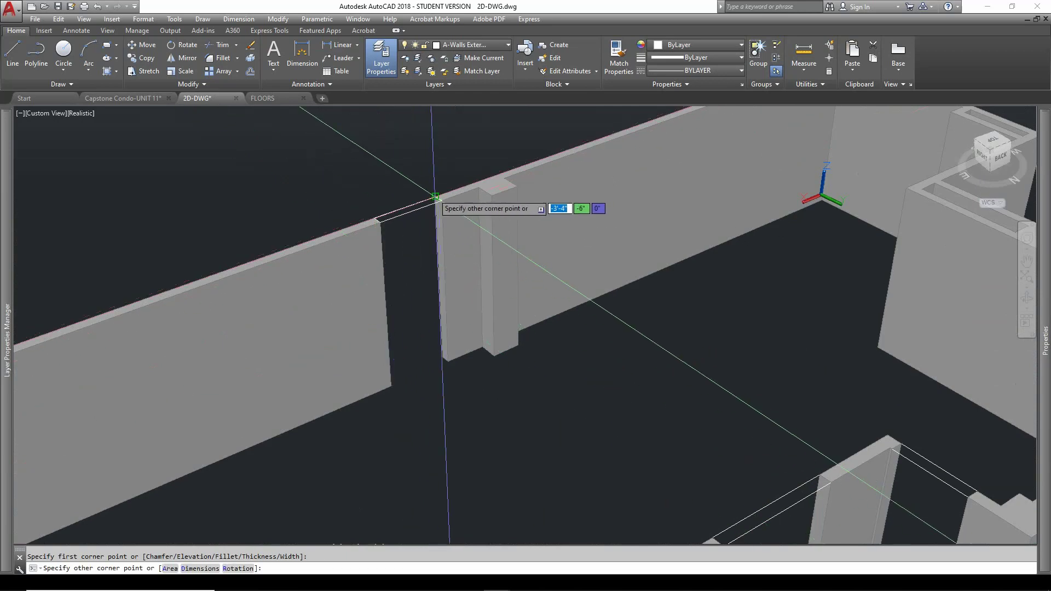
click(437, 197)
scroll(409, 268, down, 2)
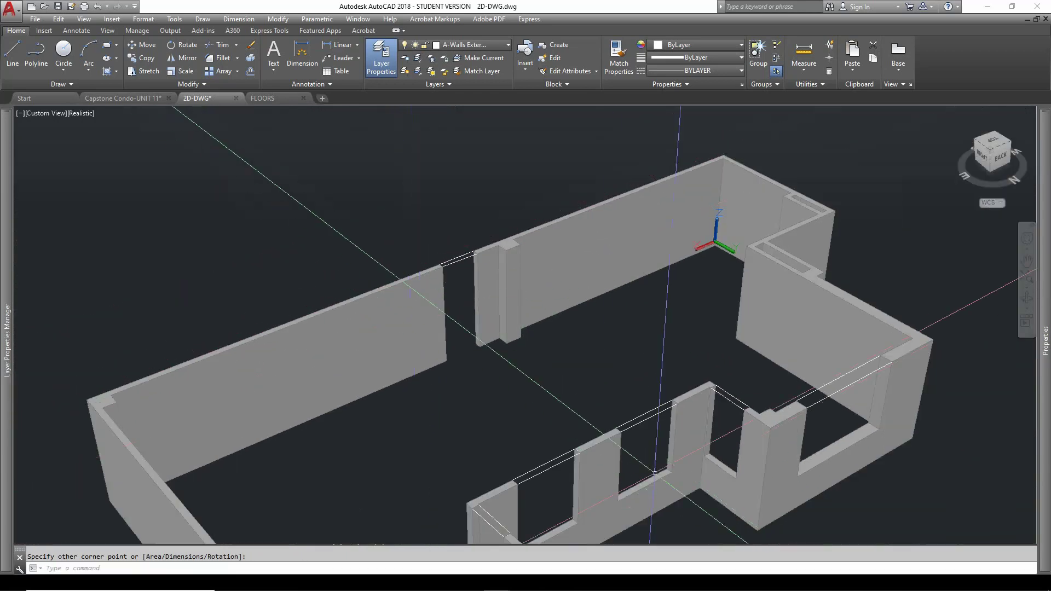
shift+middle_drag(602, 485, 649, 356)
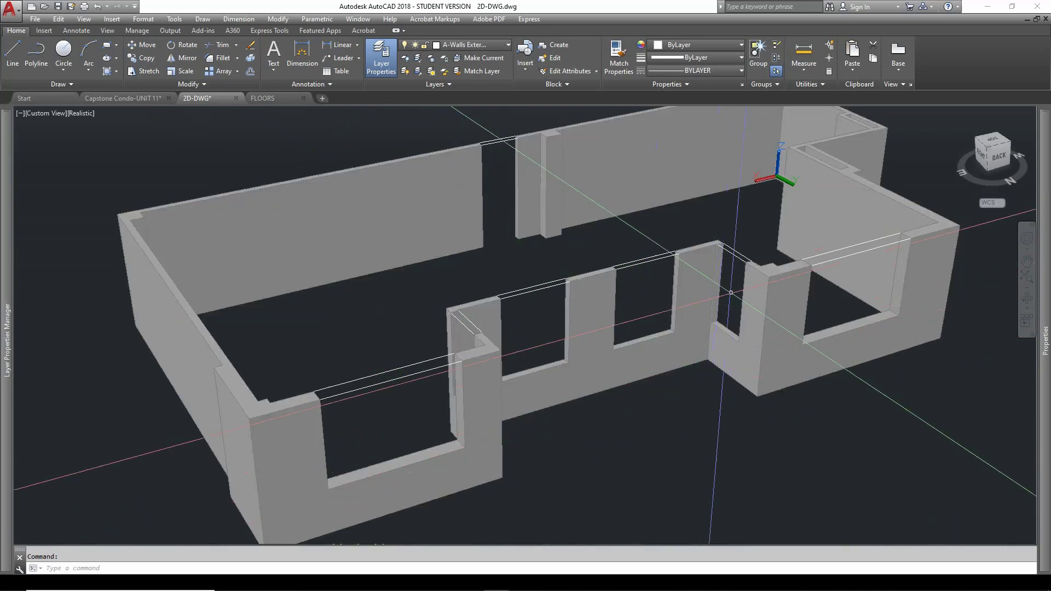
scroll(729, 295, up, 5)
shift+middle_drag(781, 375, 642, 368)
Draw a rectangle at the base of the opening beside the corner pier and extrude it 3'.
scroll(602, 470, up, 2)
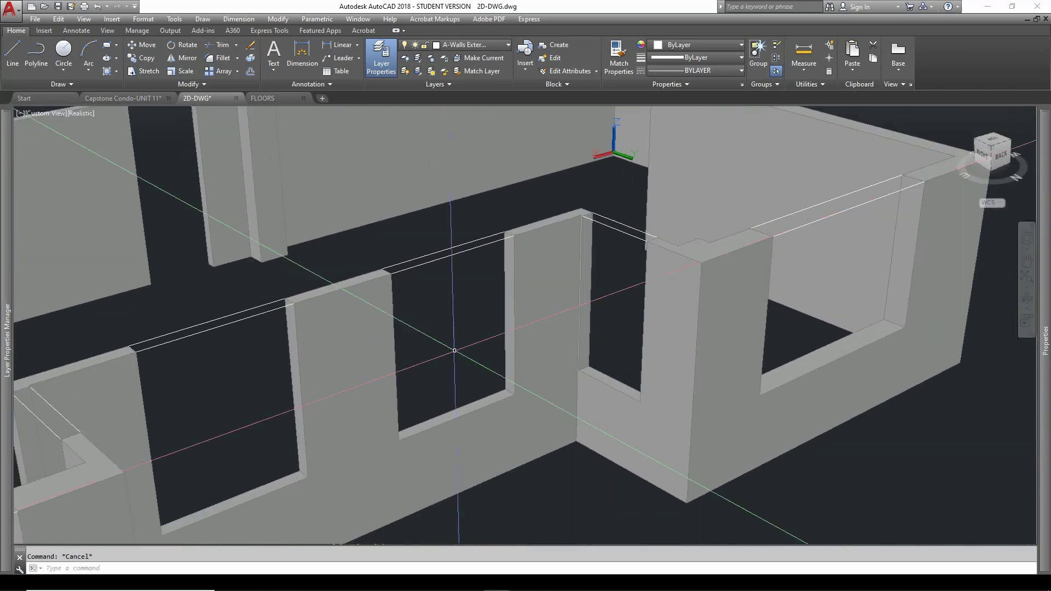
scroll(592, 475, up, 2)
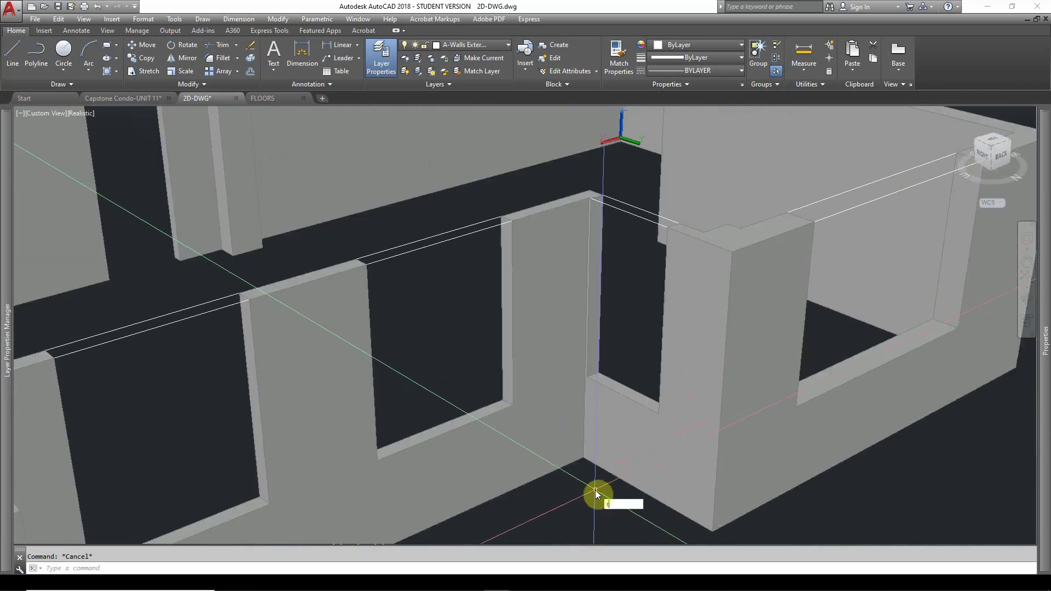
key(Return)
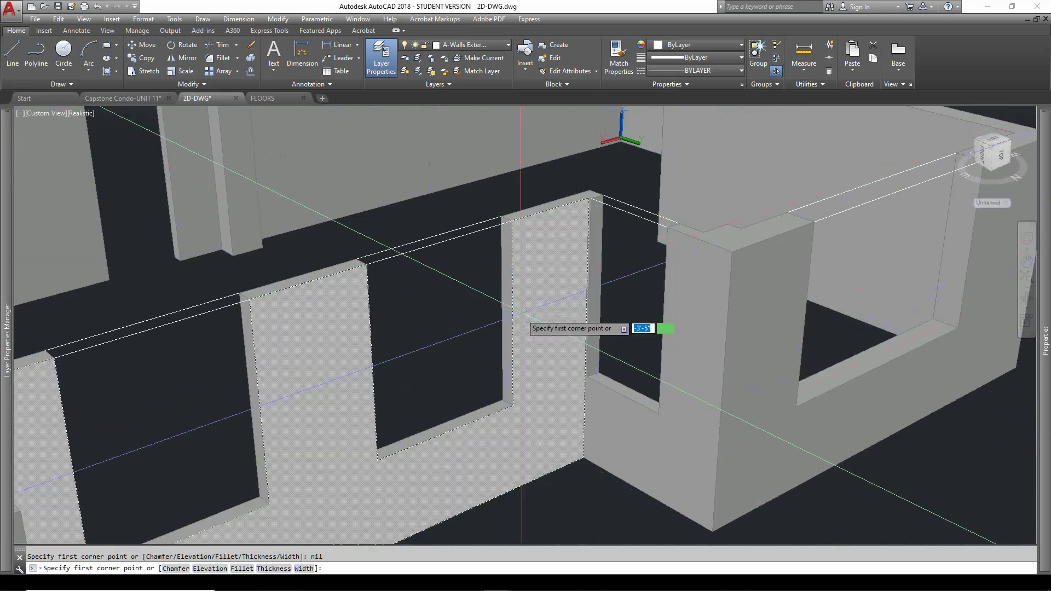
click(587, 377)
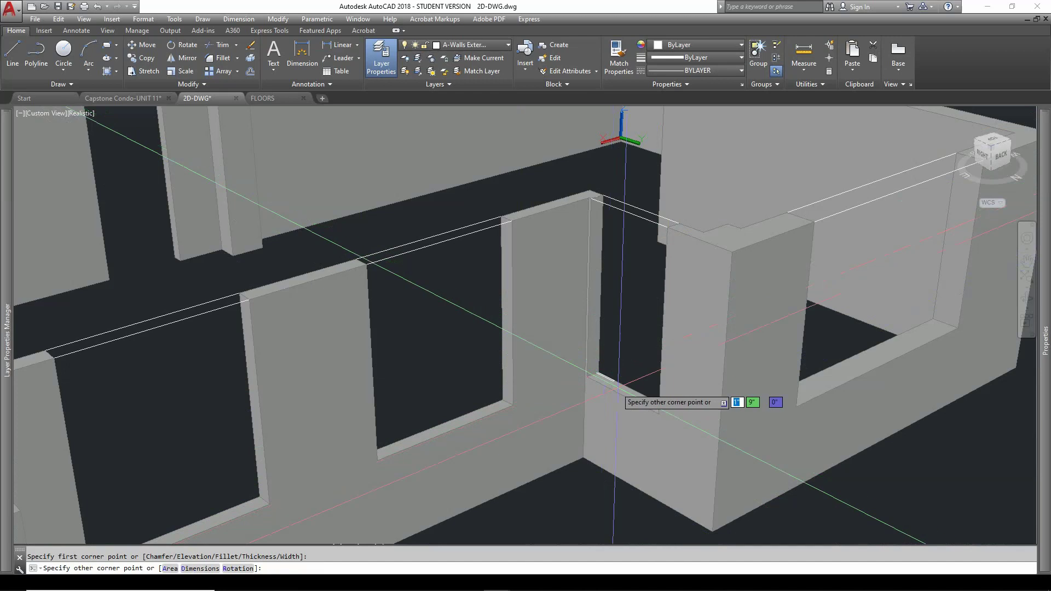
click(656, 407)
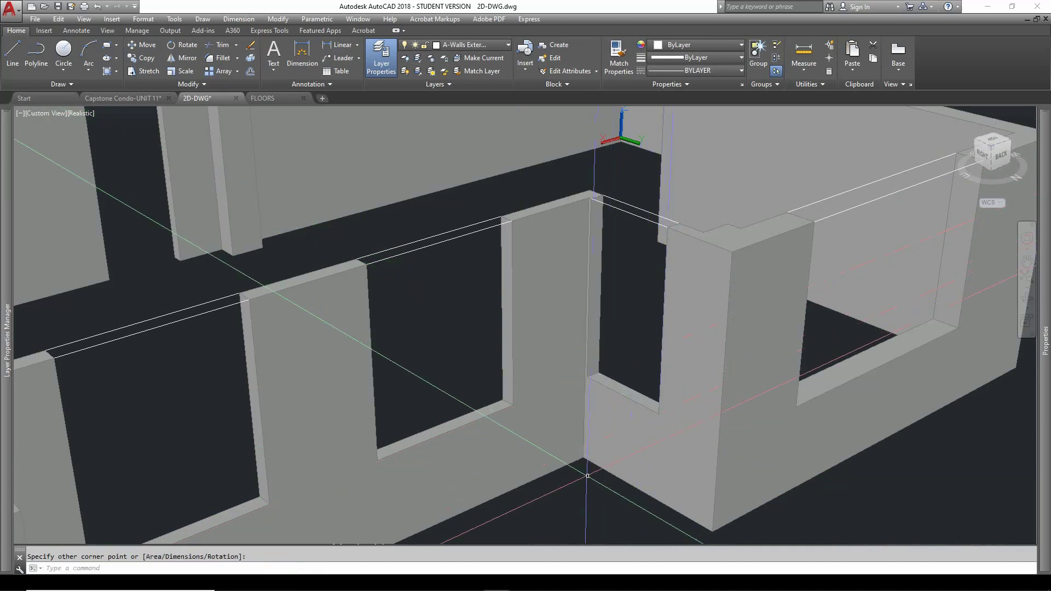
text(xt)
key(Return)
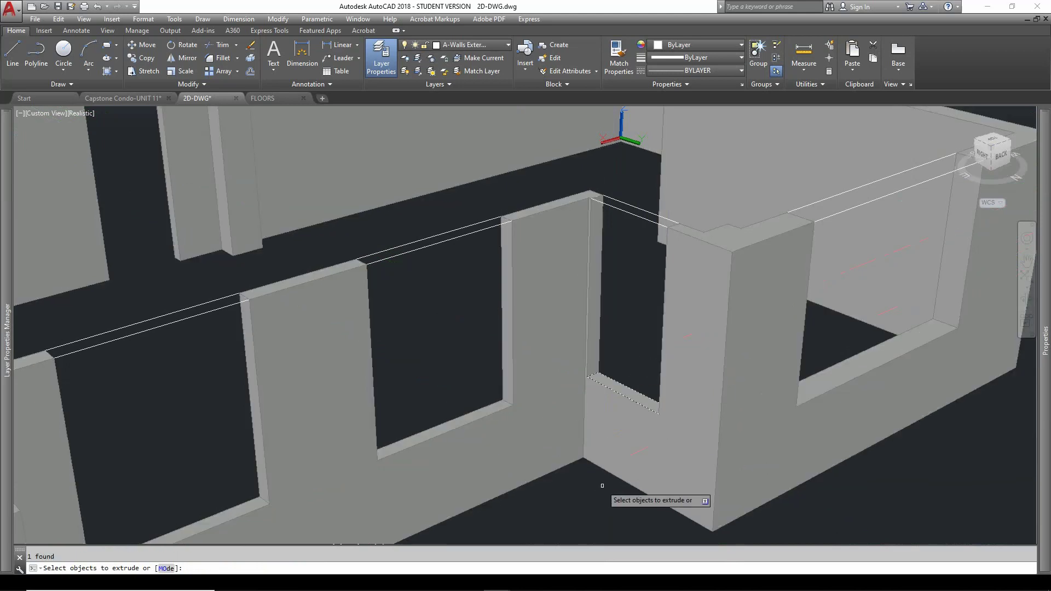
key(Return)
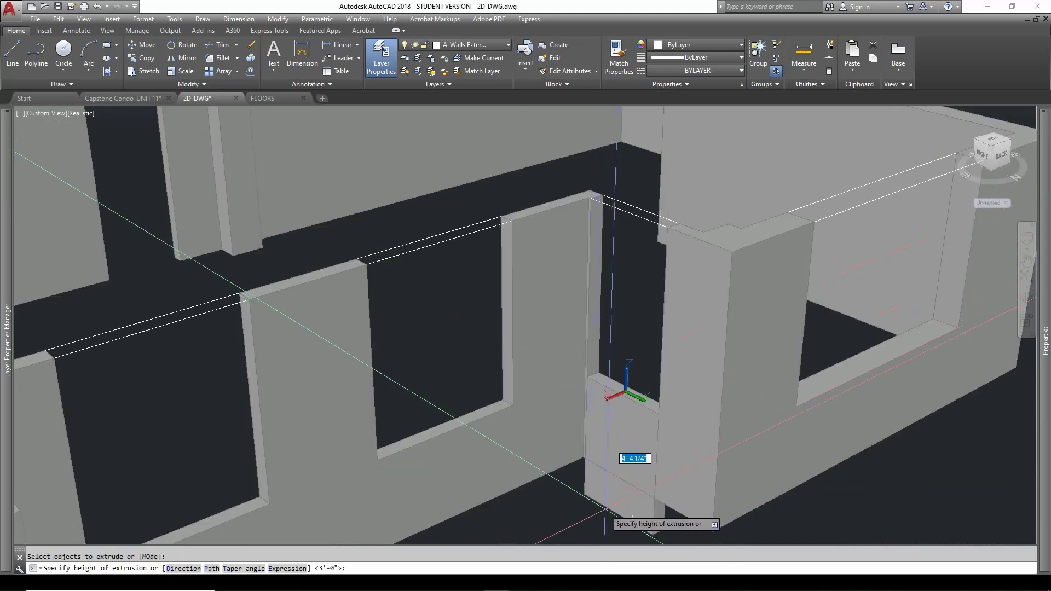
text(3)
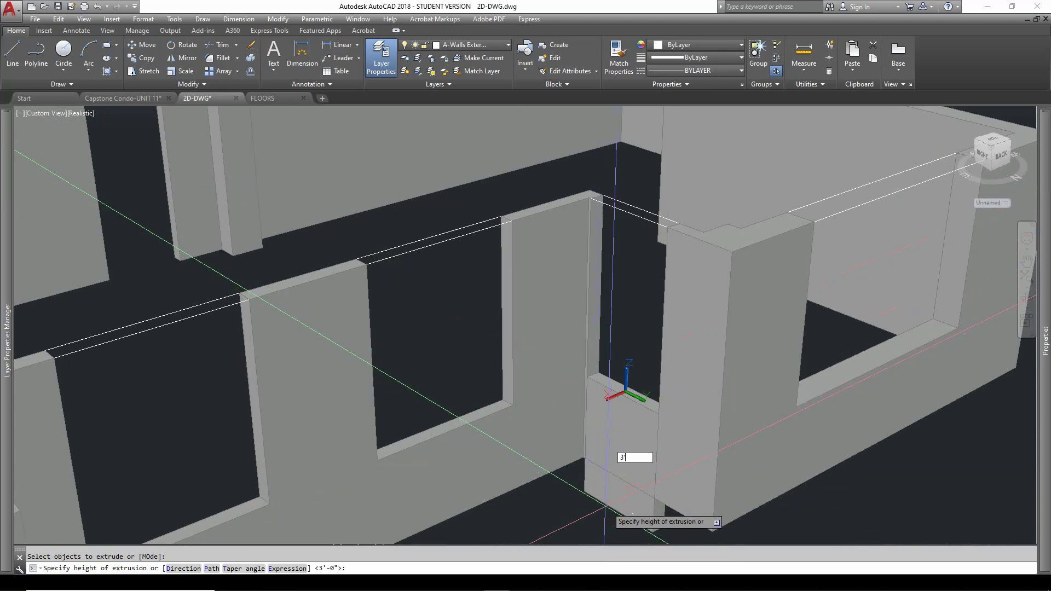
text(')
key(Return)
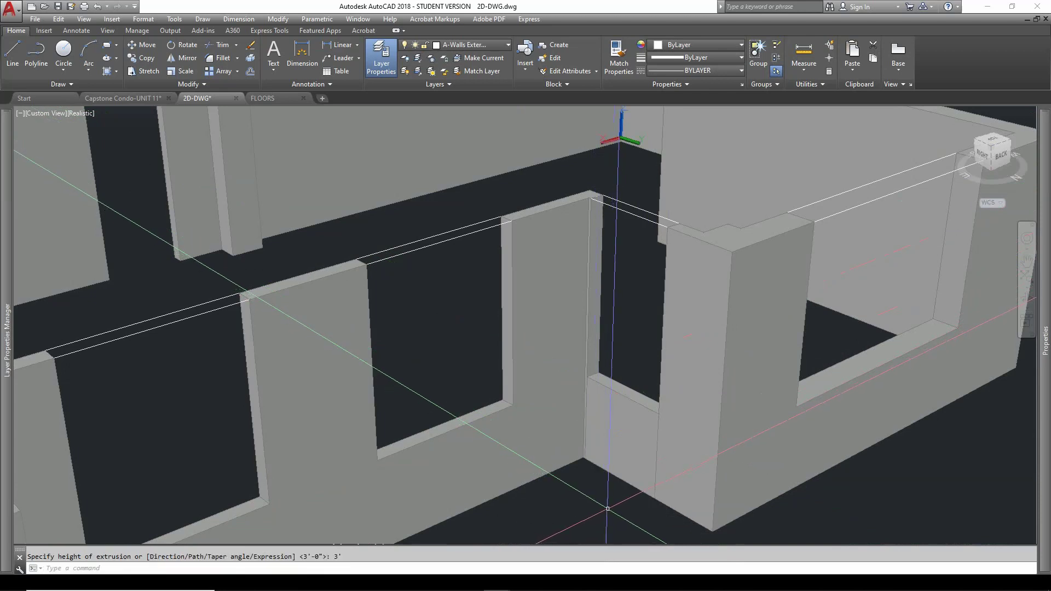
Subtract the 3' block from the wall solid using a window selection.
key(Return)
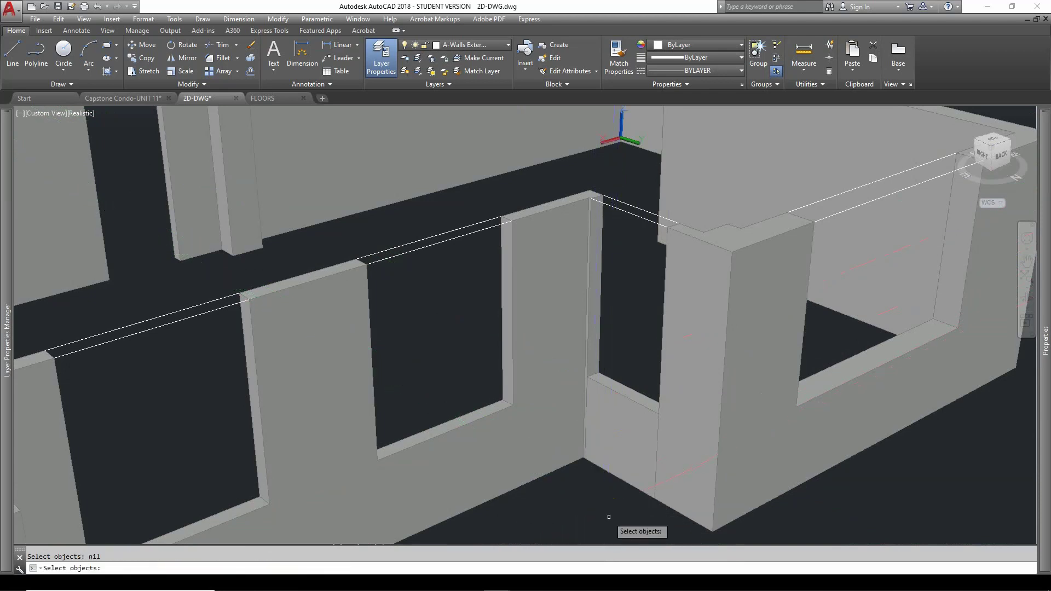
click(676, 509)
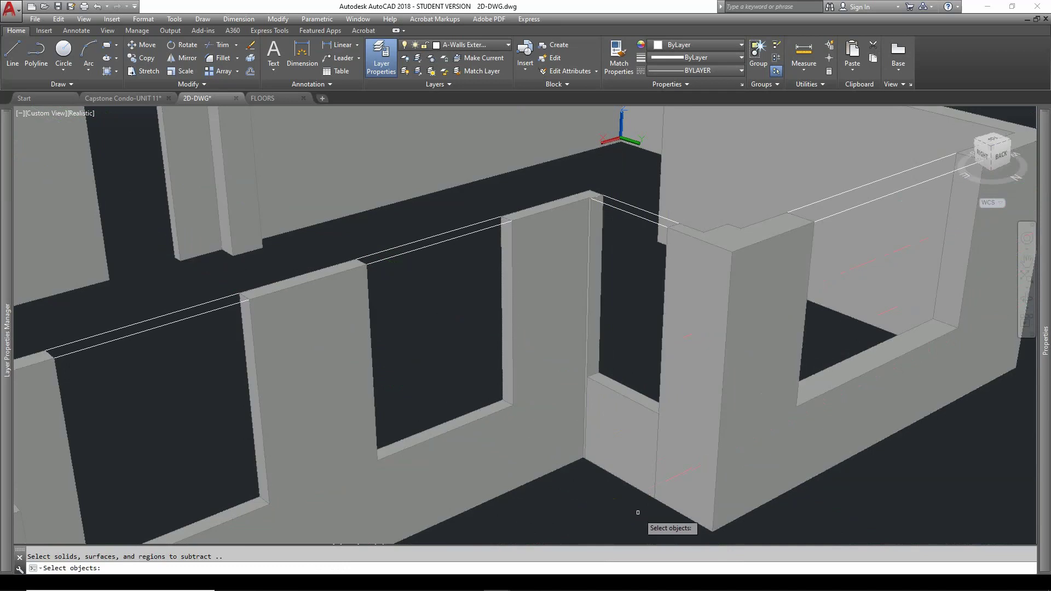
click(553, 512)
click(694, 333)
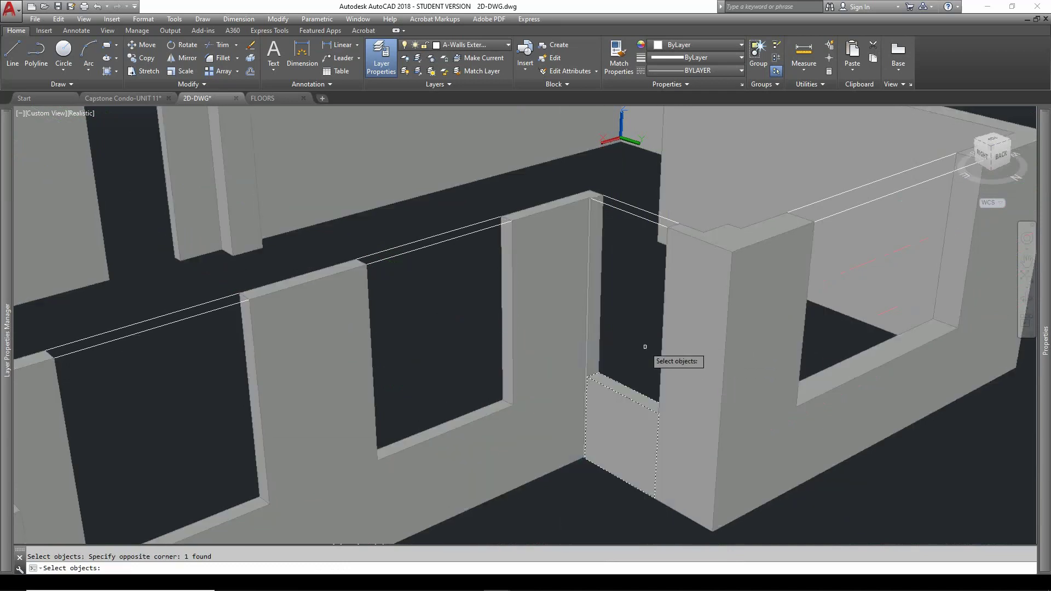
key(Return)
scroll(581, 429, down, 3)
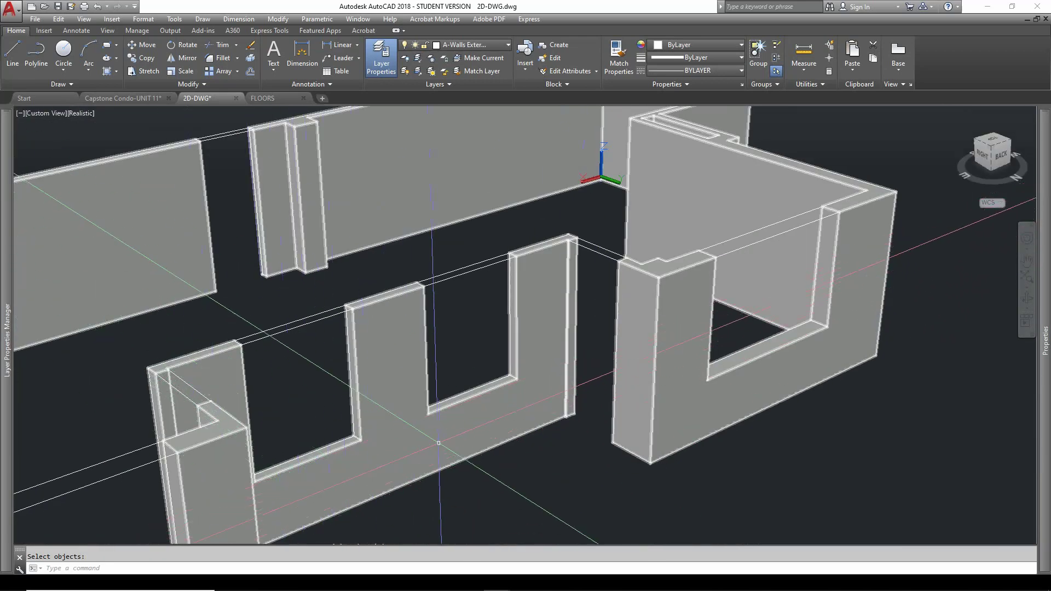
Draw a rectangle at the wall base beneath the window.
shift+middle_drag(438, 443, 295, 370)
scroll(273, 347, up, 3)
scroll(246, 368, up, 1)
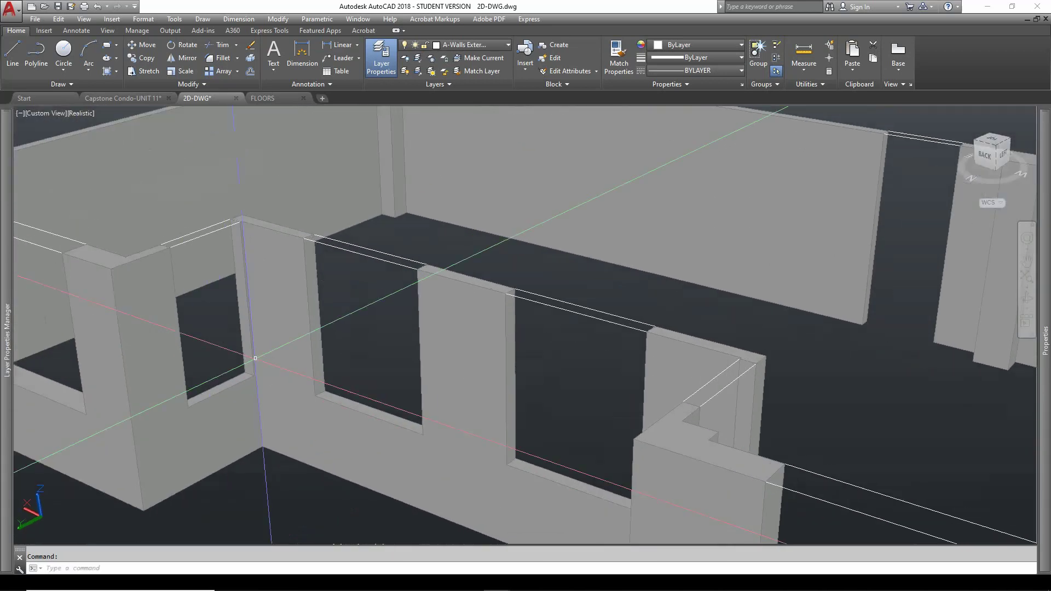
scroll(200, 375, up, 1)
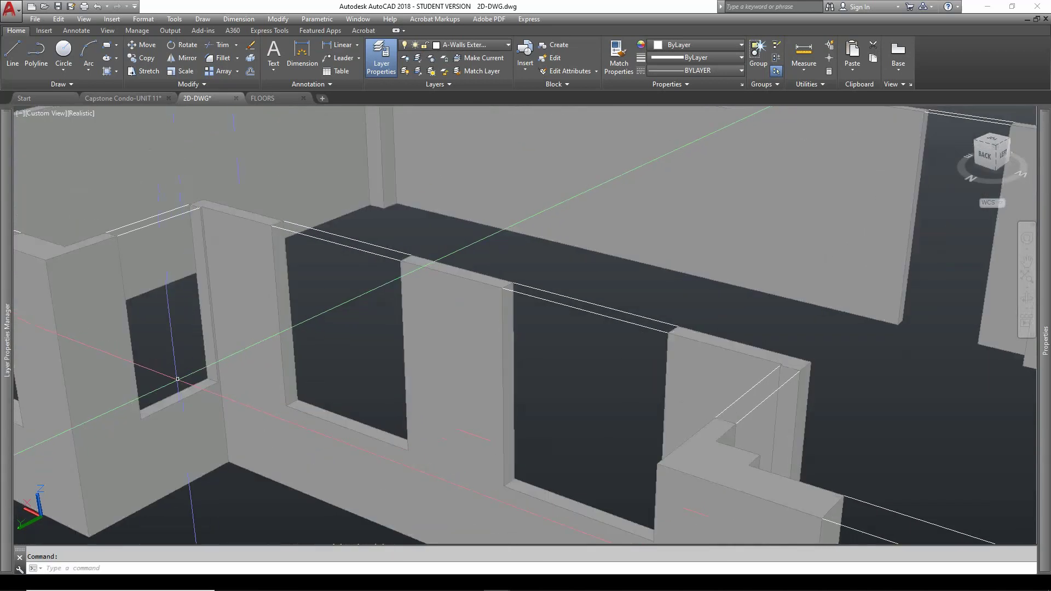
scroll(176, 375, up, 1)
middle_drag(261, 376, 340, 394)
scroll(341, 356, down, 2)
scroll(381, 340, up, 1)
scroll(347, 376, up, 1)
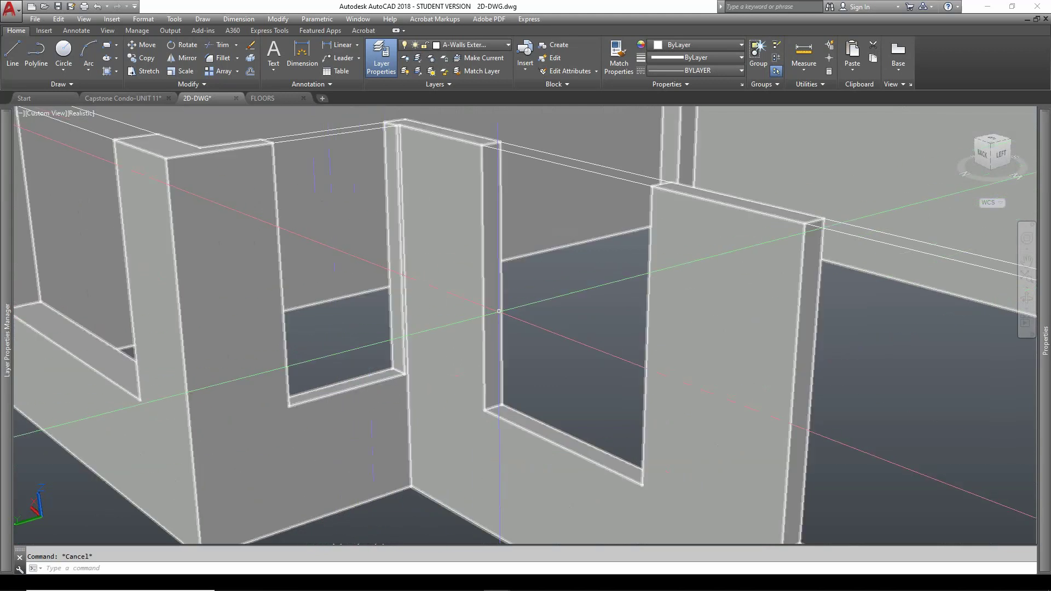
text(c)
key(Return)
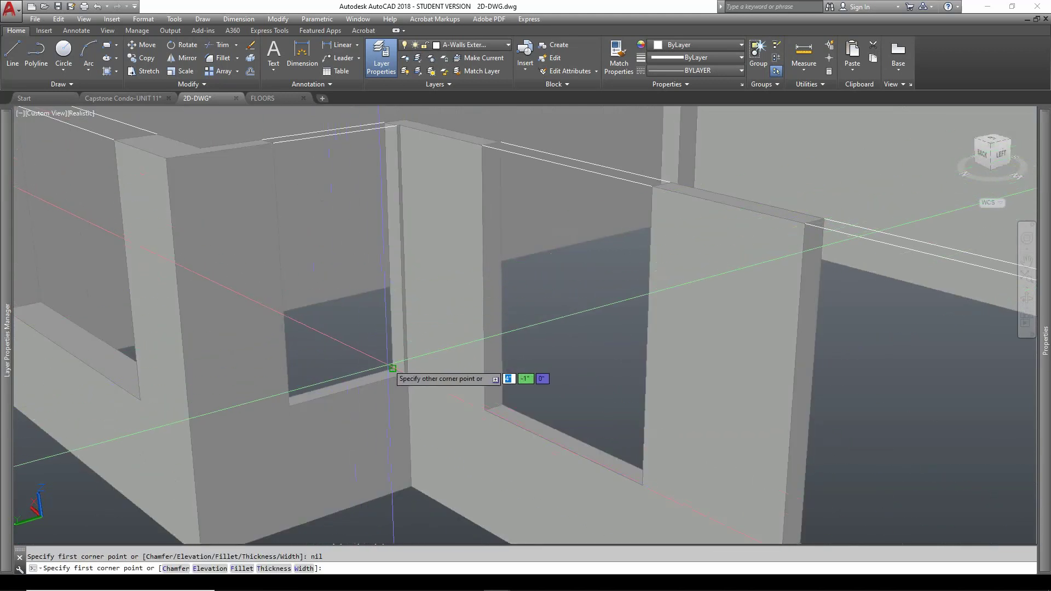
click(293, 409)
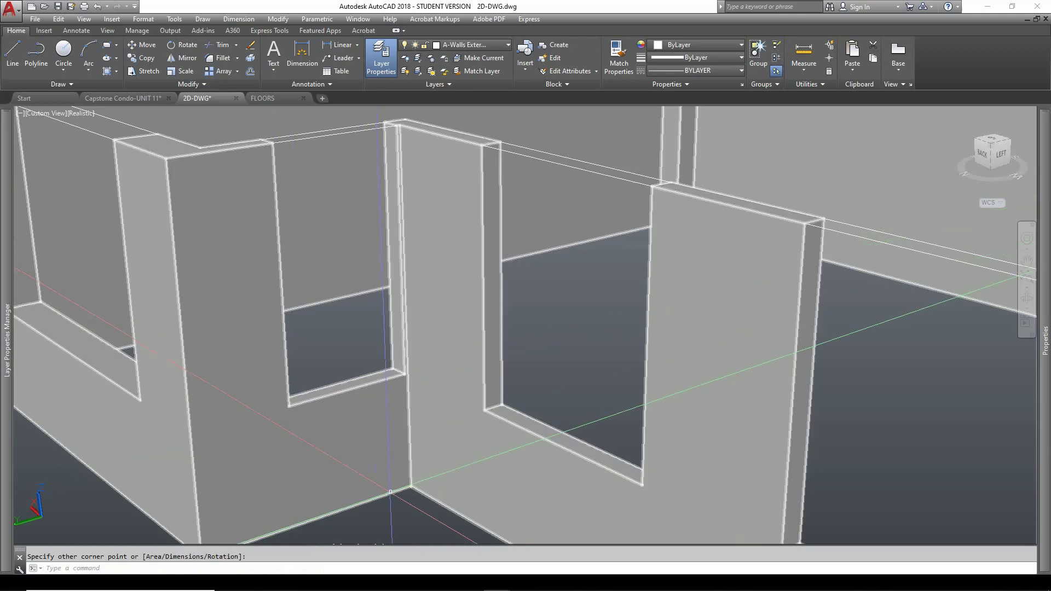
click(394, 486)
Extrude the rectangle 3' into a block.
text(ext)
key(Return)
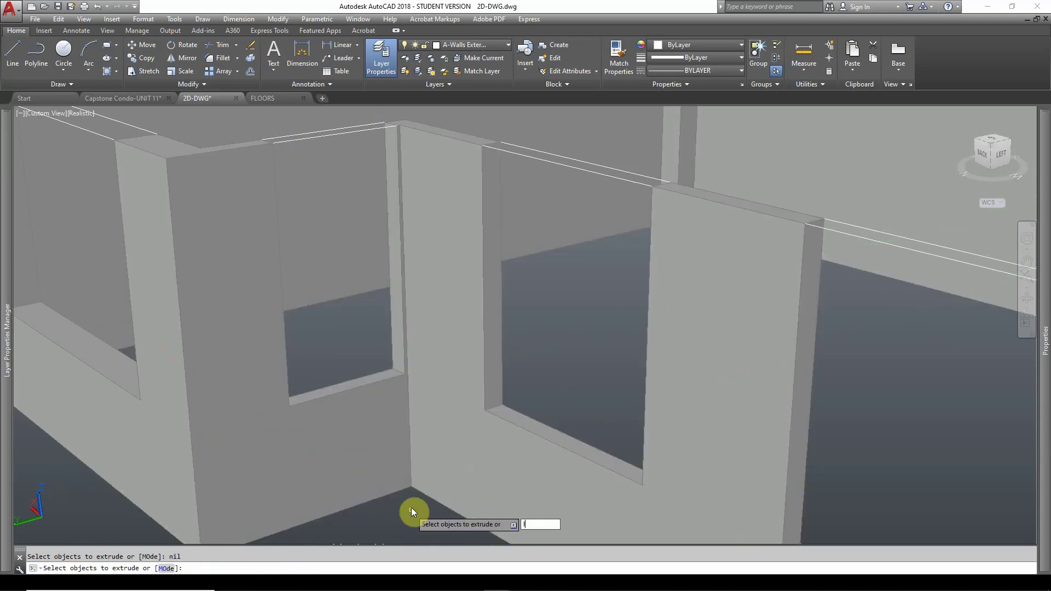
key(Return)
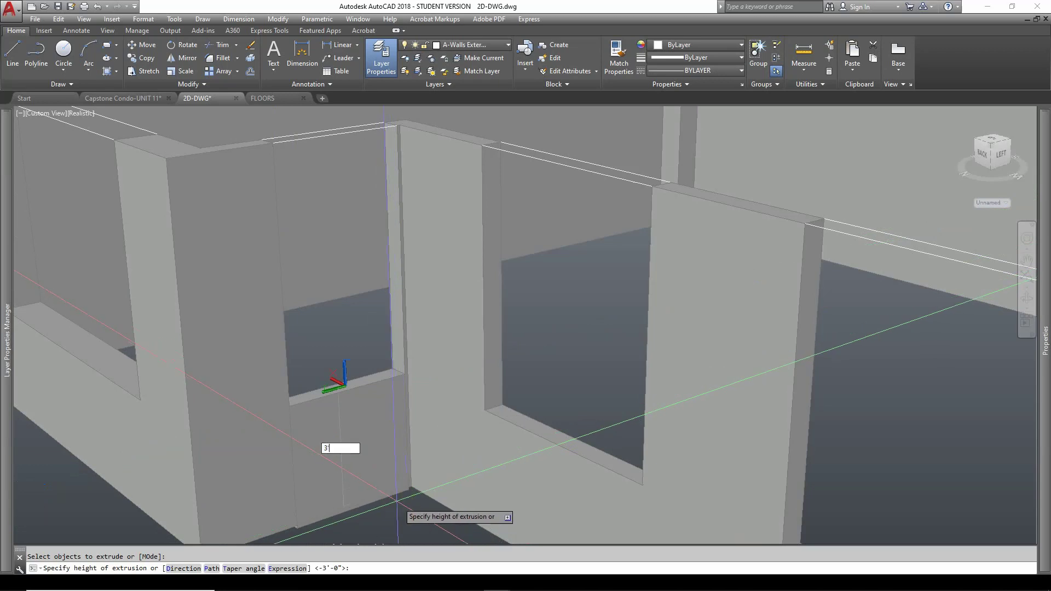
text(3')
key(Return)
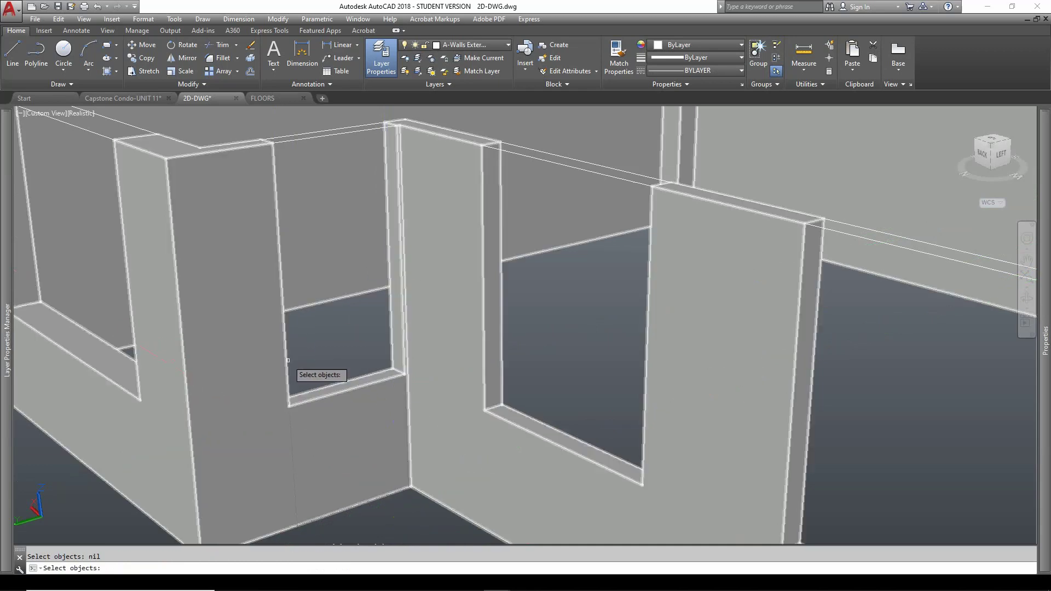
Pick the wall and window-select the block, then cancel this first subtraction attempt.
click(260, 374)
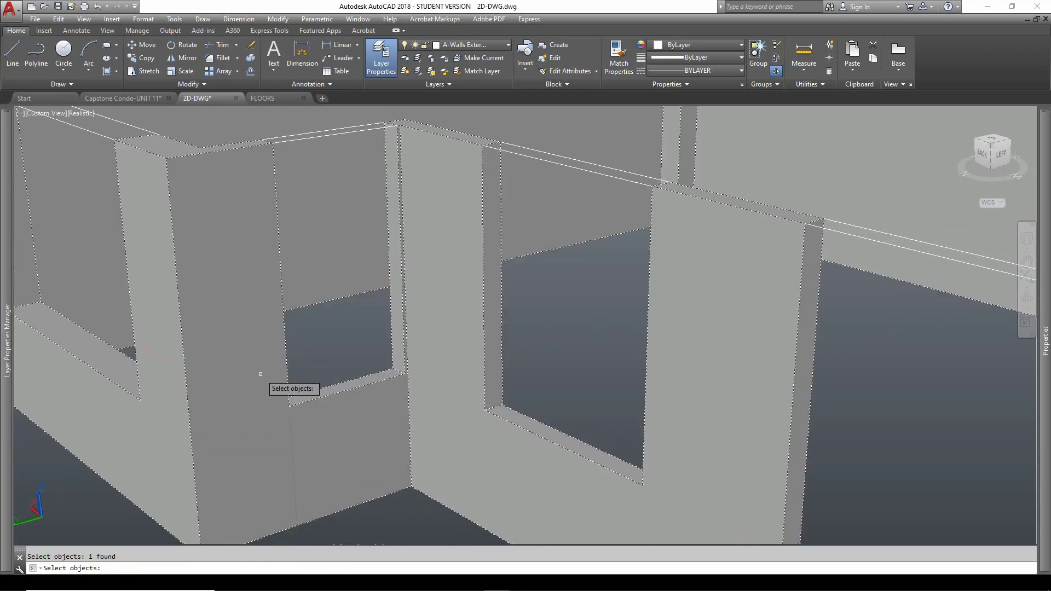
key(Return)
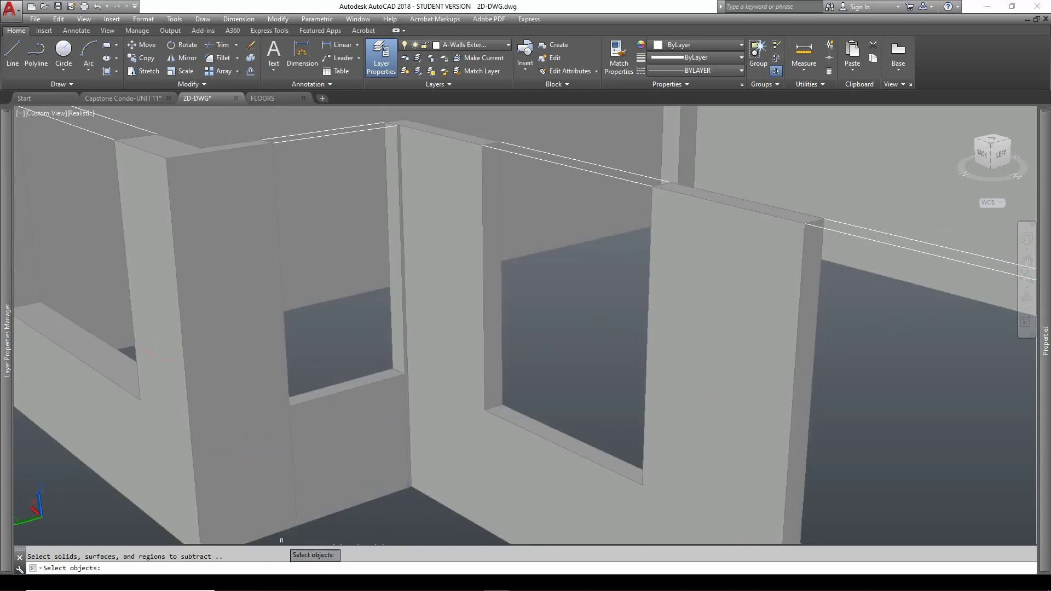
click(296, 524)
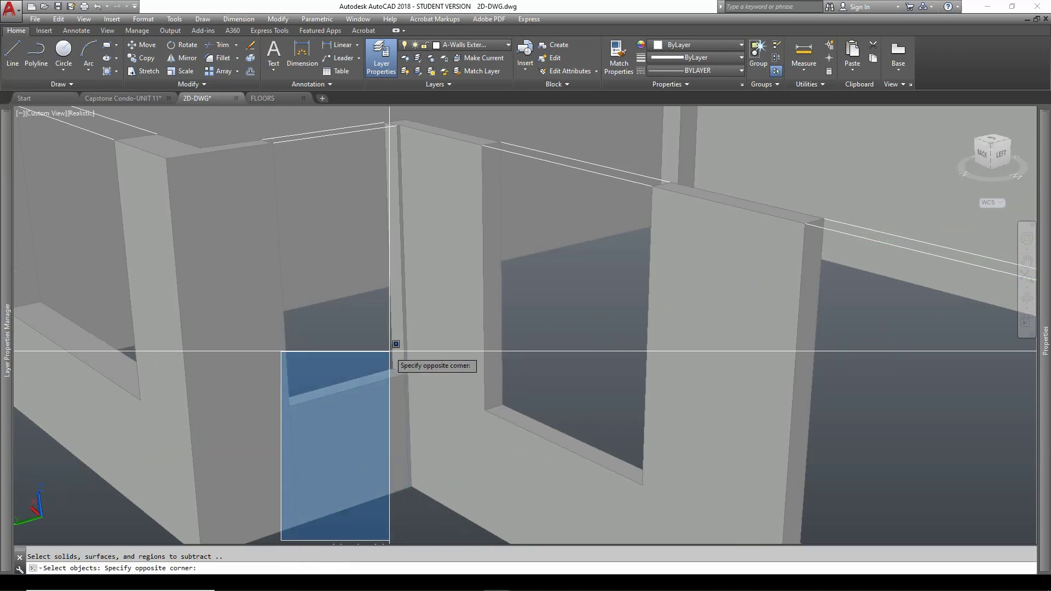
click(404, 387)
key(Escape)
Subtract the block from the wall solid, opening the window down to the floor.
shift+middle_drag(214, 426, 329, 494)
text(3s)
key(Return)
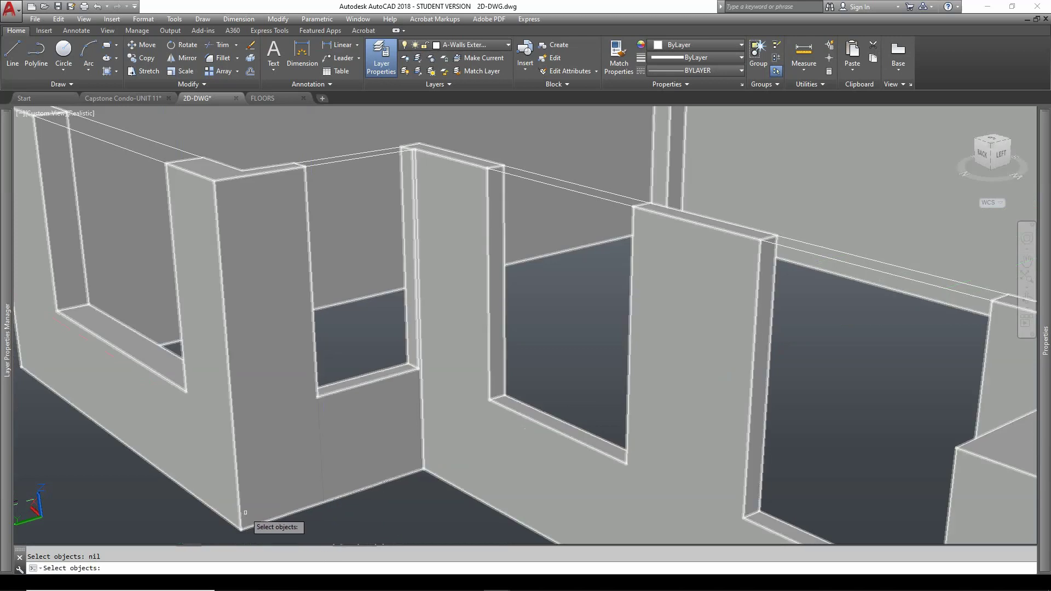
click(245, 513)
key(Return)
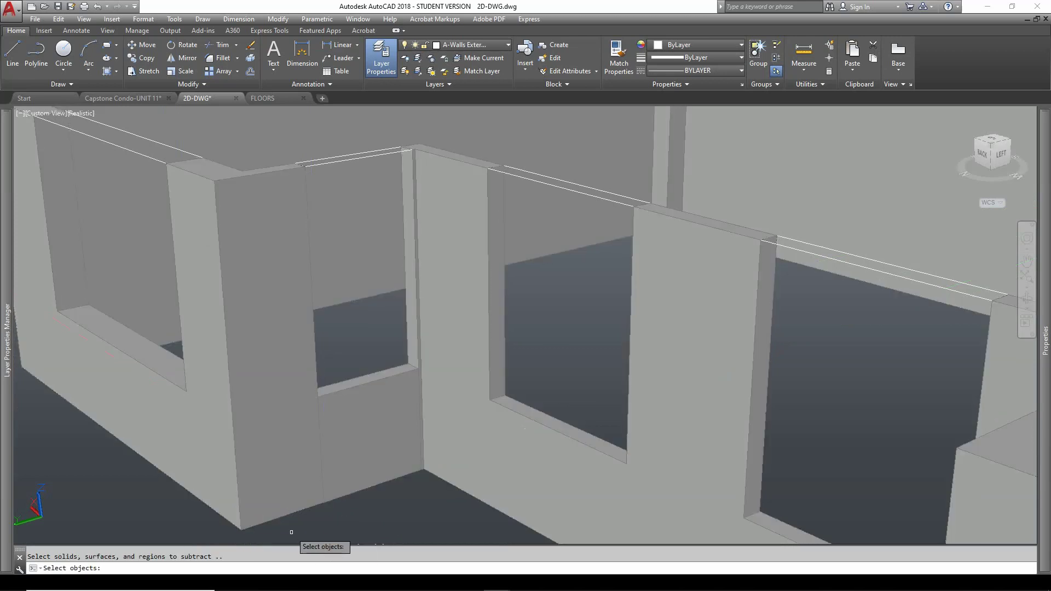
click(284, 533)
click(446, 330)
key(Return)
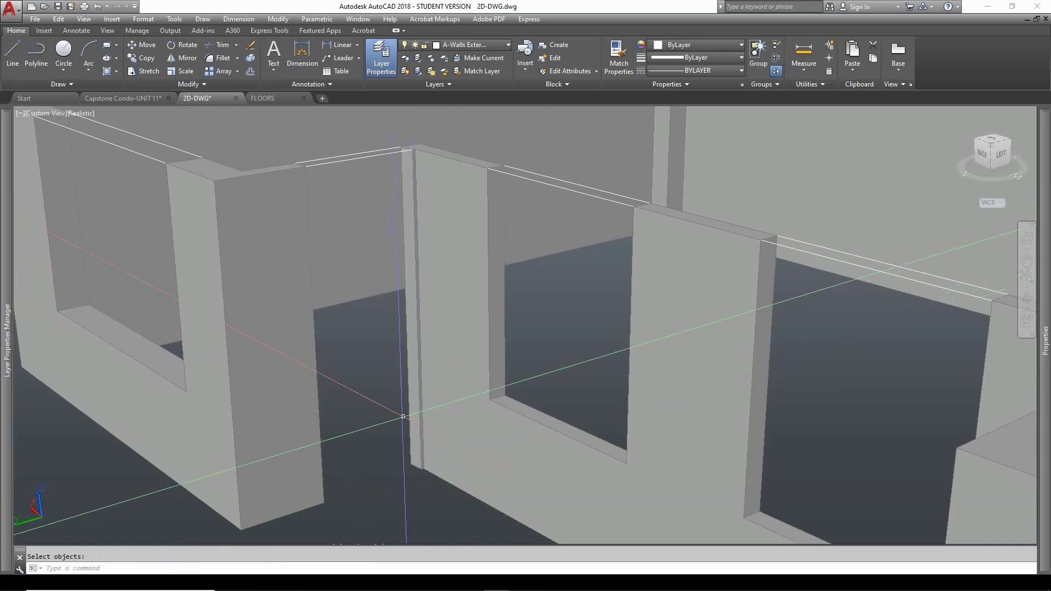
scroll(402, 328, down, 3)
shift+middle_drag(401, 328, 737, 398)
Extrude the three outlines over the window openings 1' high.
scroll(673, 407, down, 3)
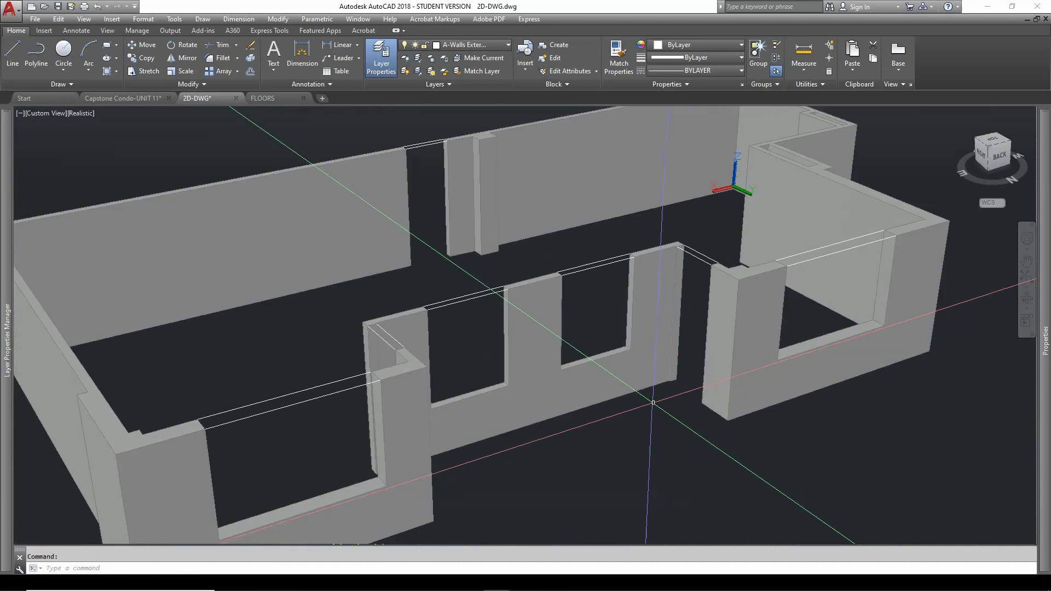
scroll(564, 274, up, 2)
scroll(563, 274, down, 3)
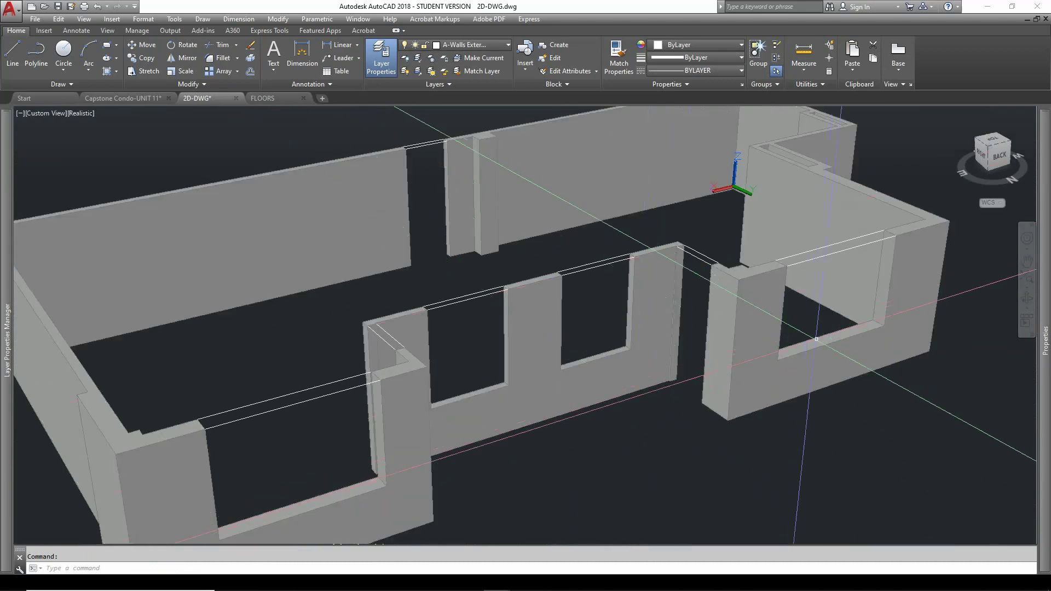
scroll(563, 274, up, 3)
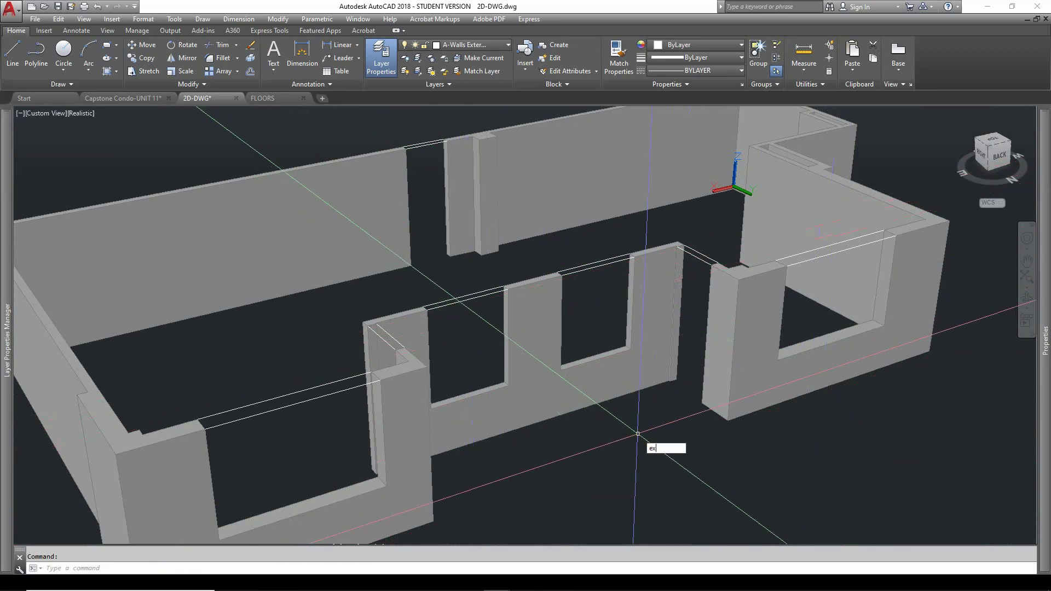
text(tyr)
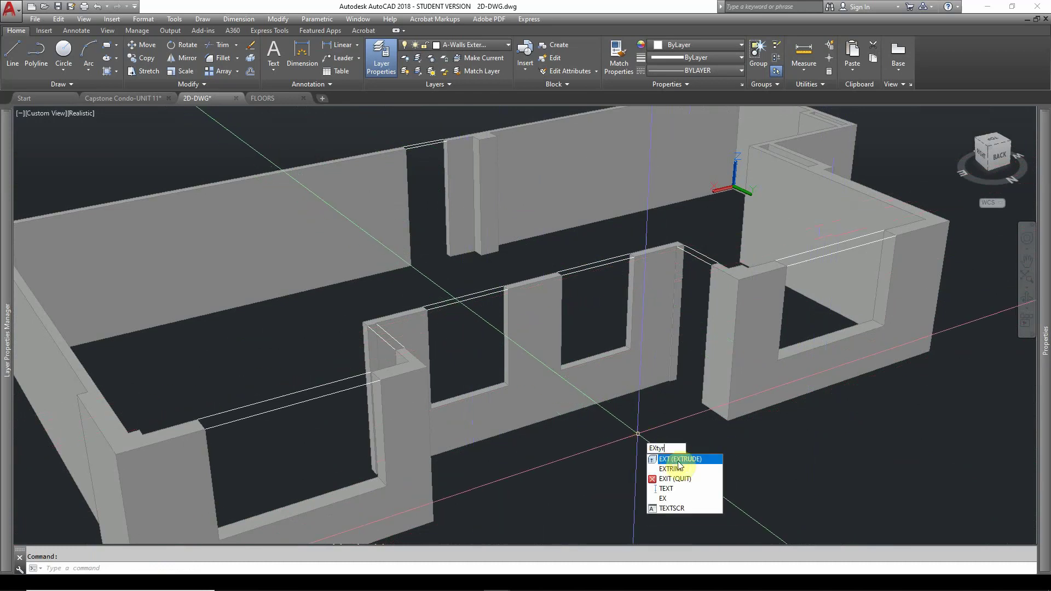
click(681, 460)
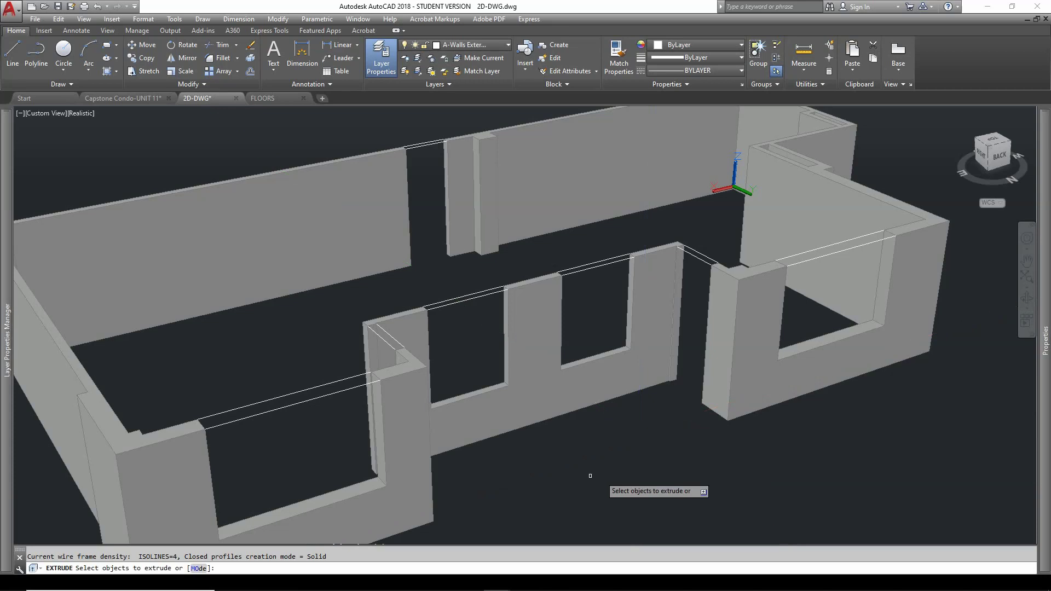
click(337, 390)
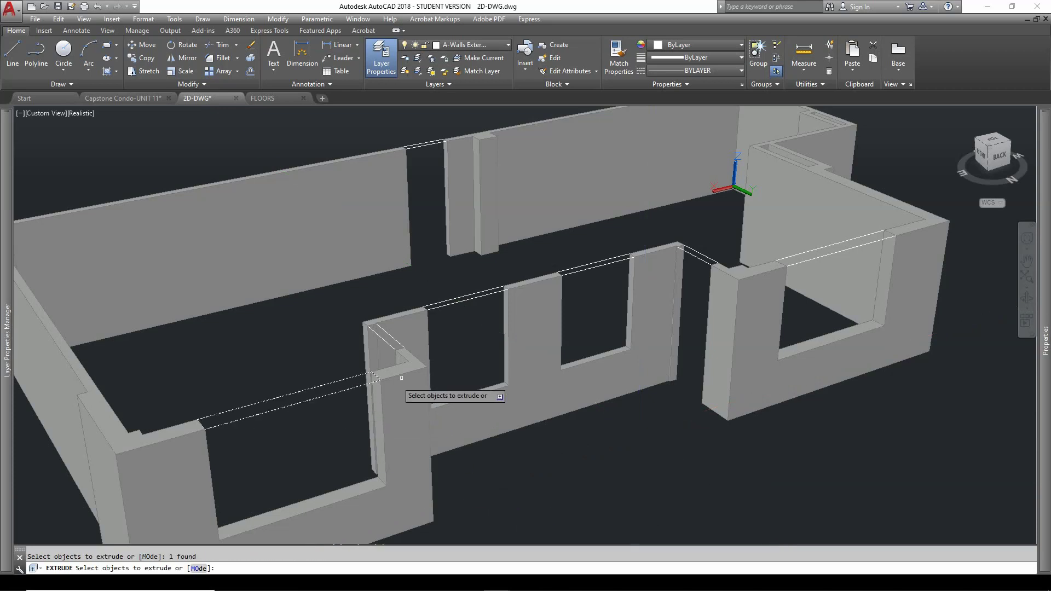
click(462, 296)
click(587, 267)
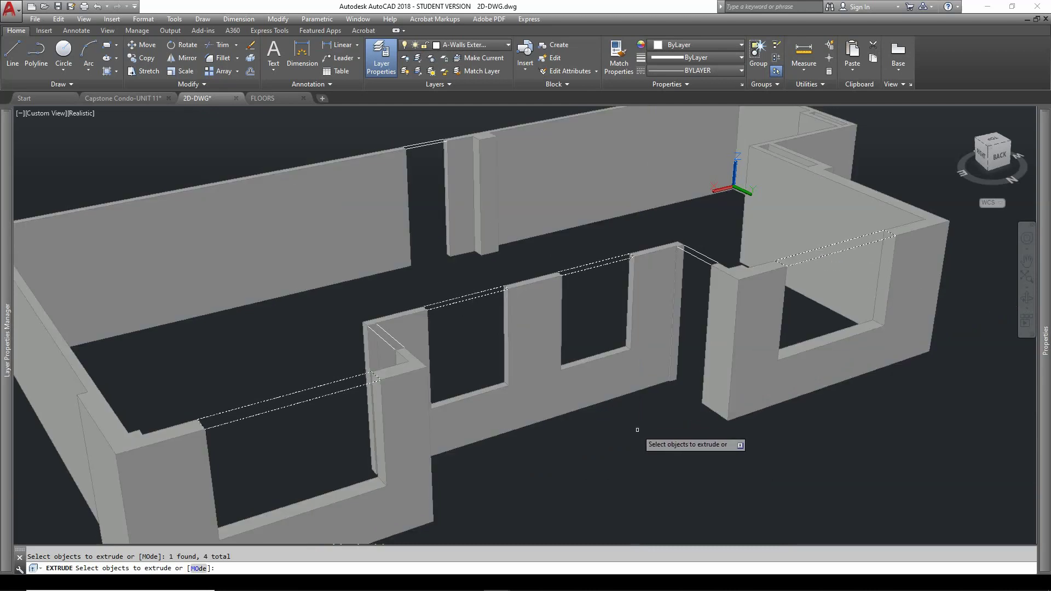
key(Return)
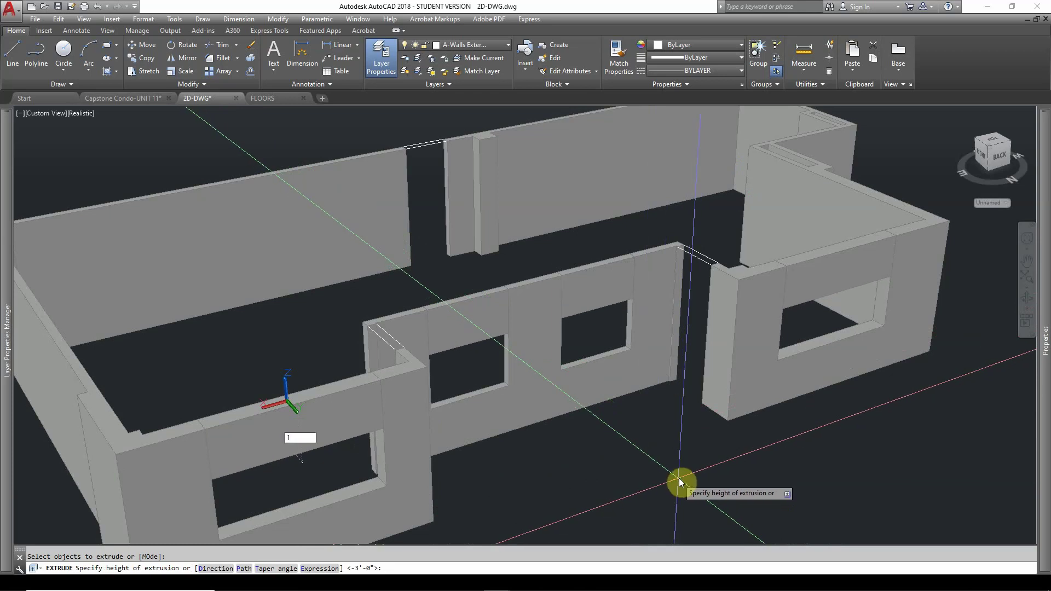
text(1')
key(Return)
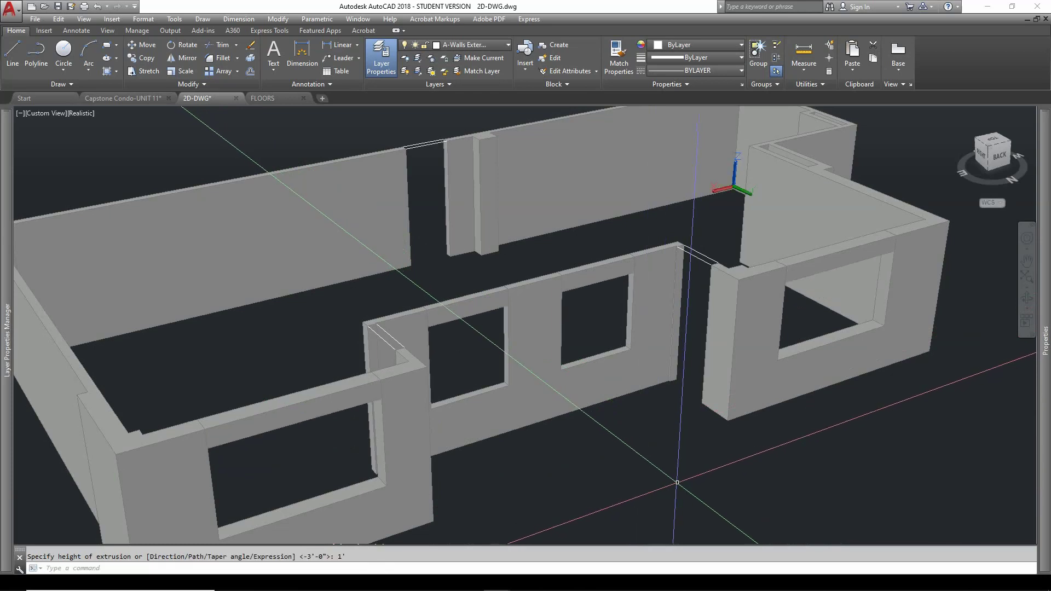
Extrude the two outlines over the front gap and far-corner doorway 2' high.
key(Return)
click(376, 342)
click(695, 255)
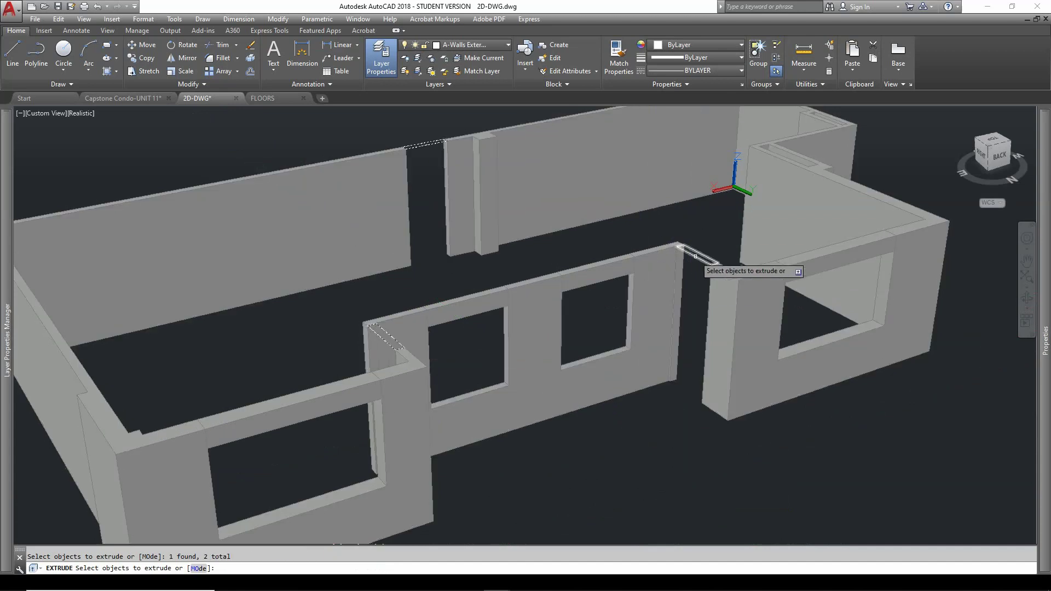
key(Return)
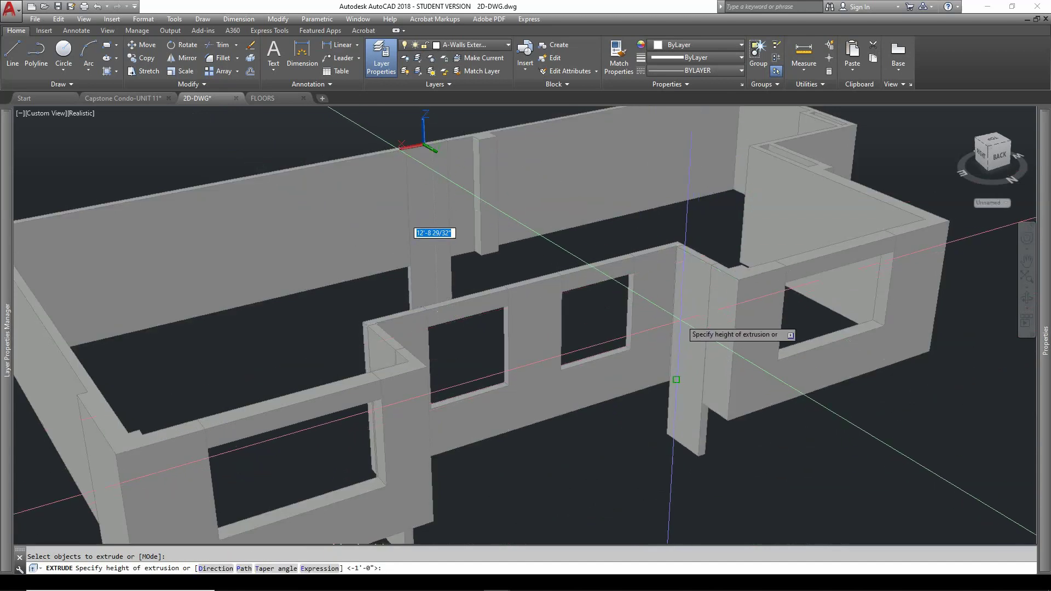
text(2')
key(Return)
scroll(597, 427, down, 3)
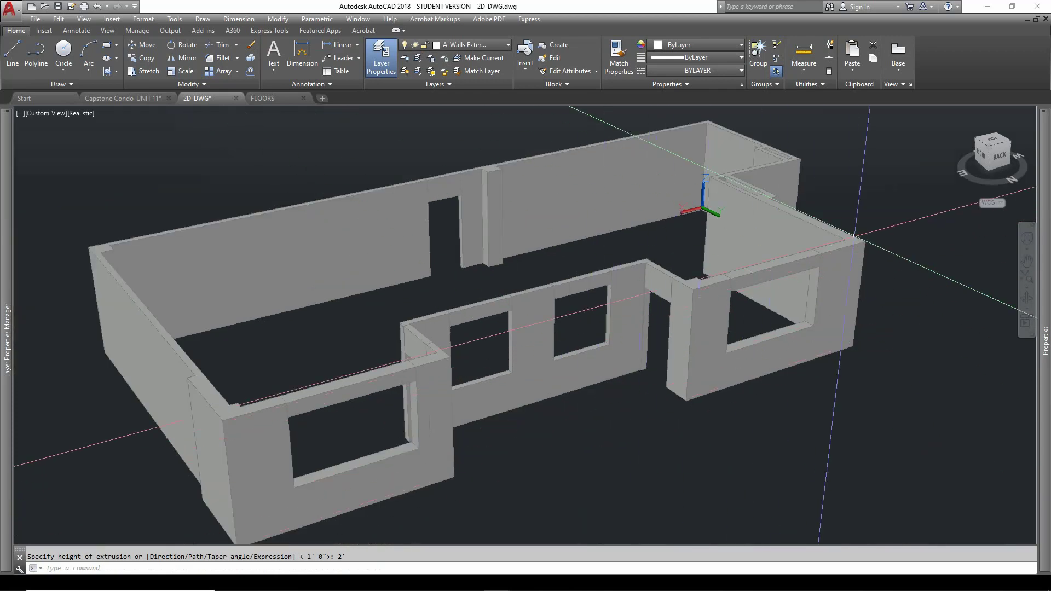
scroll(514, 306, down, 2)
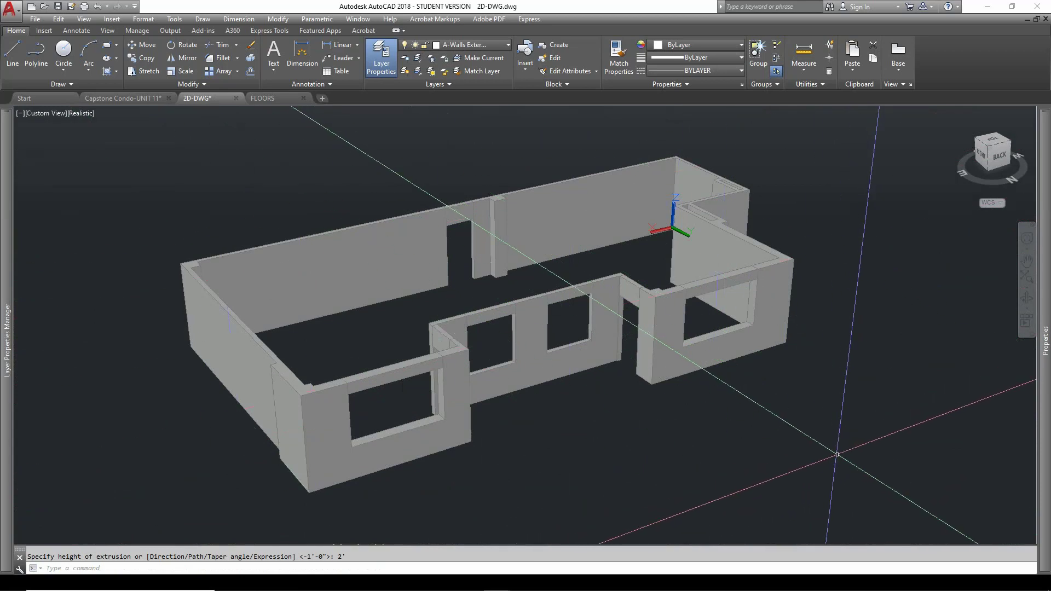
Window-select all eight wall and header solids and UNION them into one solid.
text(nion)
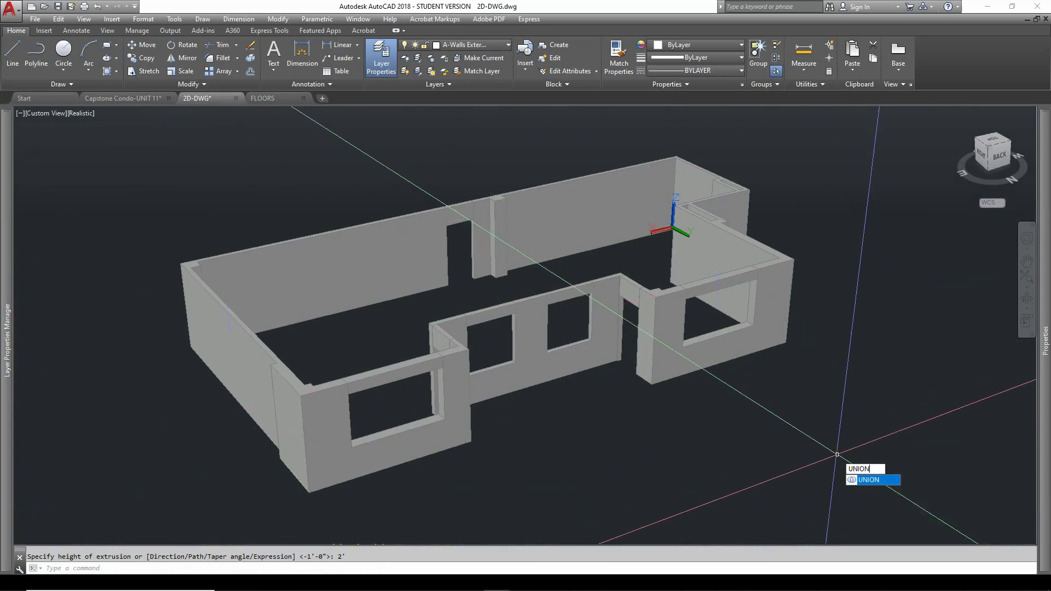
key(Return)
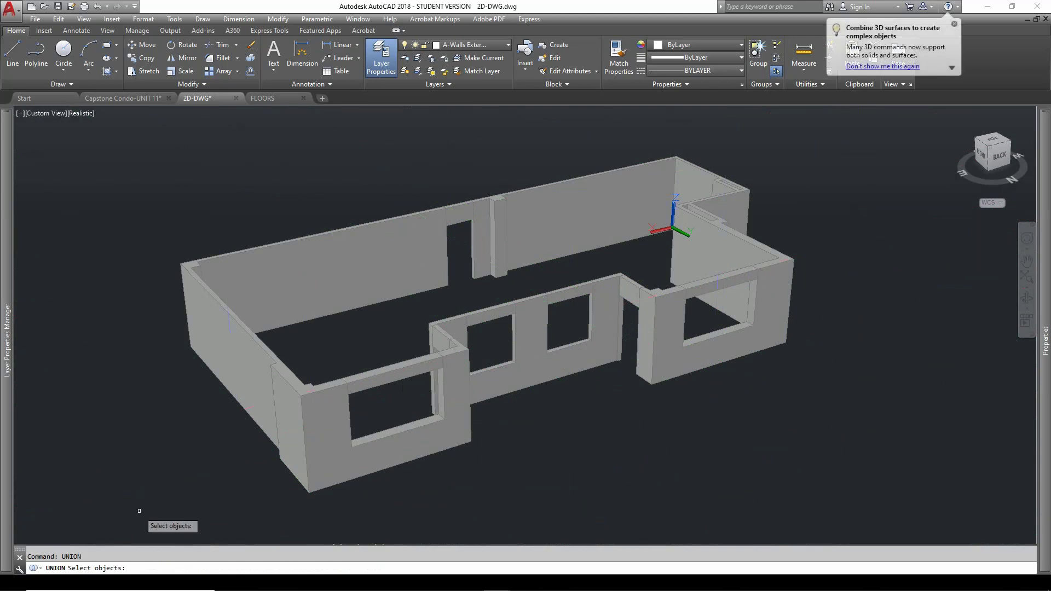
click(135, 515)
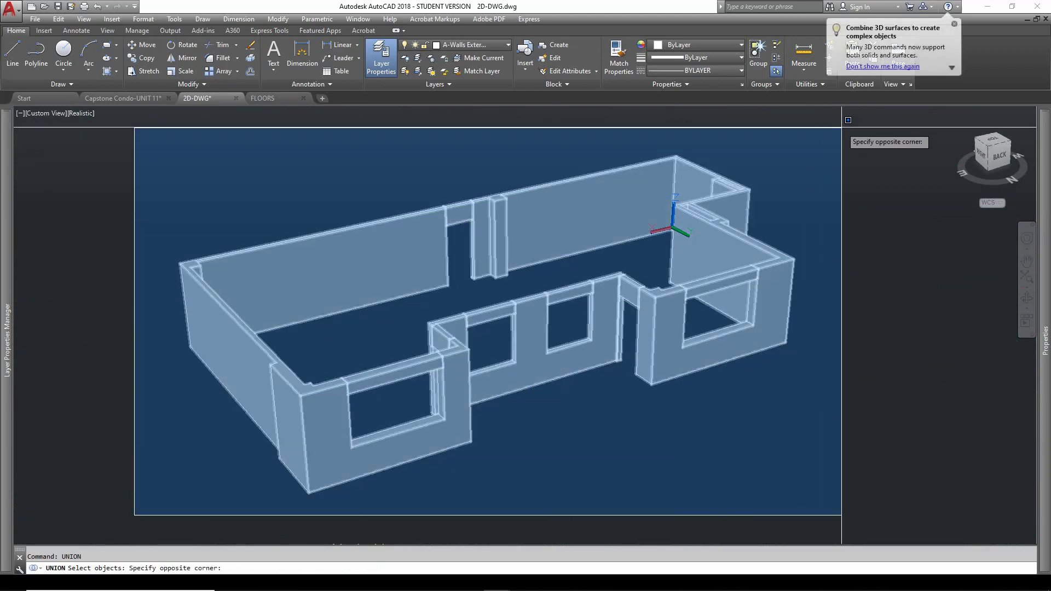
click(842, 128)
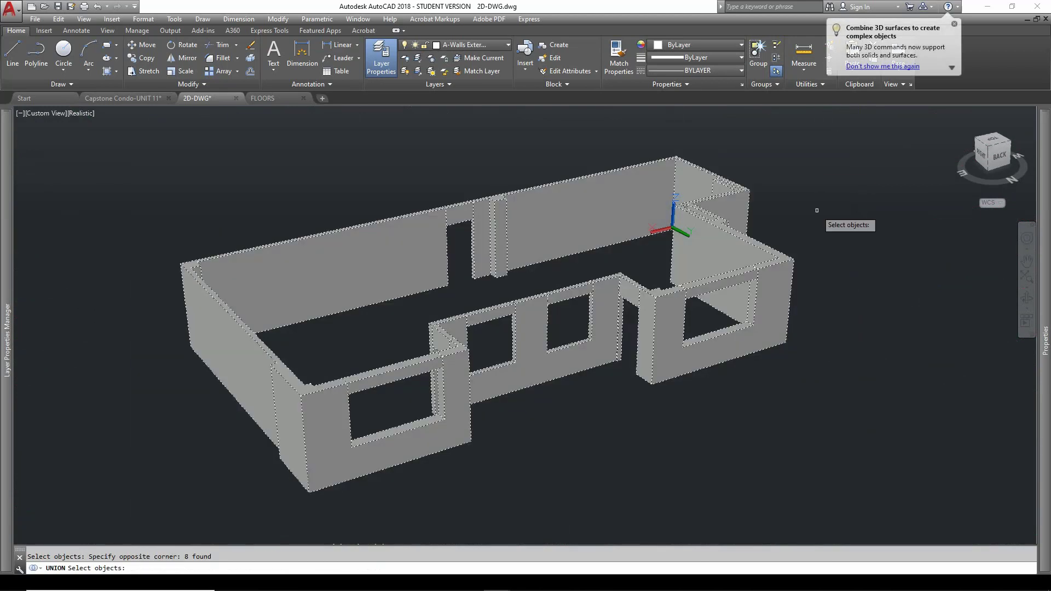
key(Return)
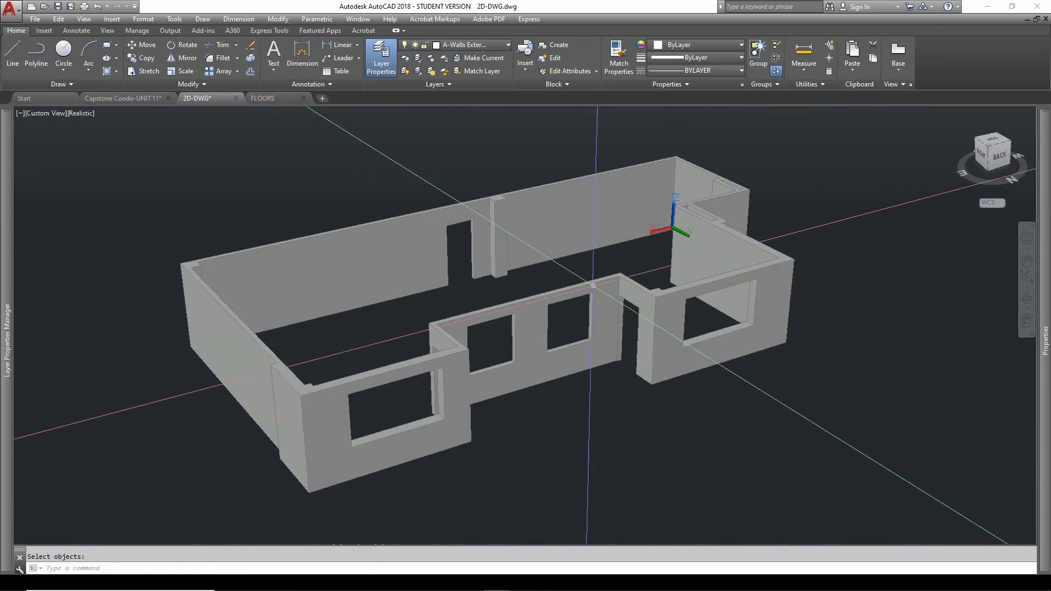
scroll(529, 323, up, 3)
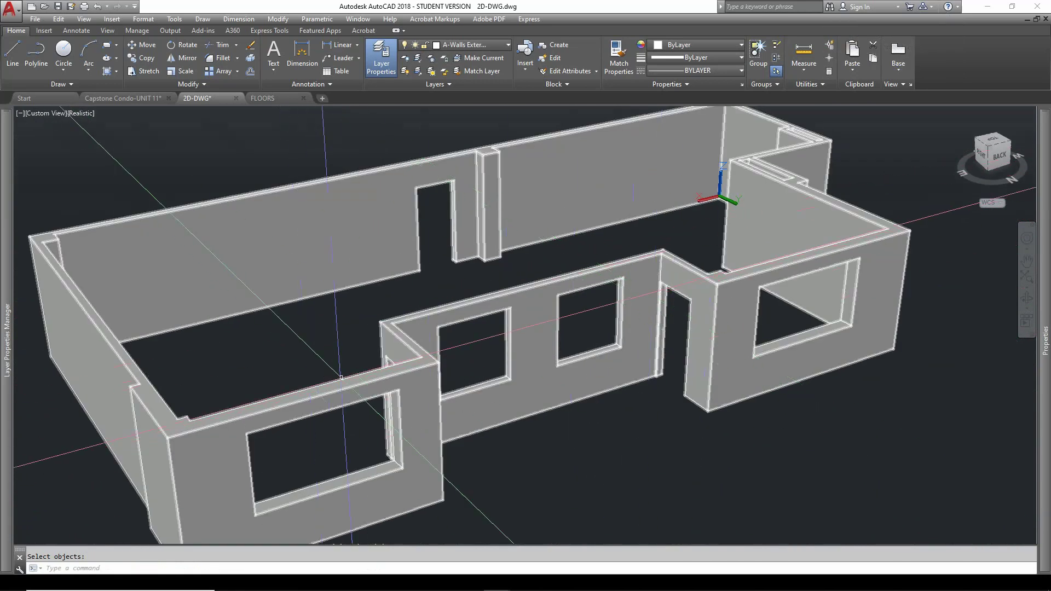
scroll(529, 312, down, 2)
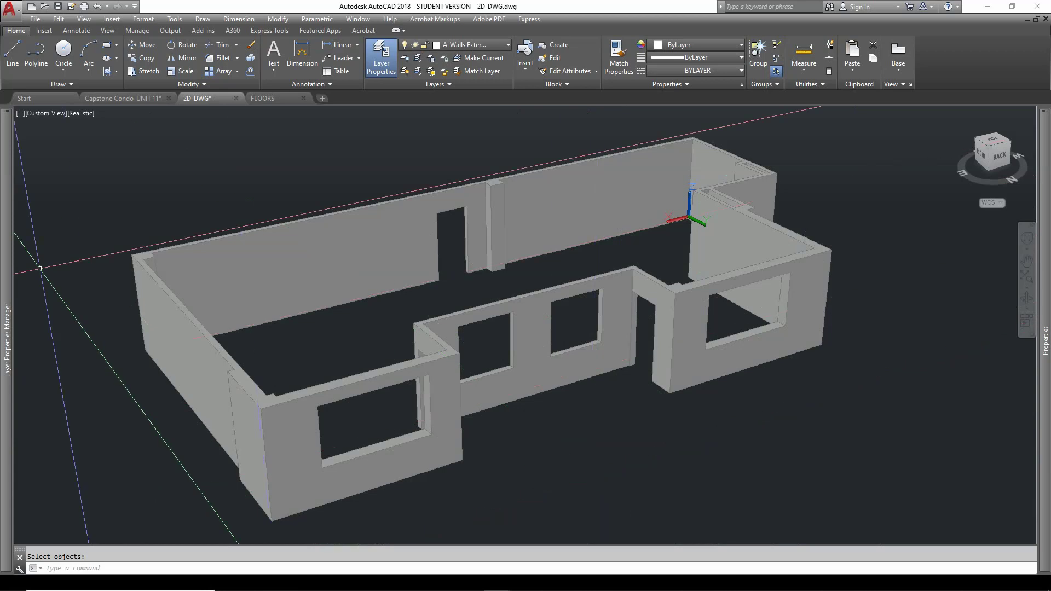
Save the drawing as 3D-DWG on the Desktop.
click(38, 21)
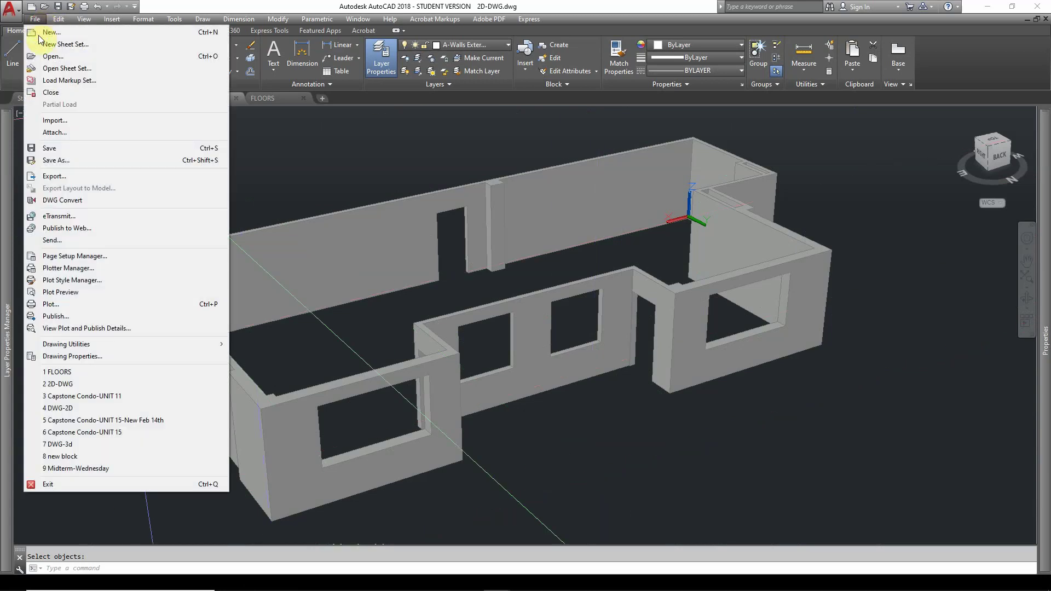
click(63, 160)
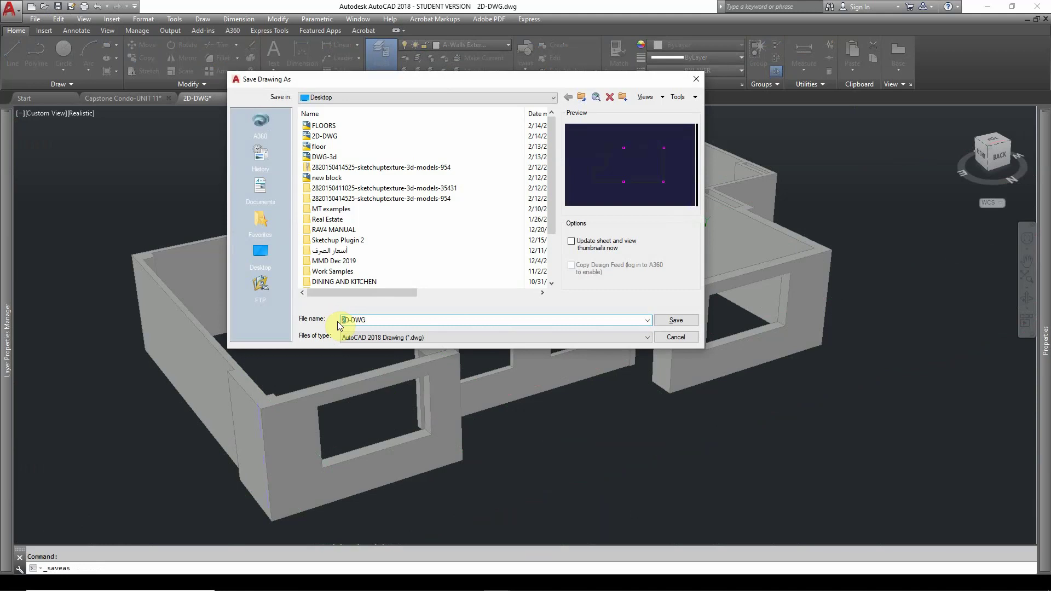
click(677, 321)
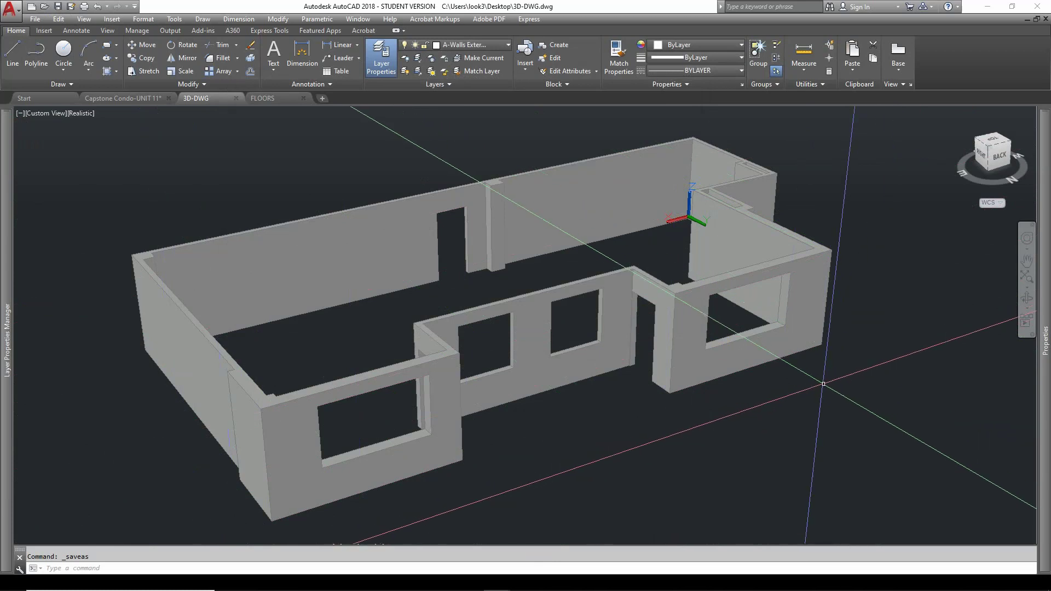
Import the 3D-DWG file into SketchUp with the DWG import options accepted.
mouse_move(471, 584)
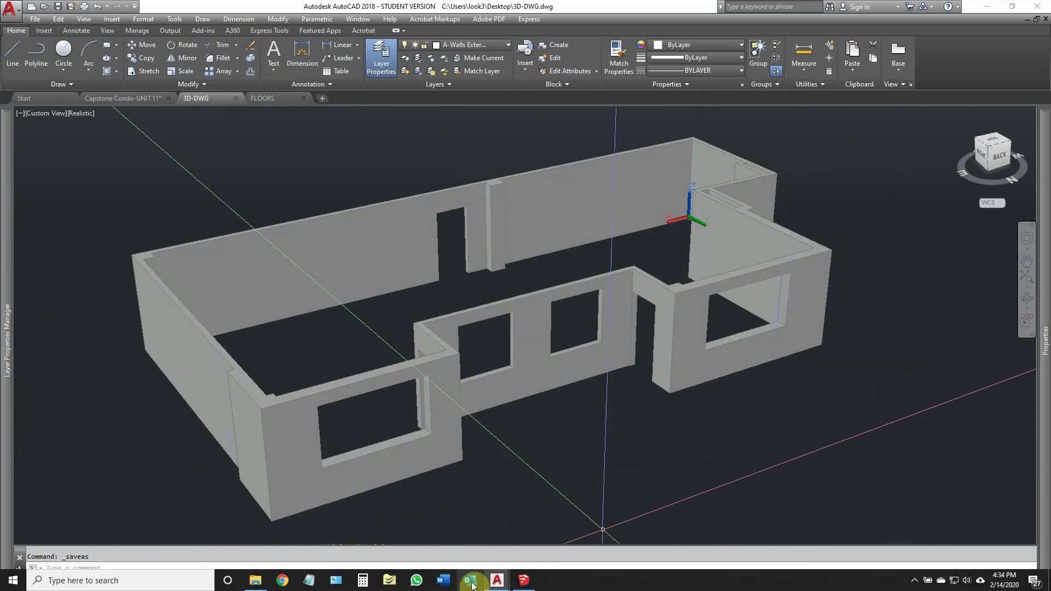
click(523, 580)
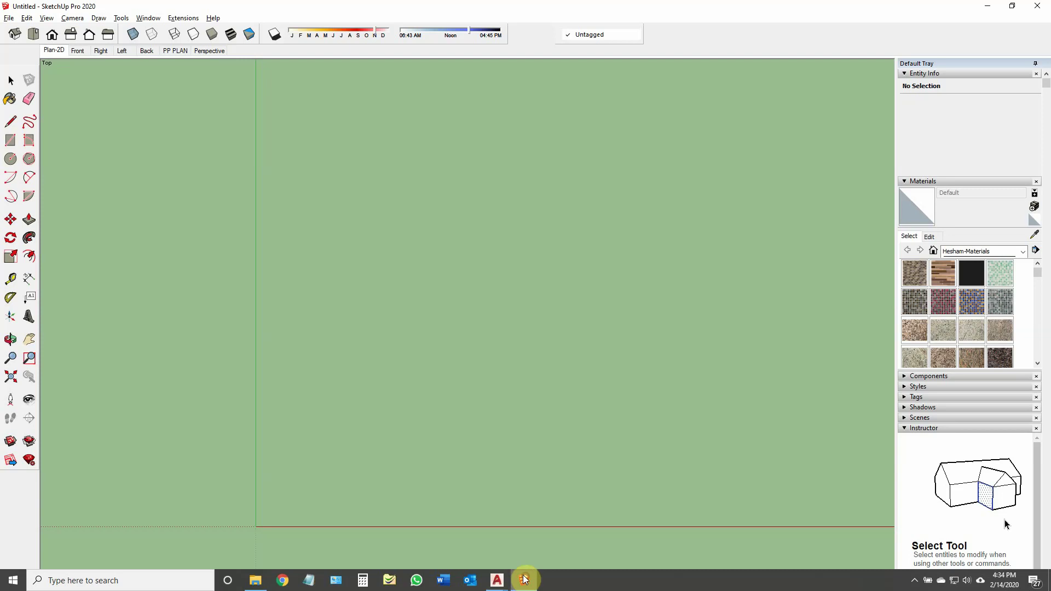
click(9, 18)
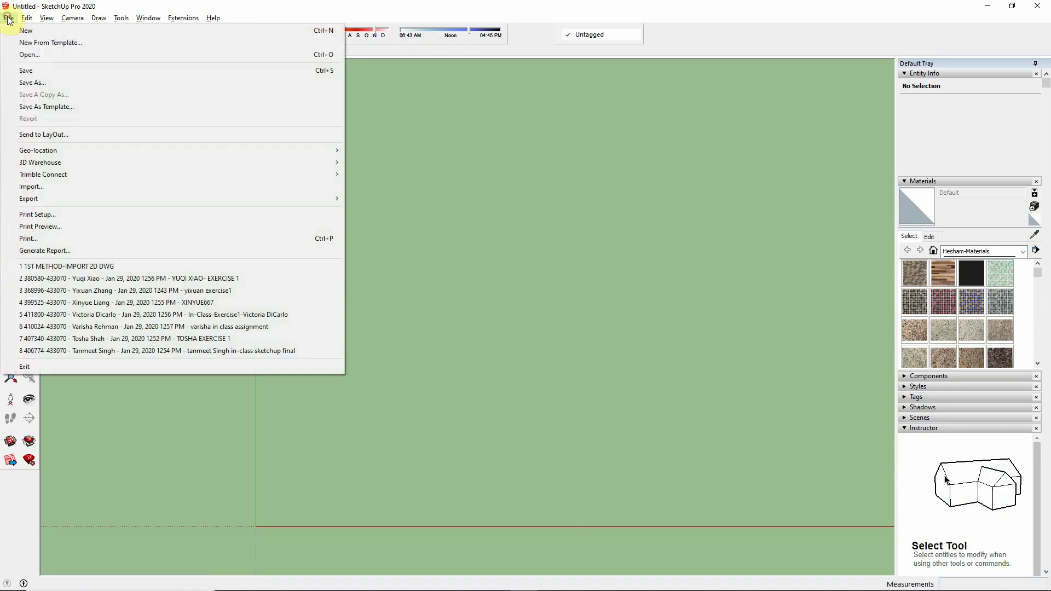
click(48, 186)
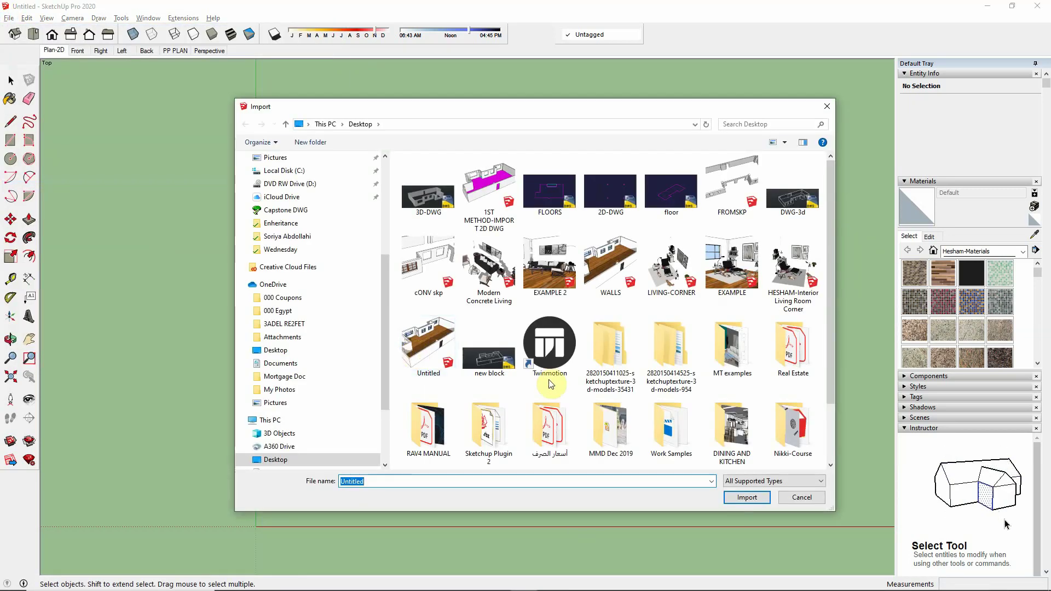
click(428, 194)
click(692, 497)
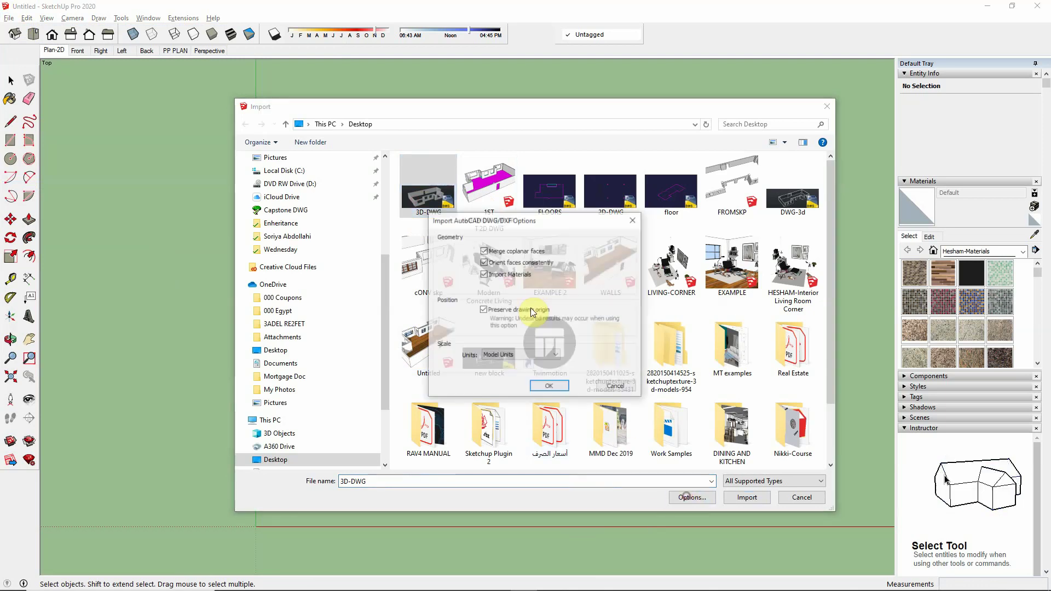
click(548, 387)
click(745, 497)
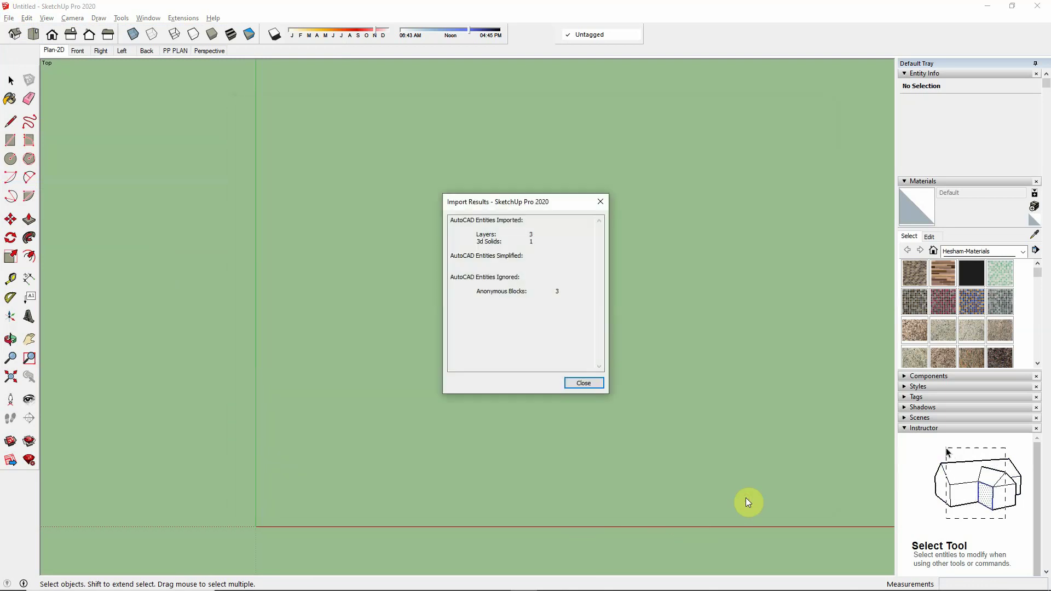
click(583, 382)
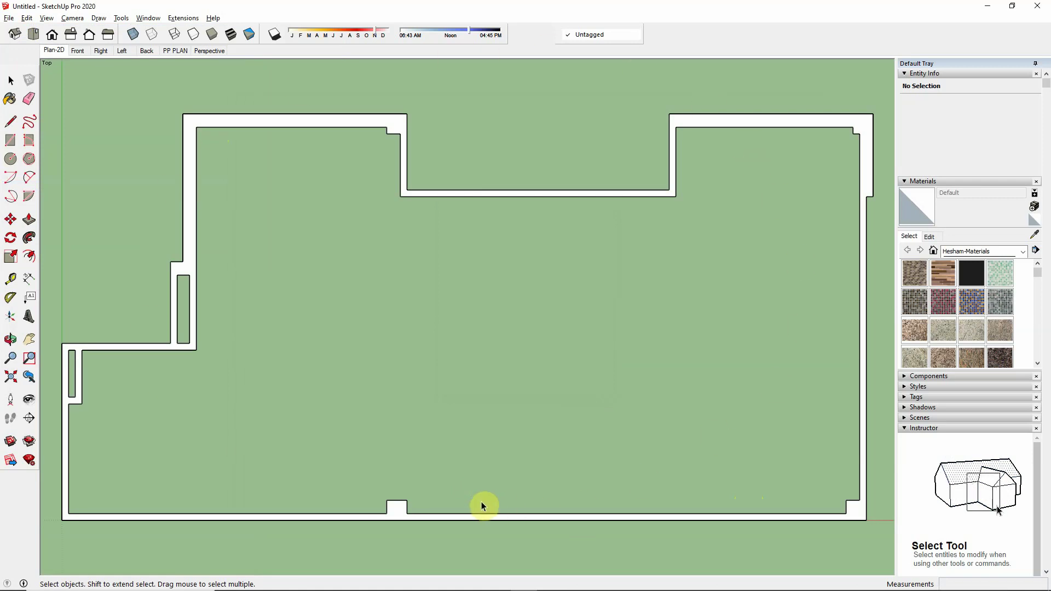
Switch to the Perspective scene and orbit to view the imported walls.
click(209, 50)
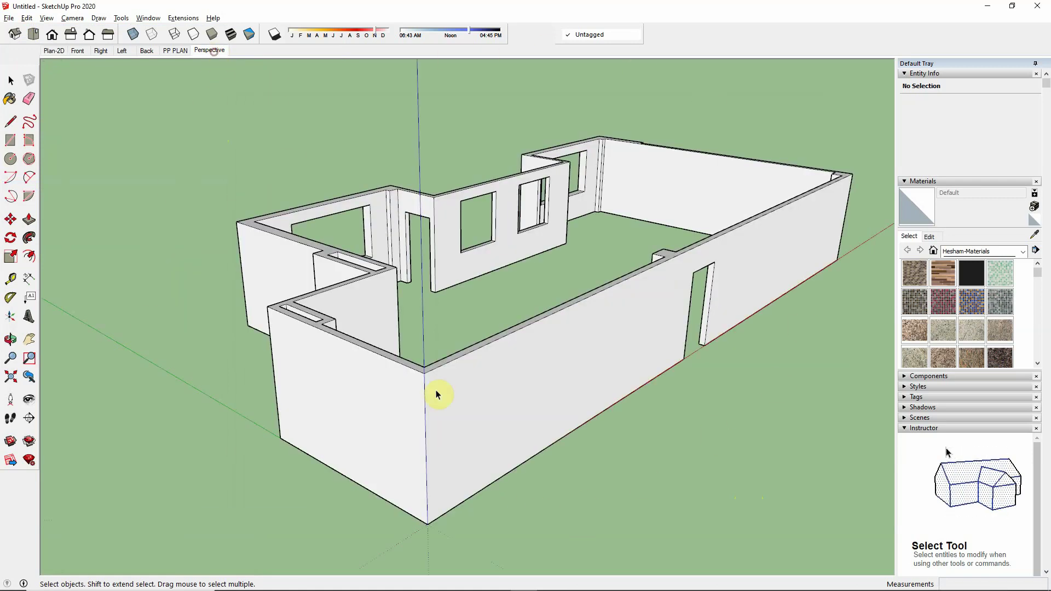
middle_drag(689, 328, 617, 364)
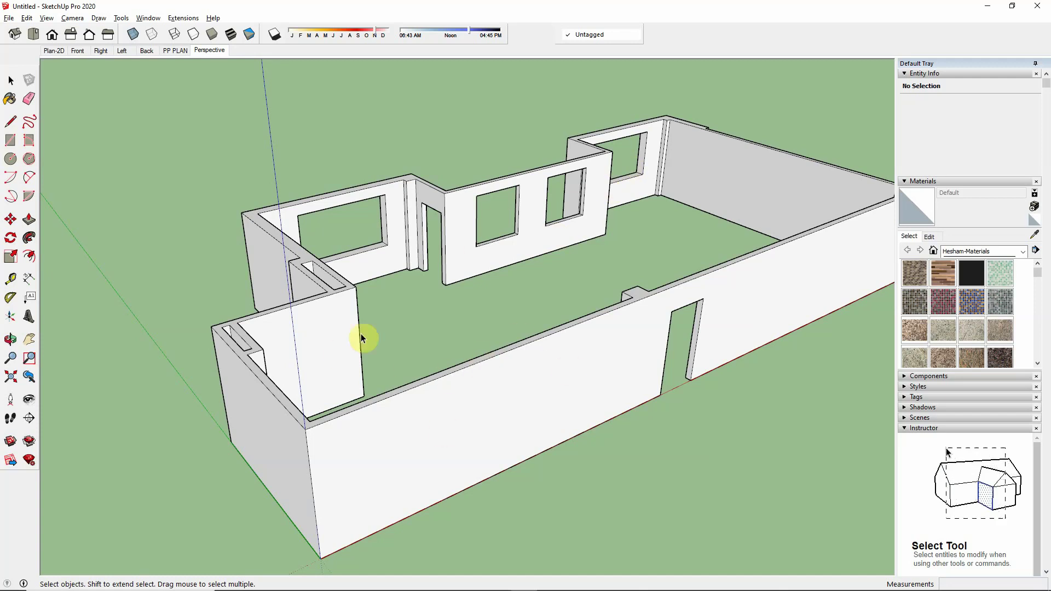
middle_drag(470, 330, 460, 363)
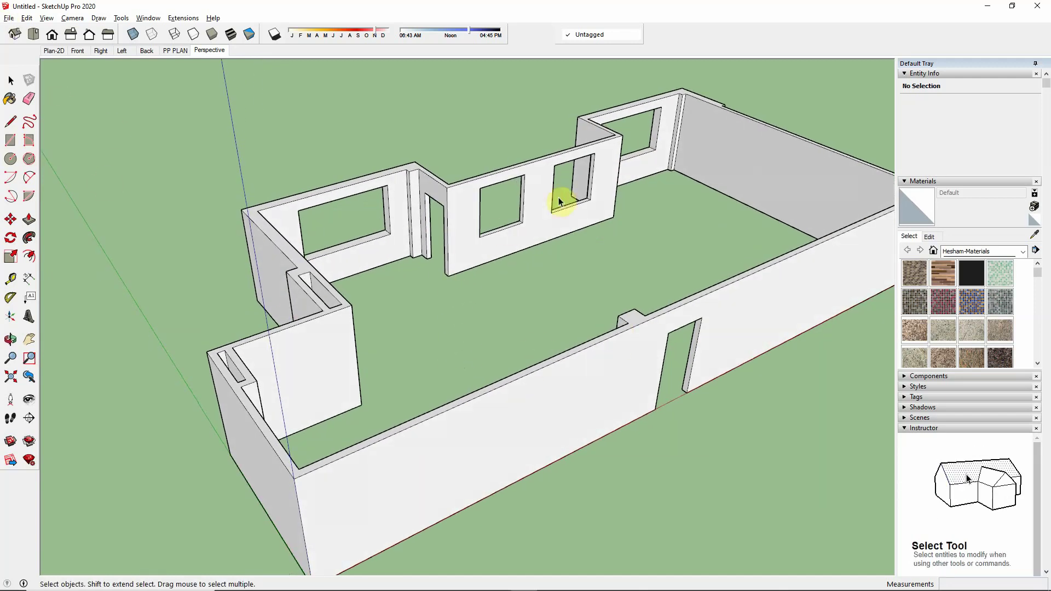
Import the FLOORS file and orbit to inspect the magenta and cyan floors.
click(9, 19)
click(65, 188)
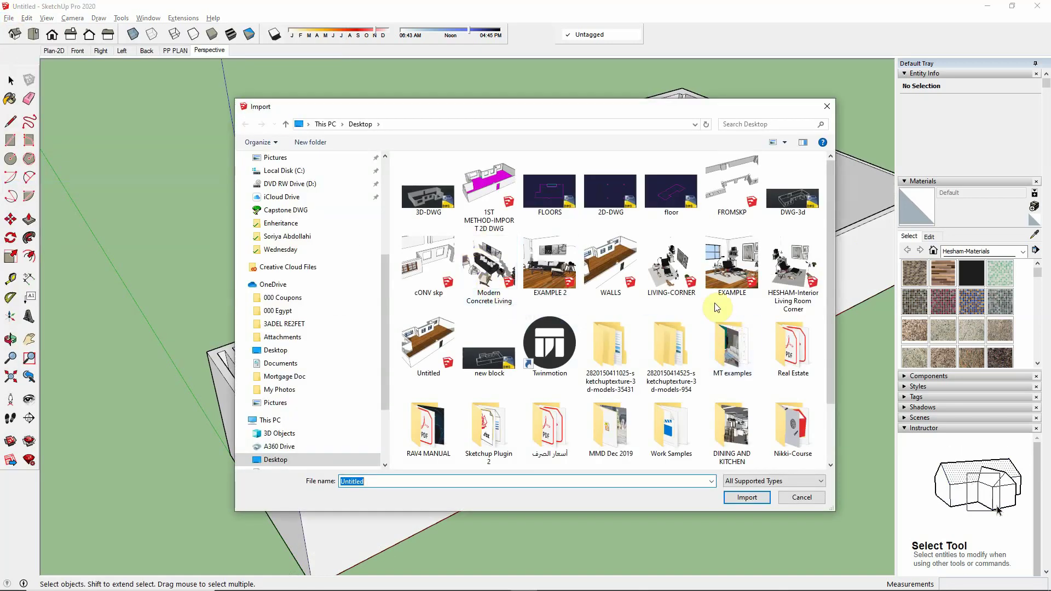
click(545, 193)
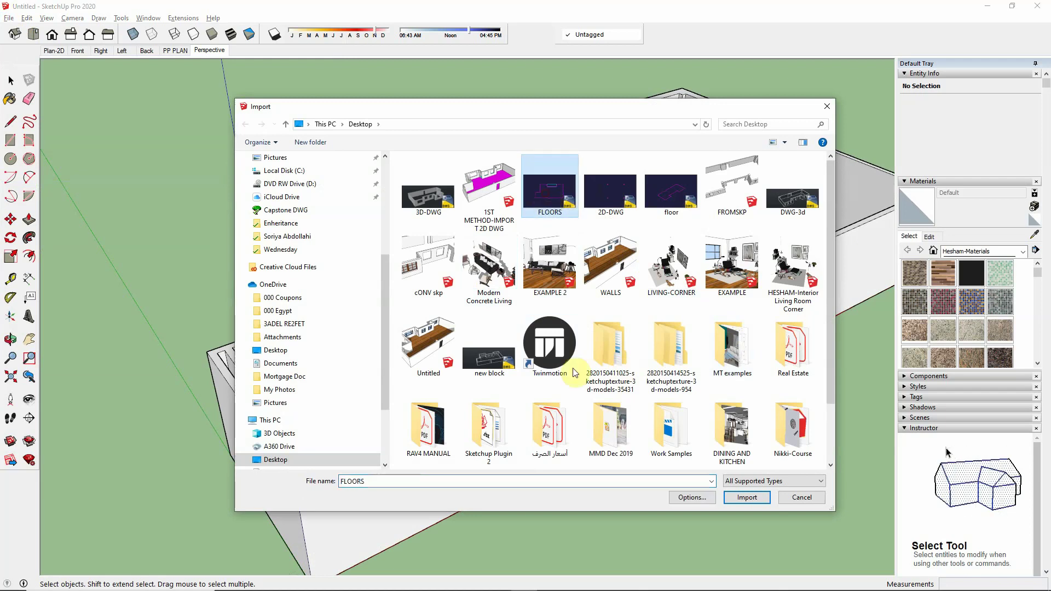
click(755, 497)
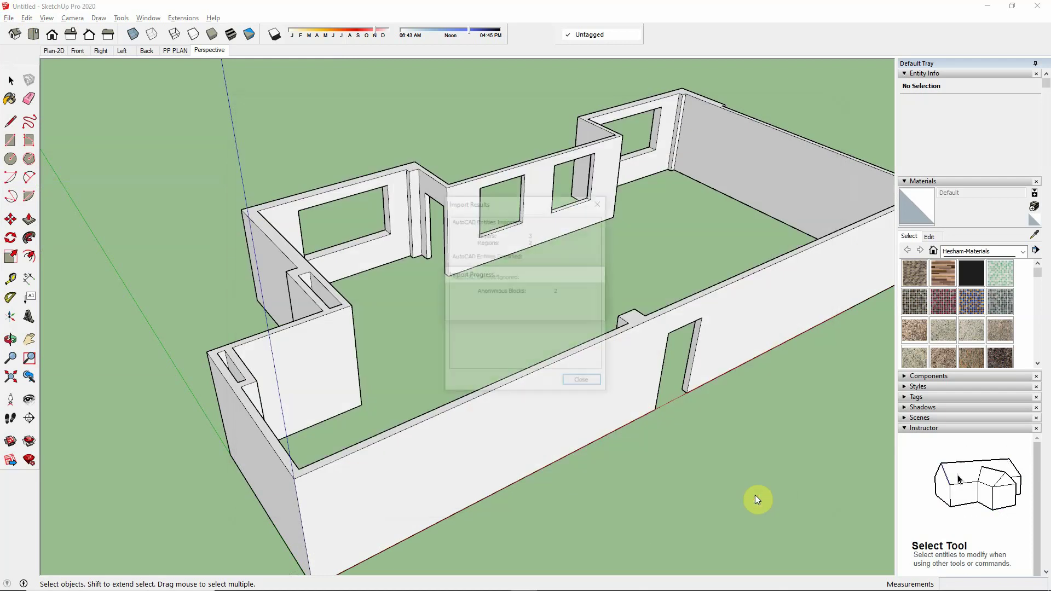
click(587, 381)
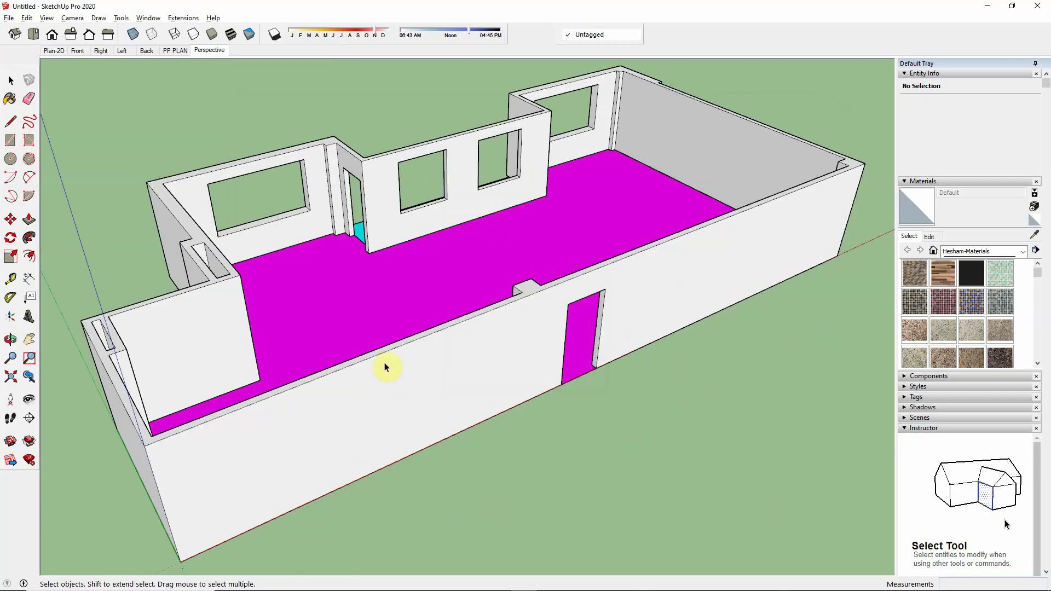
middle_drag(377, 362, 764, 335)
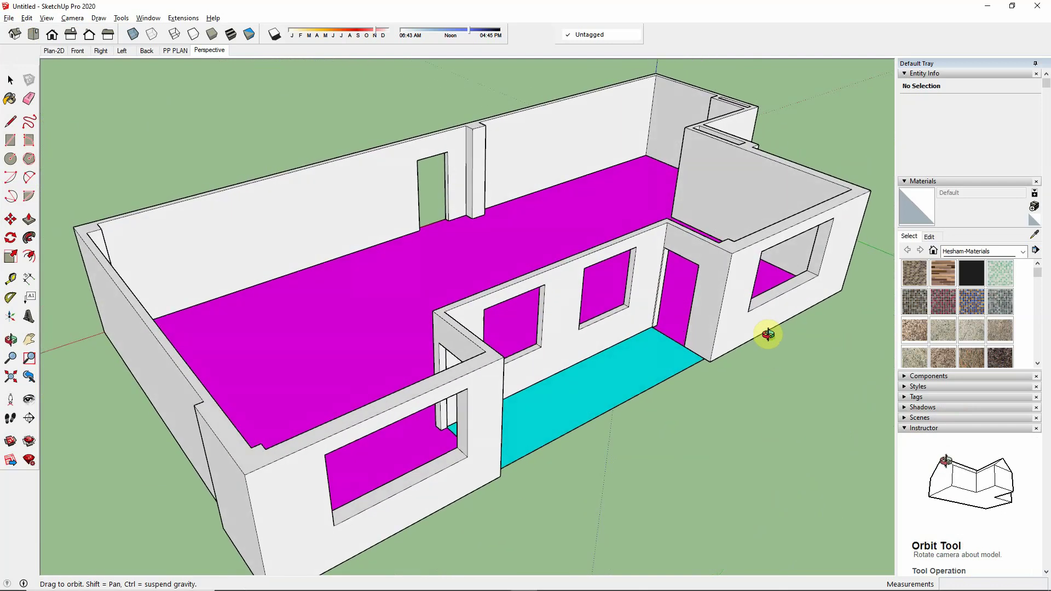
Turn on shadows with the date set to August, then orbit to view them.
click(275, 34)
drag(376, 33, 349, 41)
middle_drag(268, 271, 161, 242)
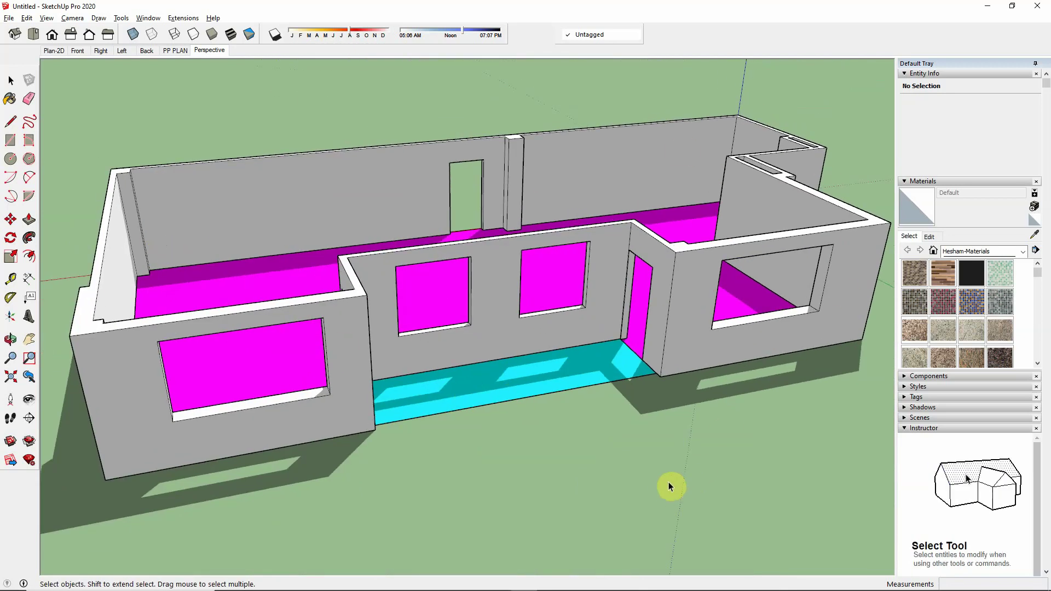
middle_drag(188, 327, 425, 300)
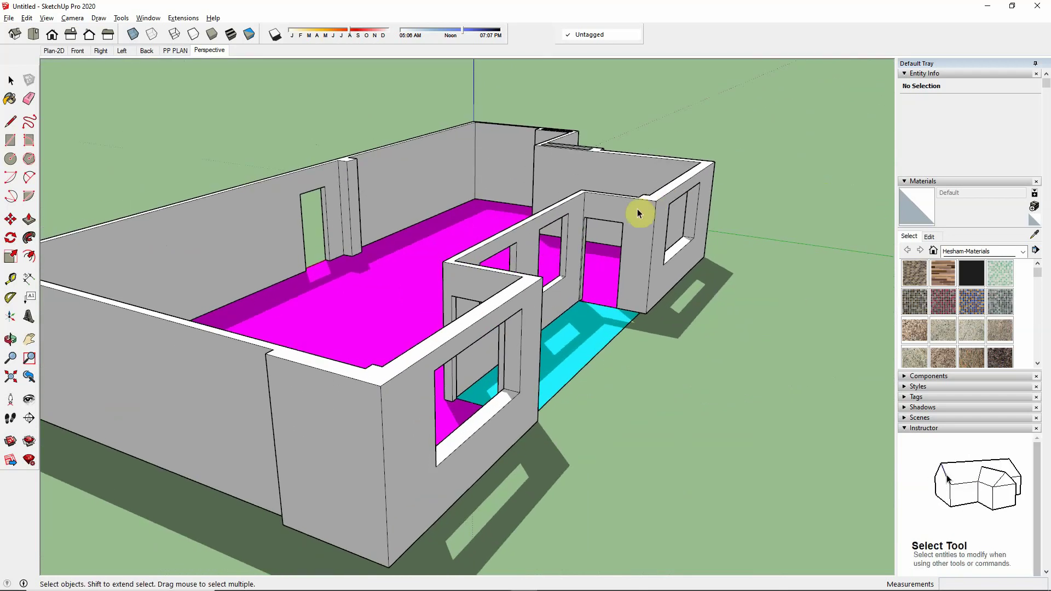
middle_drag(688, 259, 620, 262)
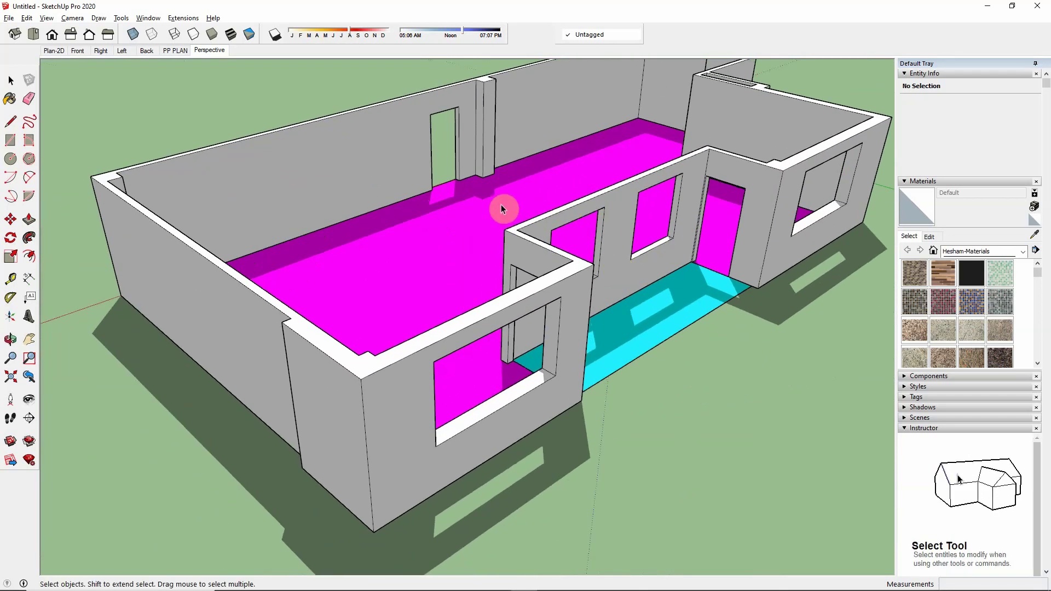
mouse_move(497, 197)
middle_down()
mouse_move(491, 190)
mouse_move(530, 180)
mouse_move(497, 211)
mouse_move(507, 208)
middle_up()
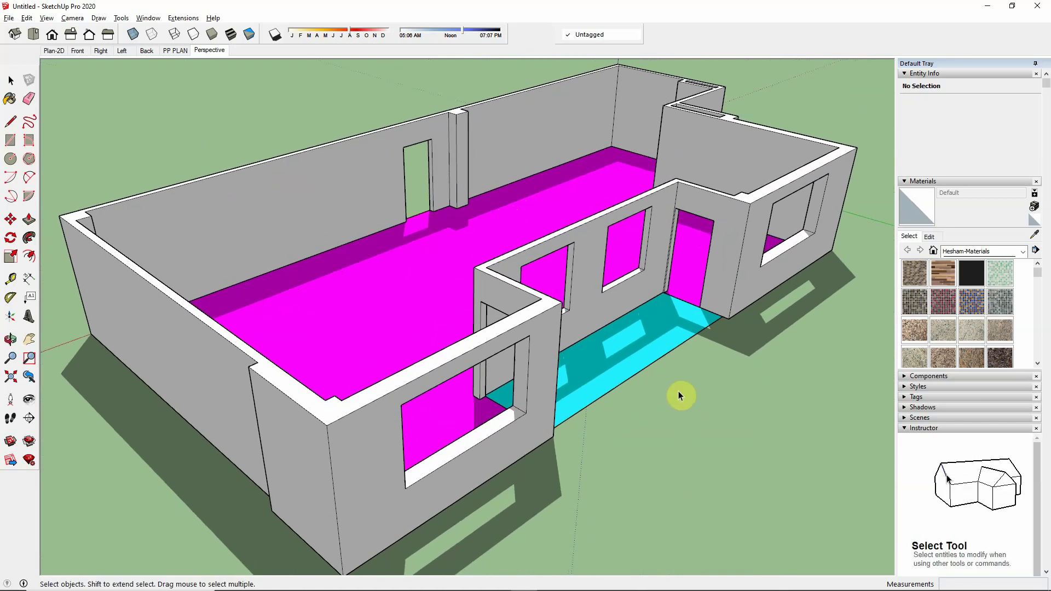